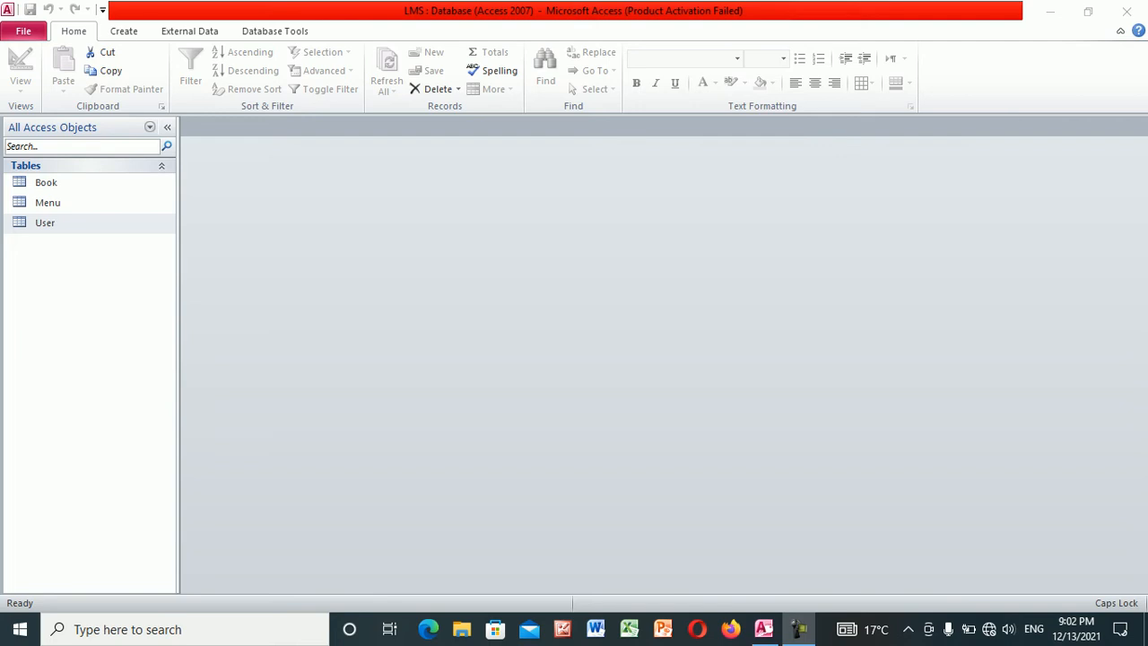
Create a simple detail query titled Menu Query containing all fields of the Menu table, and close its datasheet
click(48, 204)
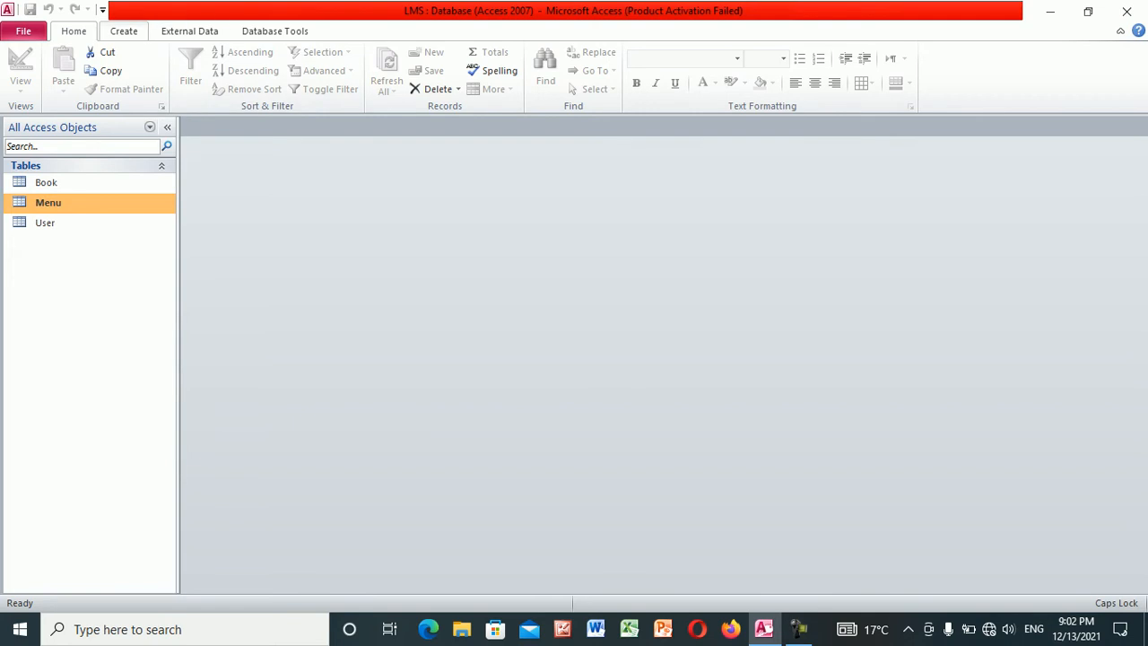
click(124, 30)
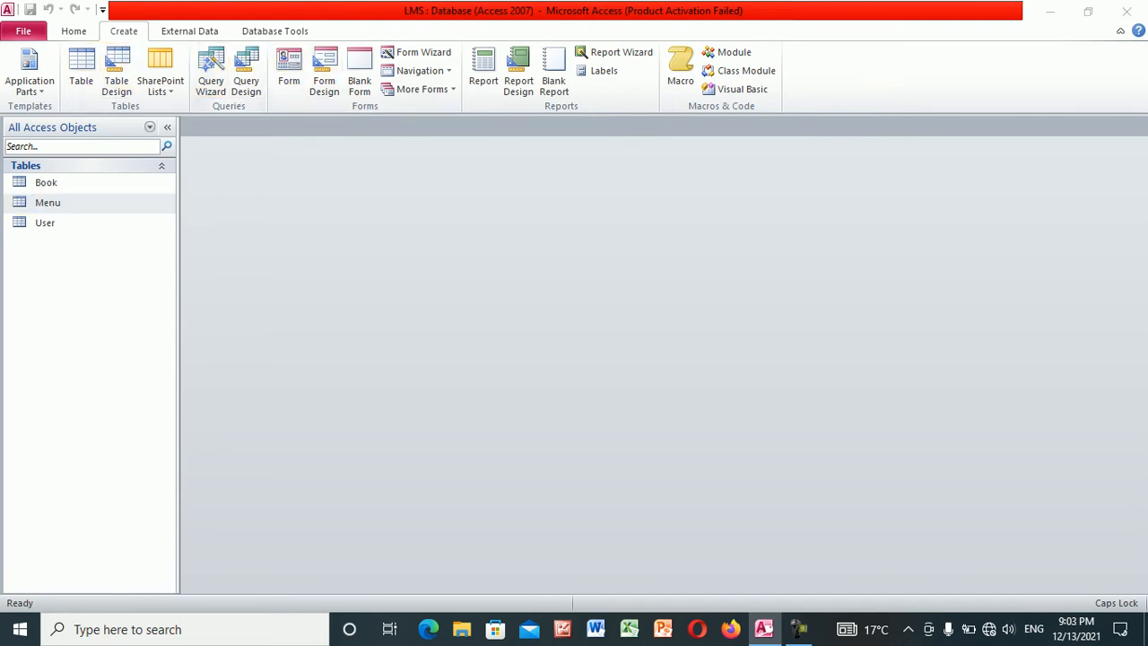
click(211, 72)
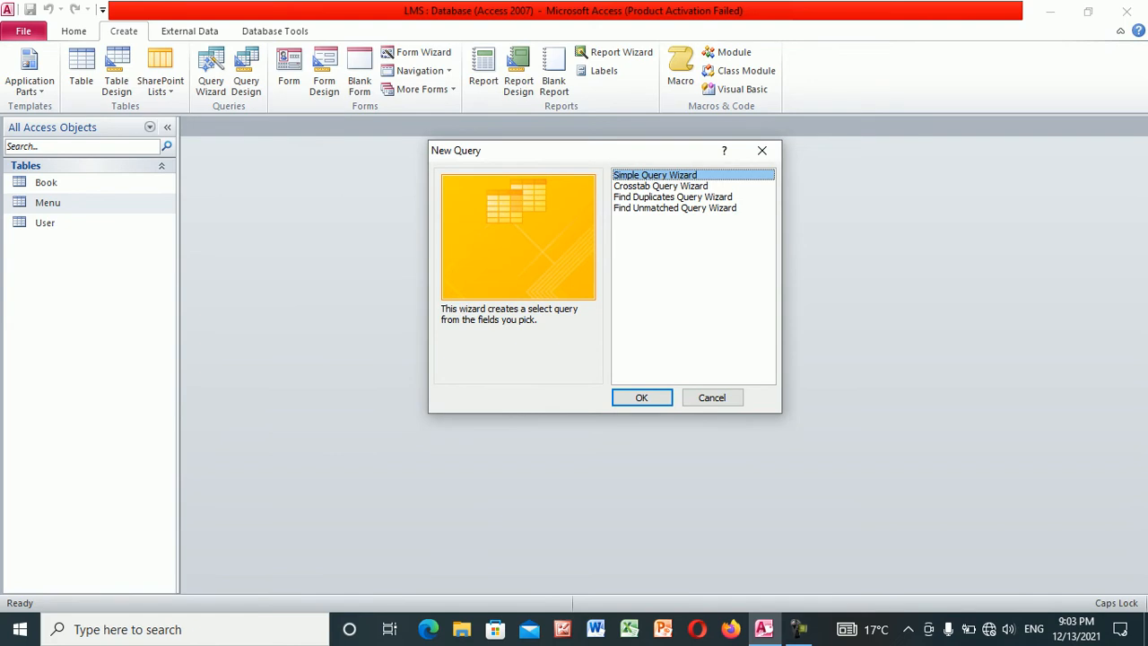
click(641, 397)
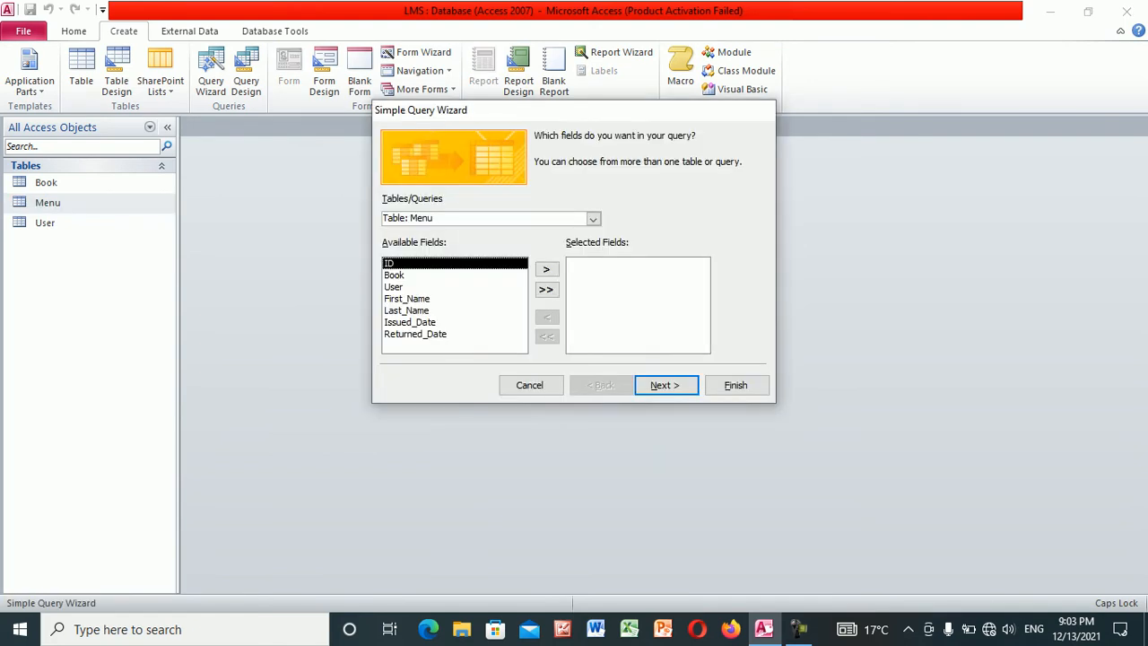
click(546, 289)
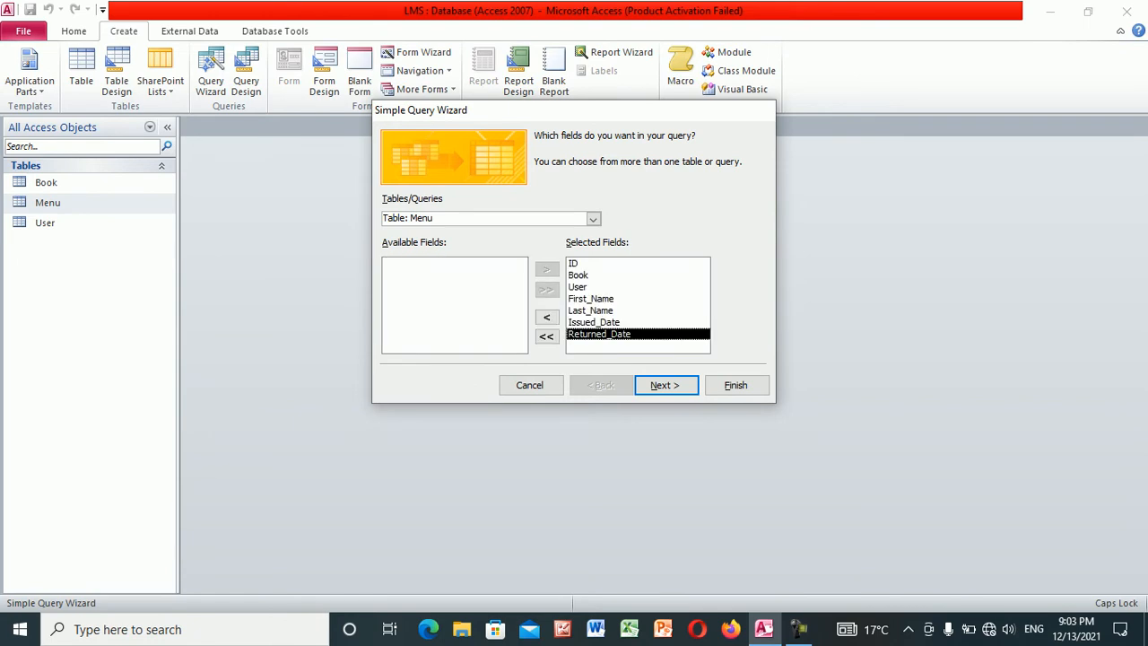
click(666, 385)
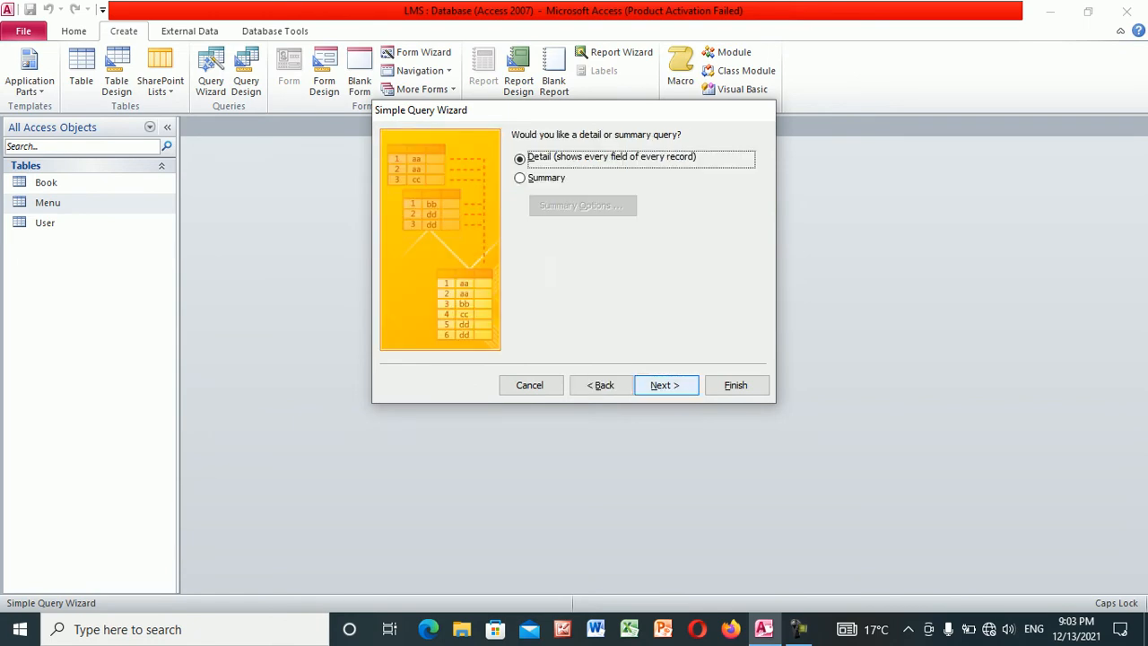
click(665, 385)
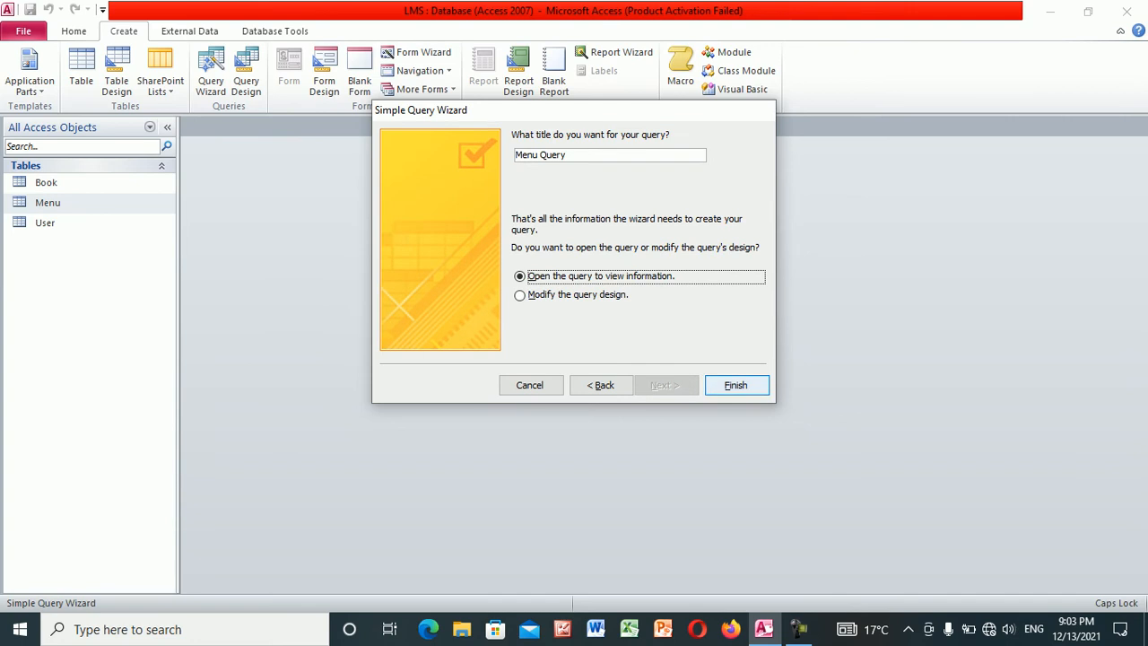
click(735, 385)
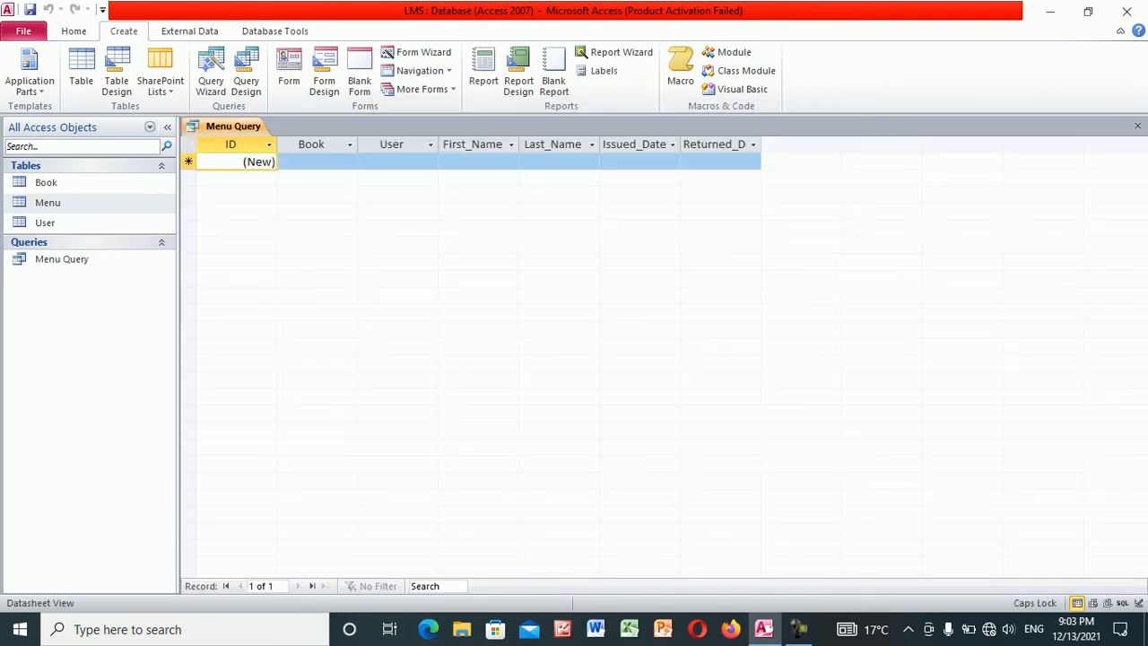
click(1137, 126)
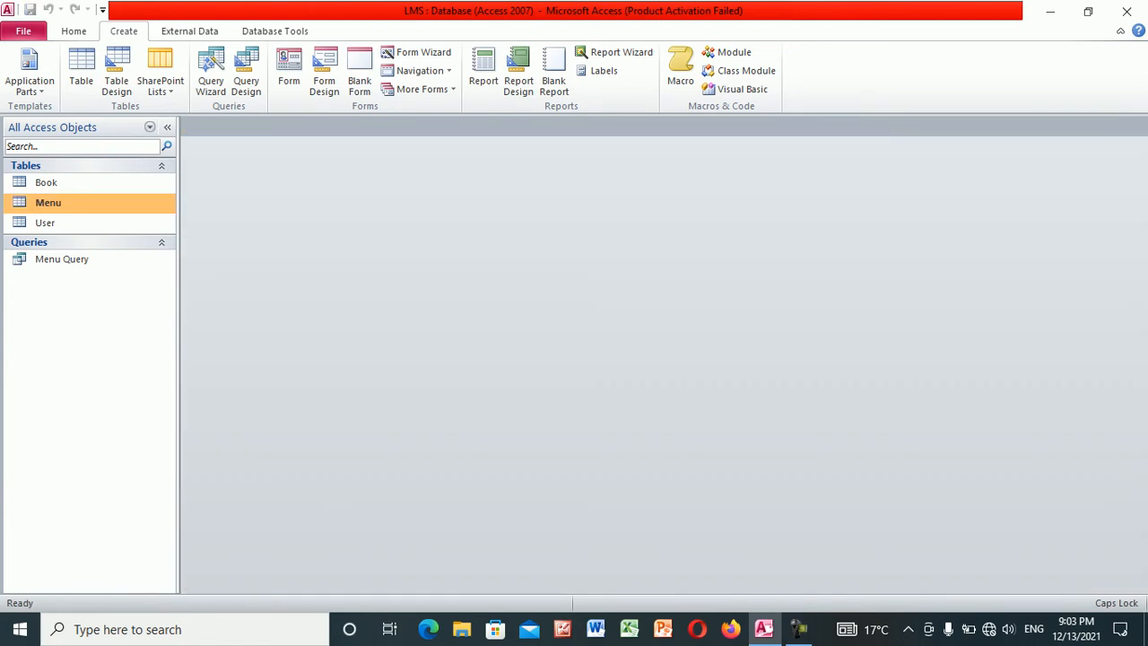
click(63, 260)
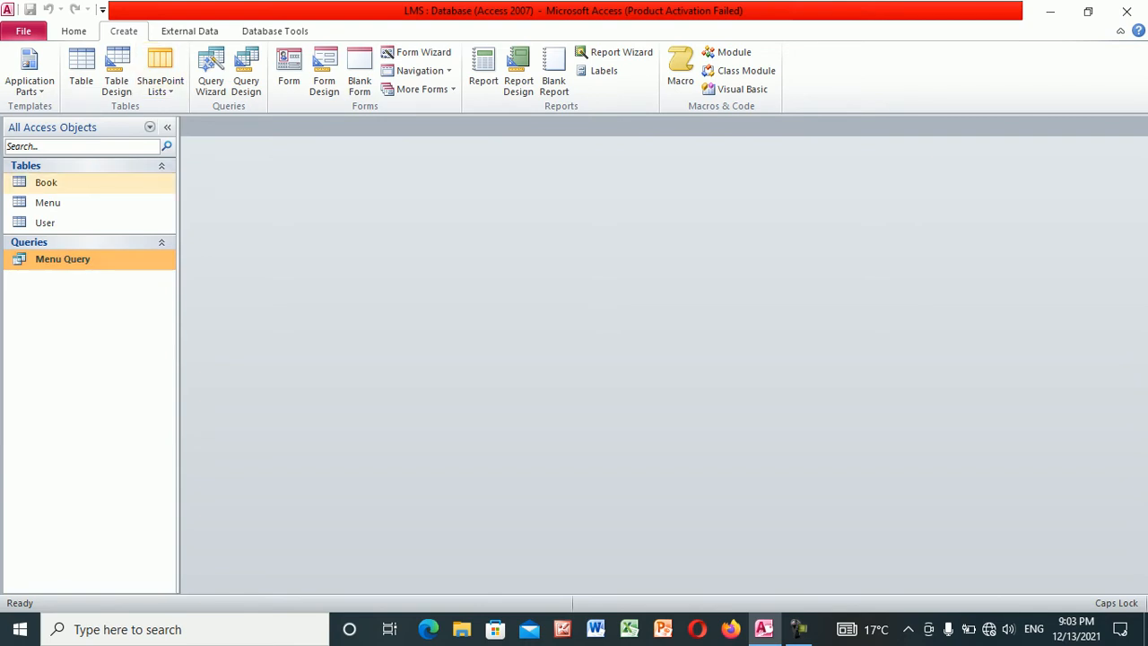
click(47, 183)
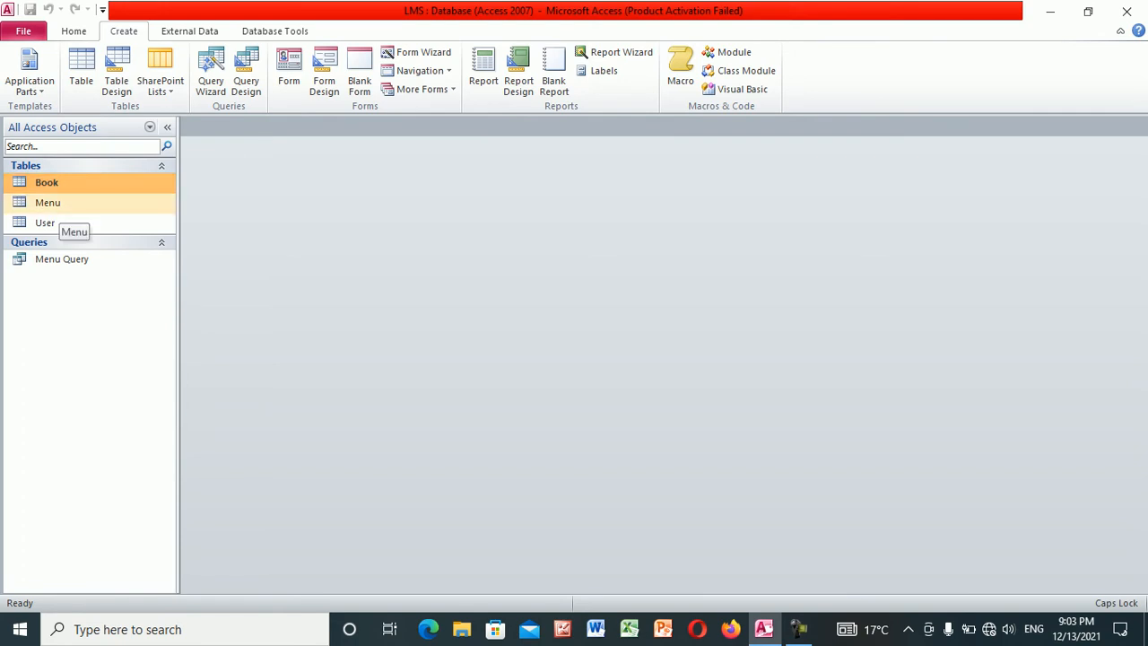
click(48, 203)
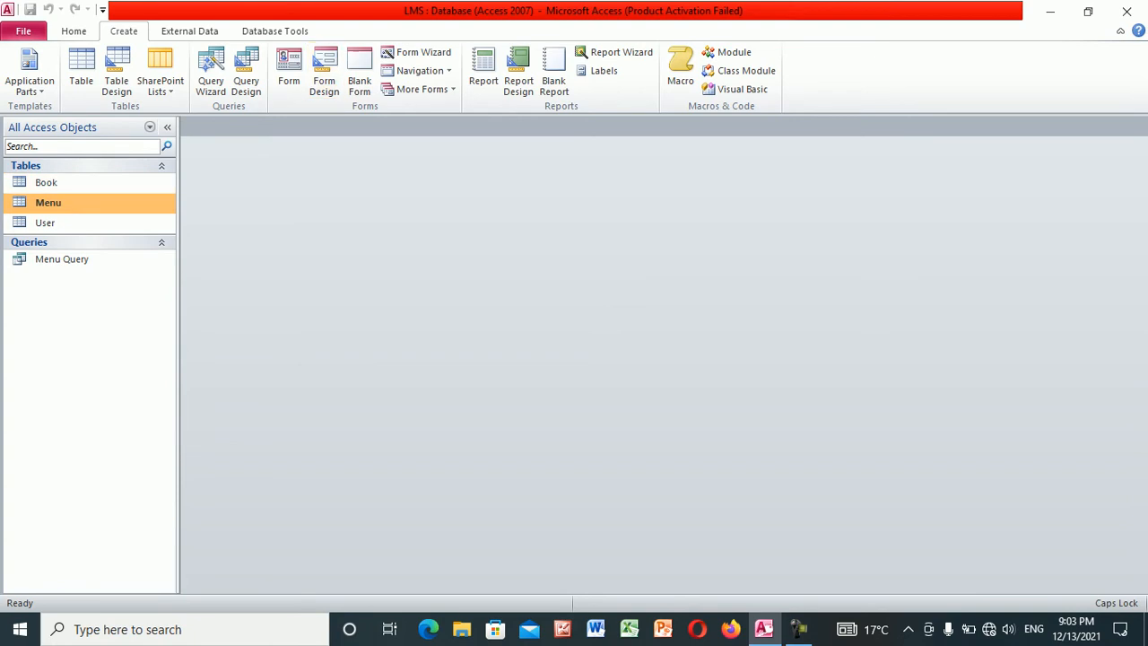
click(43, 225)
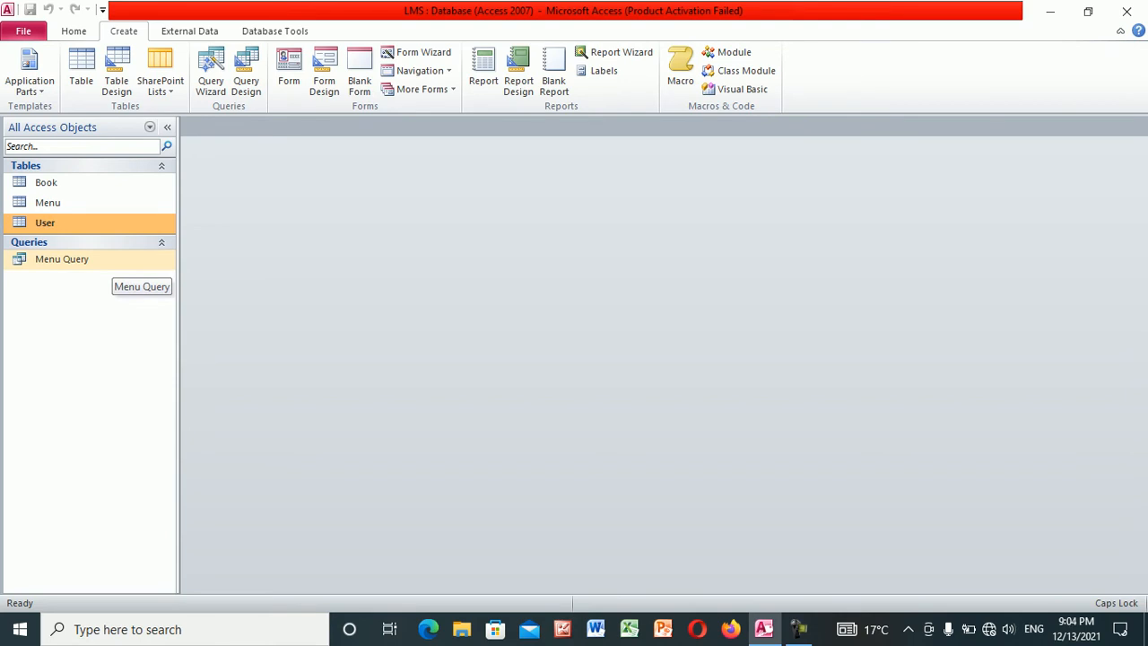
click(95, 206)
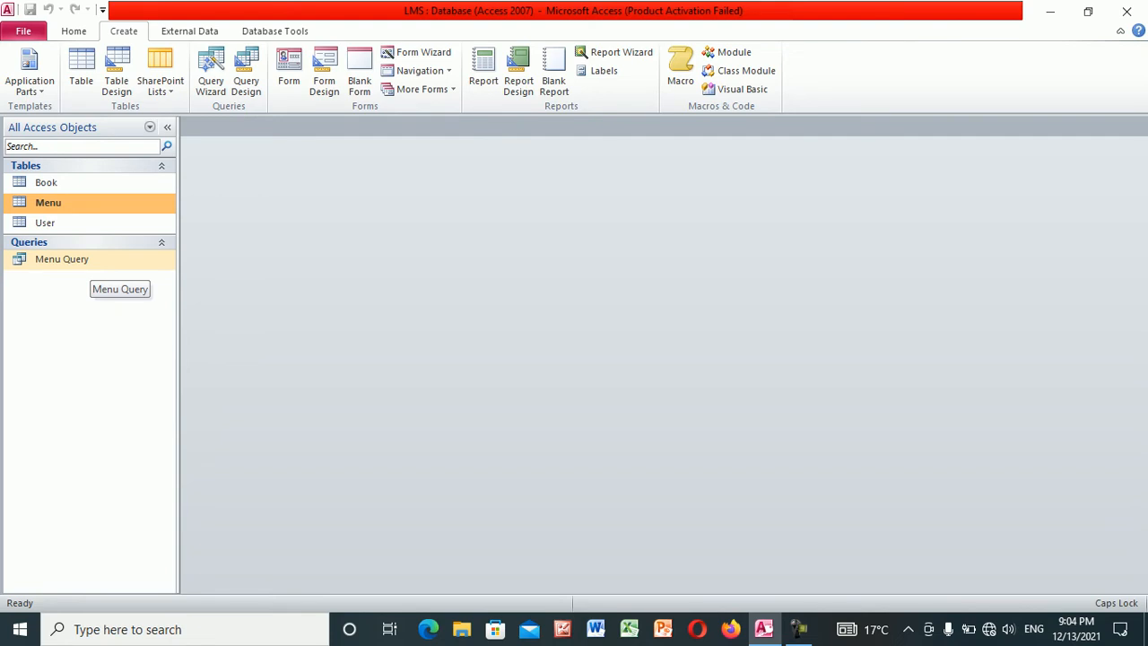
click(89, 259)
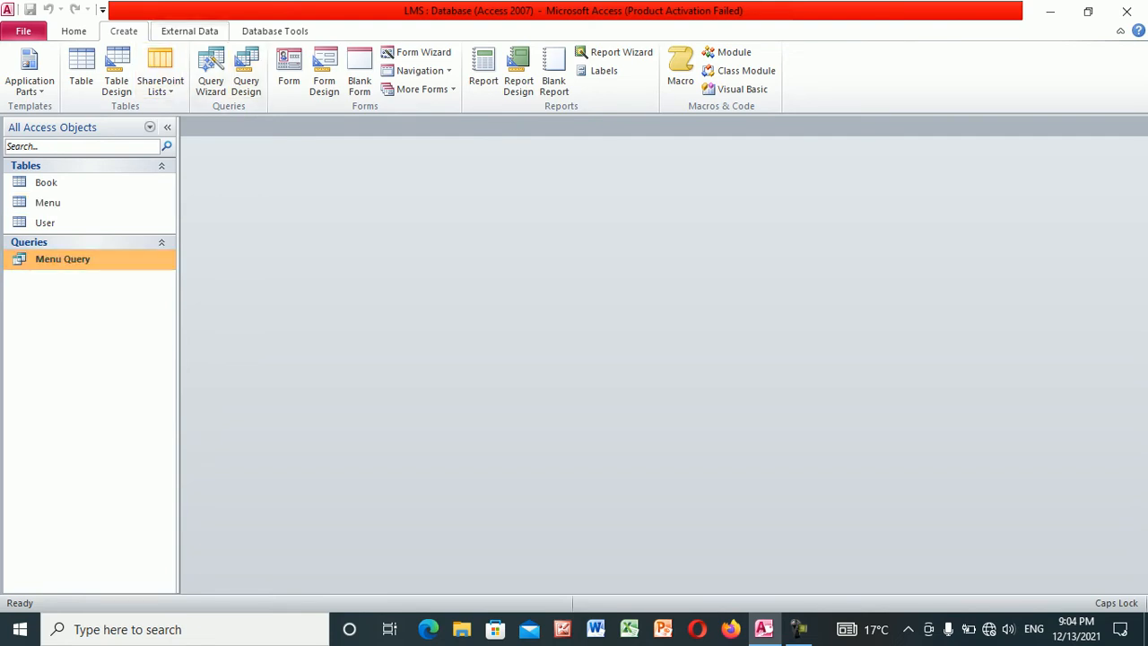
click(190, 31)
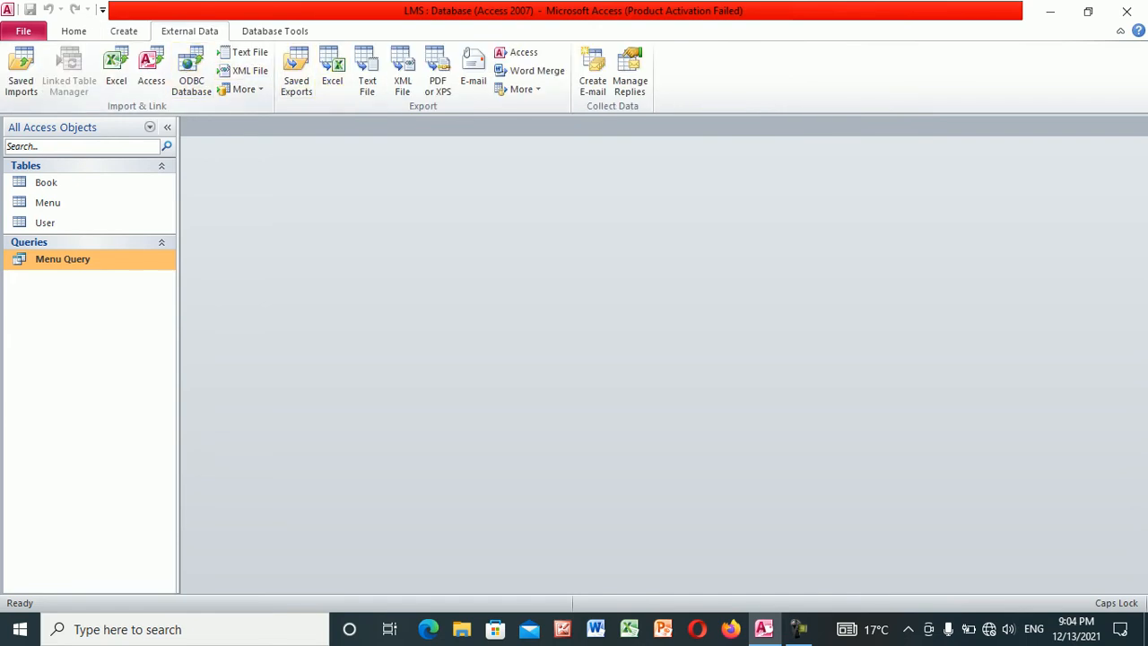
click(275, 30)
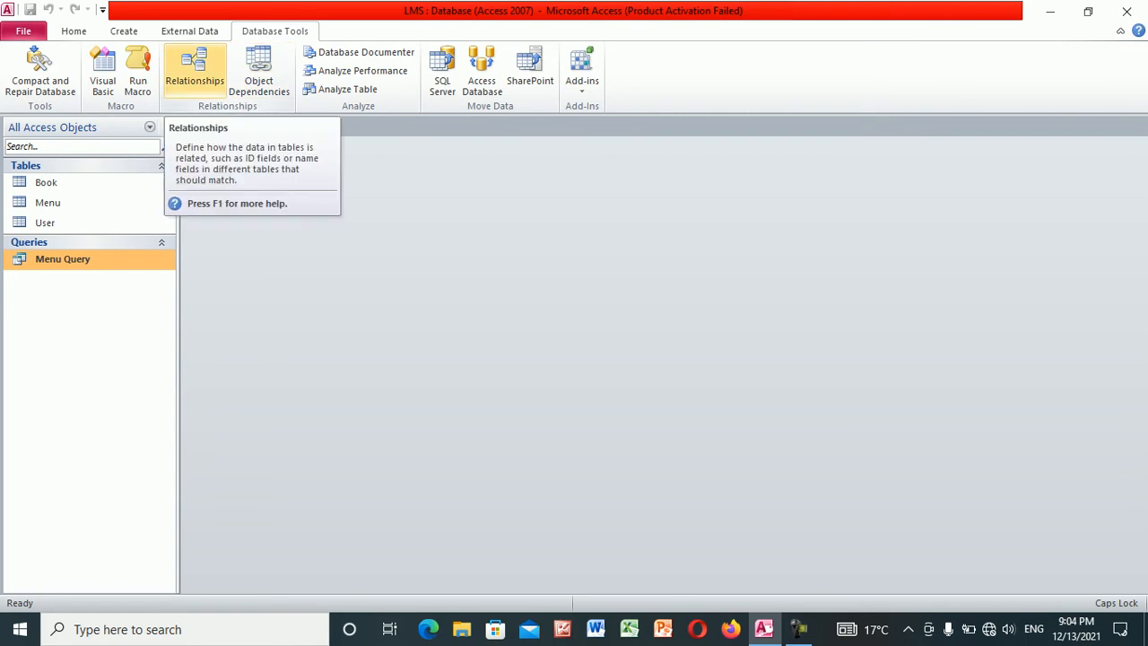
click(194, 70)
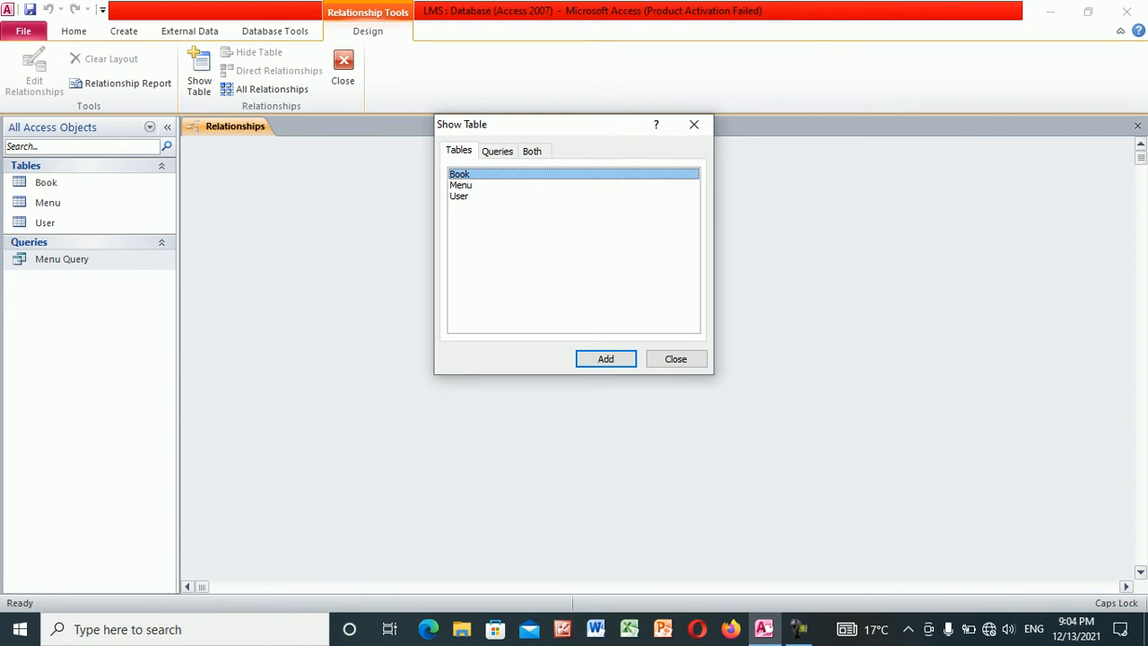
click(676, 359)
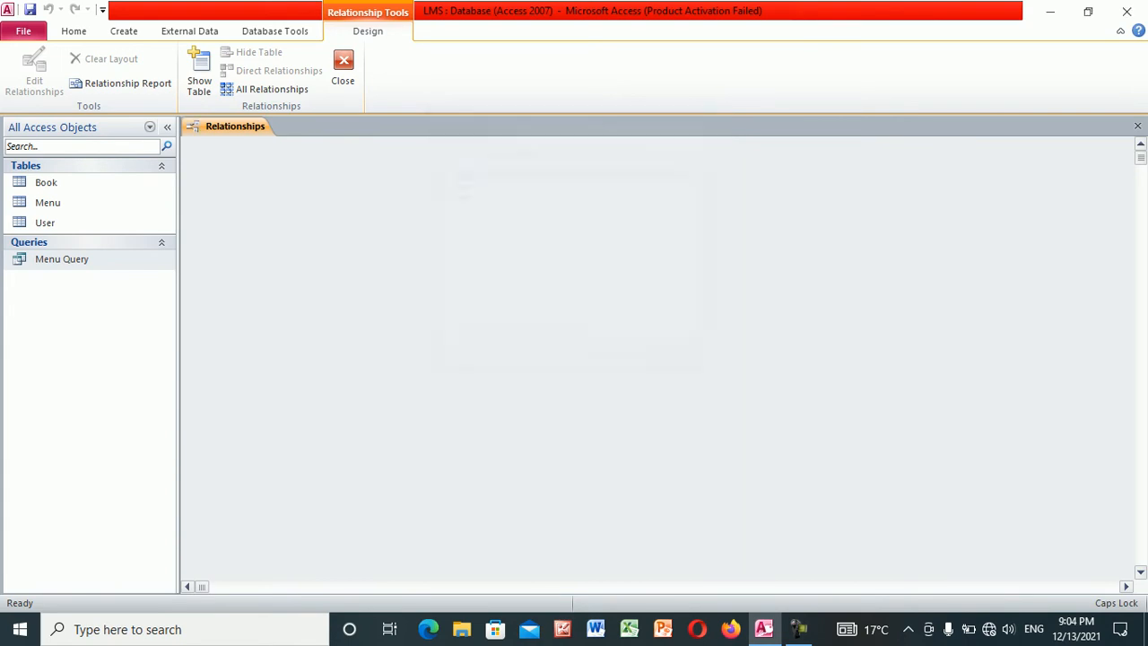
click(1138, 126)
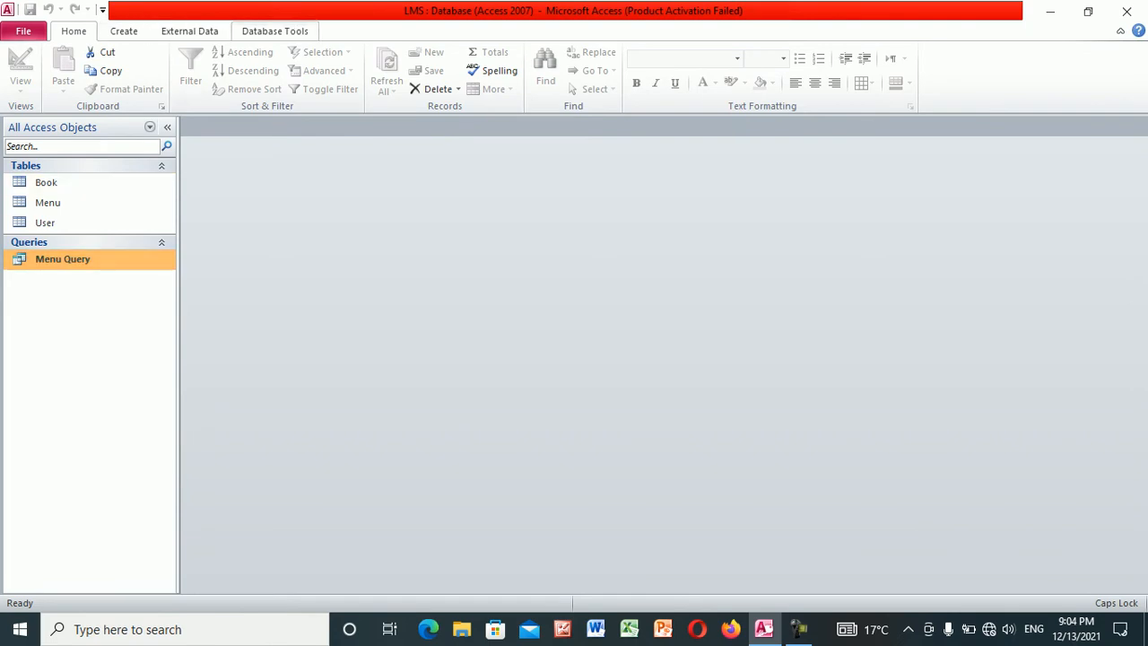
Open the database relationships layout and add the Book, Menu and User tables to it
click(274, 31)
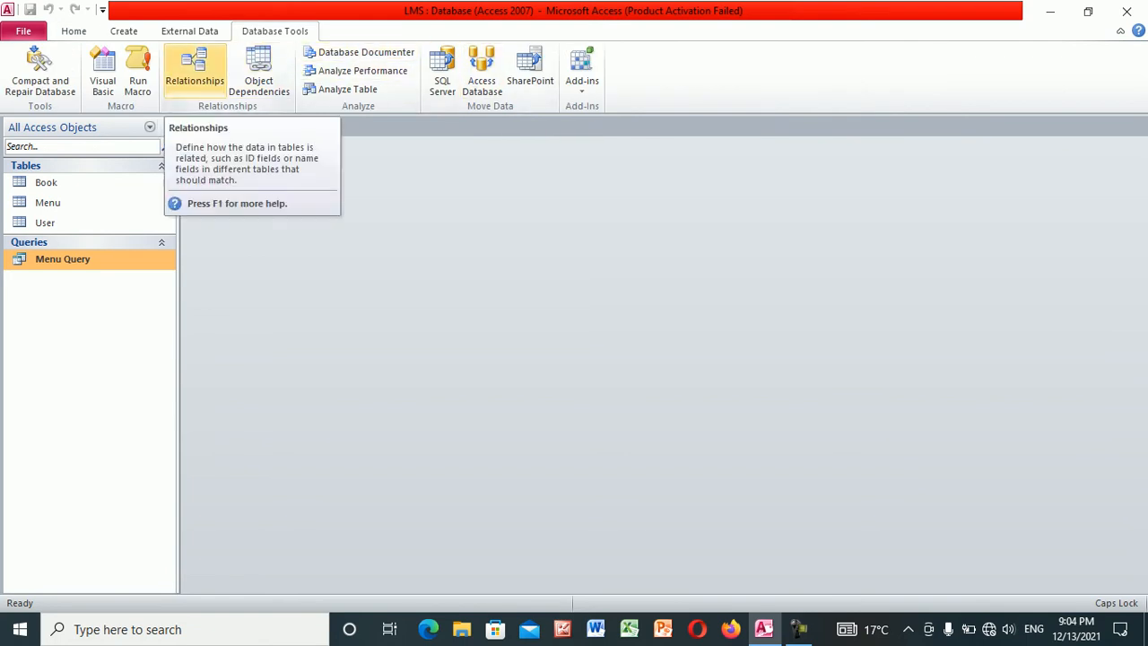
click(194, 67)
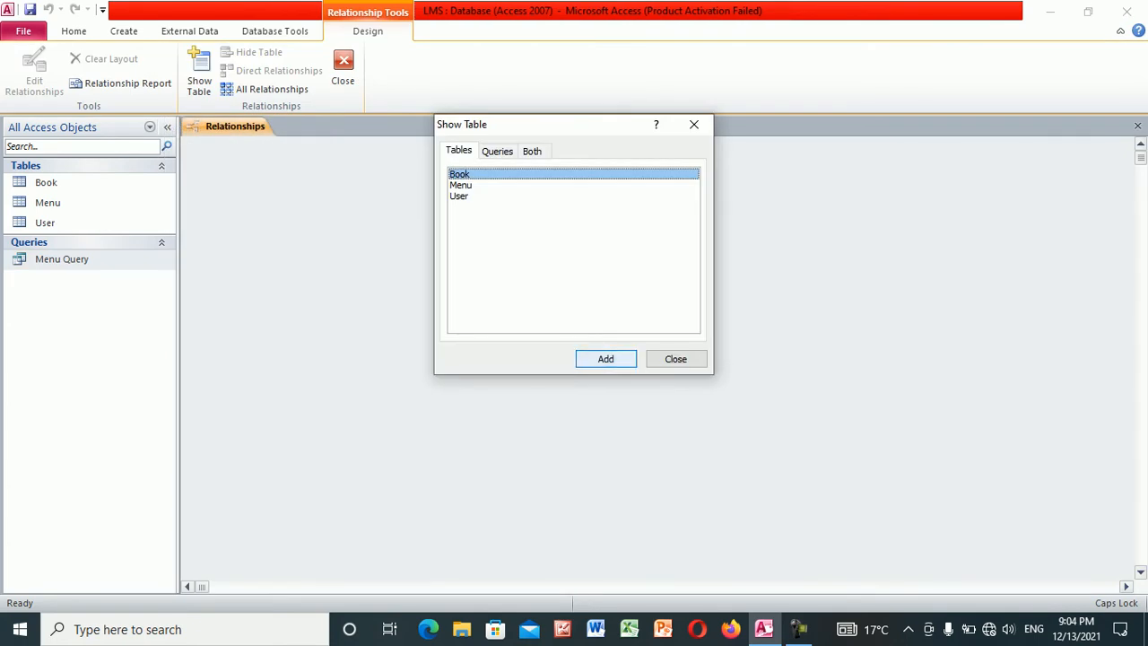
click(607, 359)
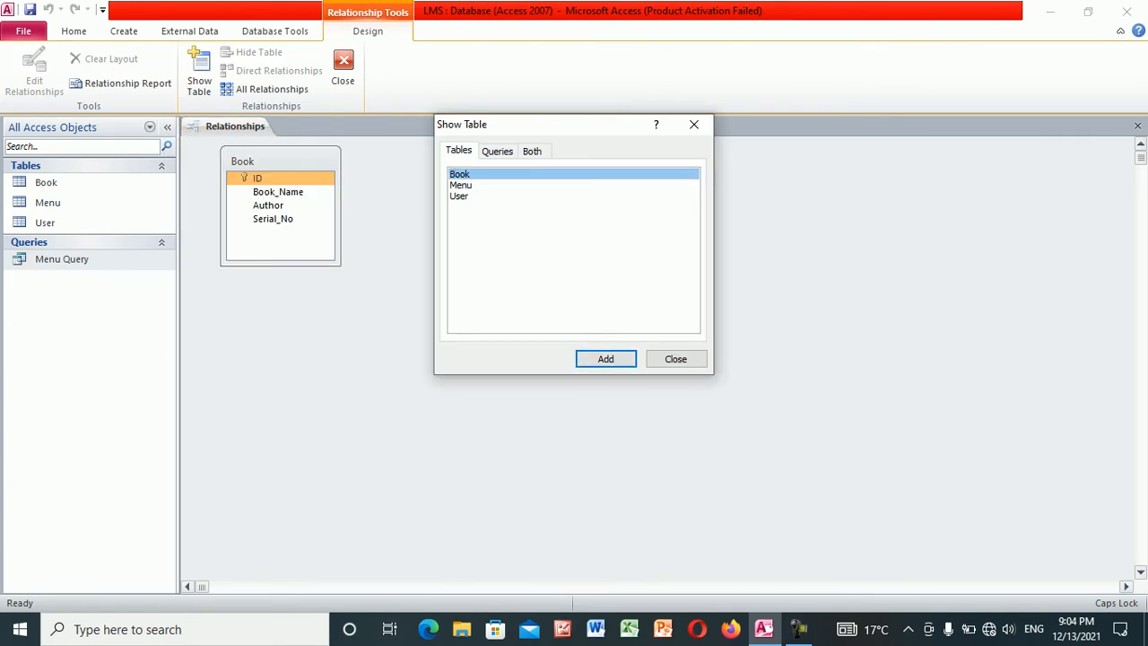
click(461, 185)
click(606, 359)
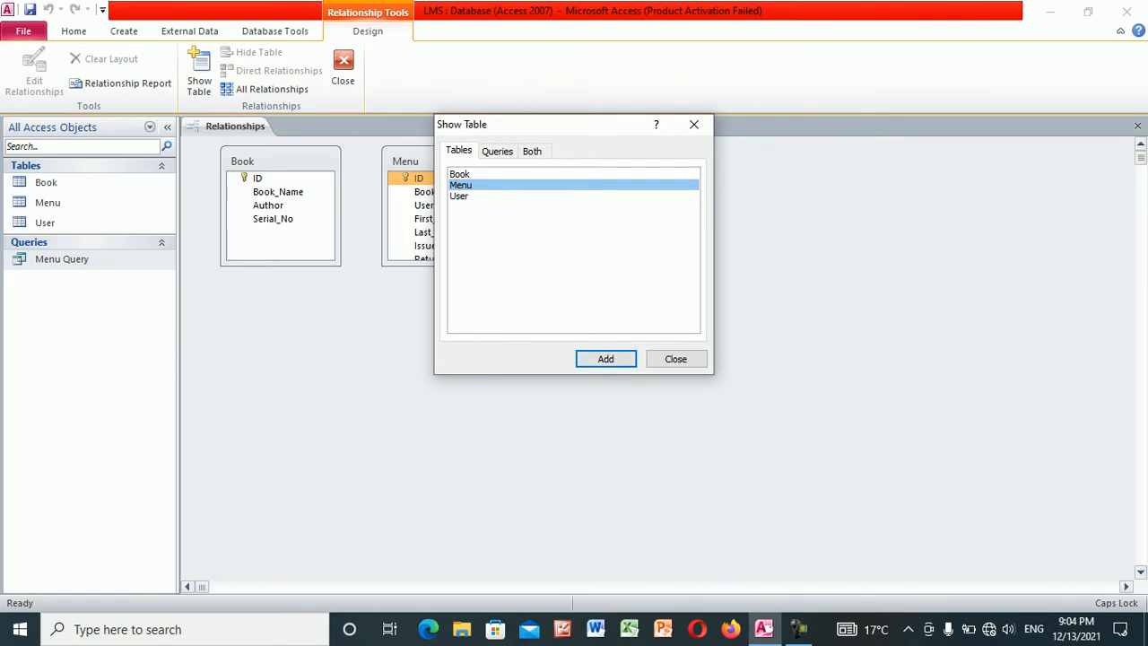
click(459, 196)
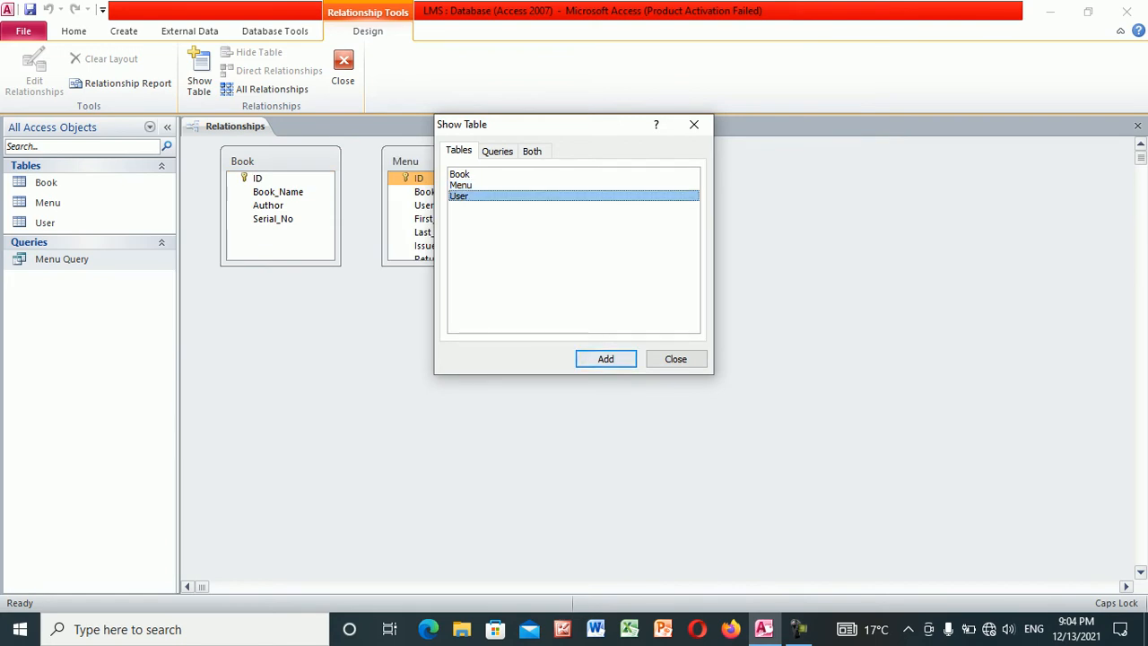
click(607, 359)
click(676, 359)
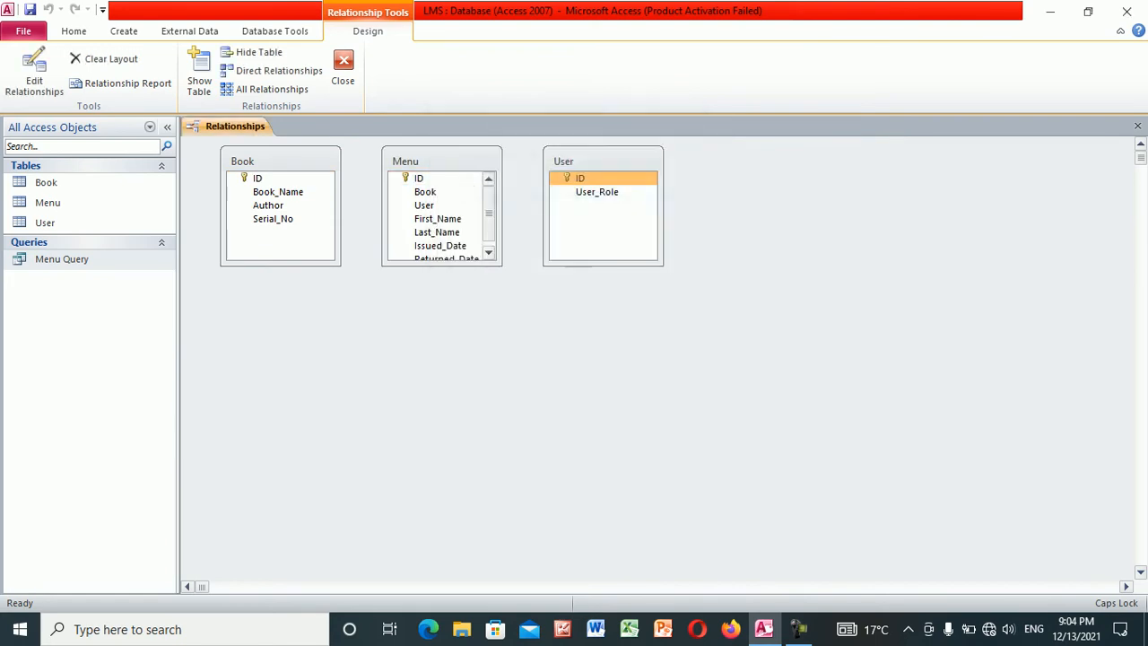
Place the Menu table below and between Book and User, and relate Book's ID field to Menu's Book field
drag(440, 162, 452, 332)
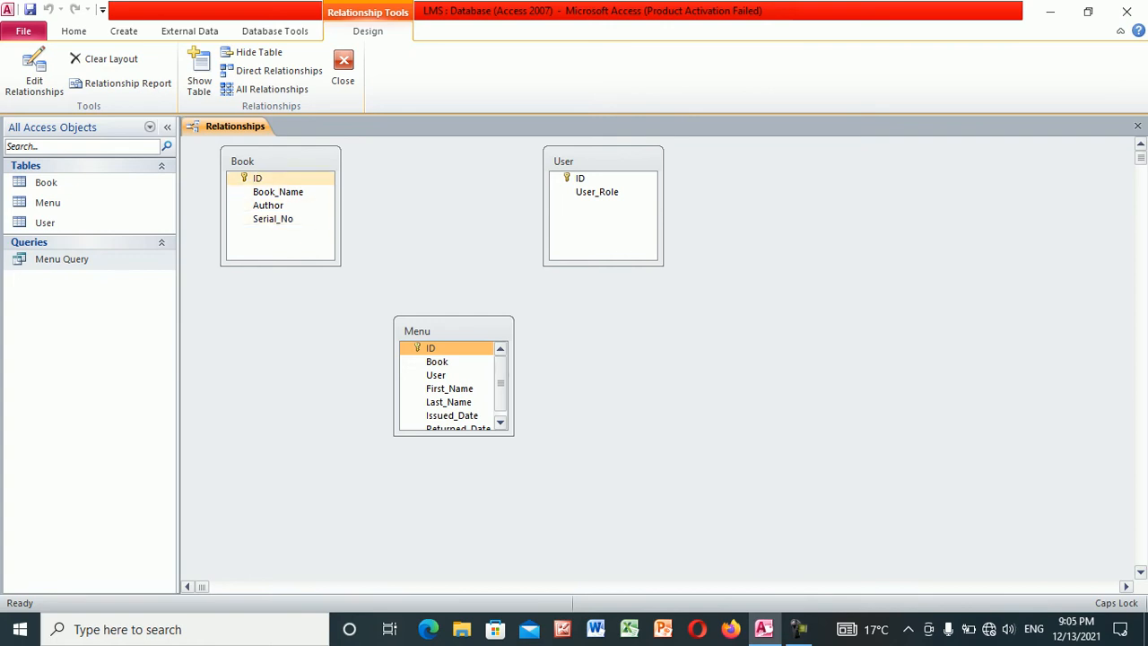
click(259, 179)
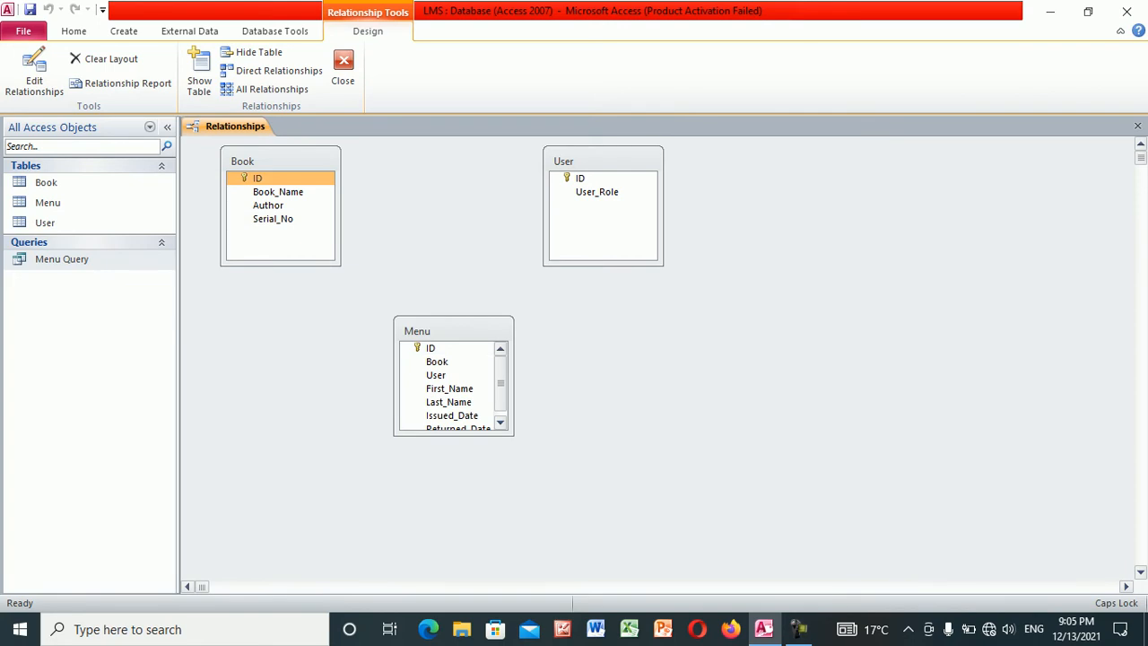
drag(257, 179, 437, 361)
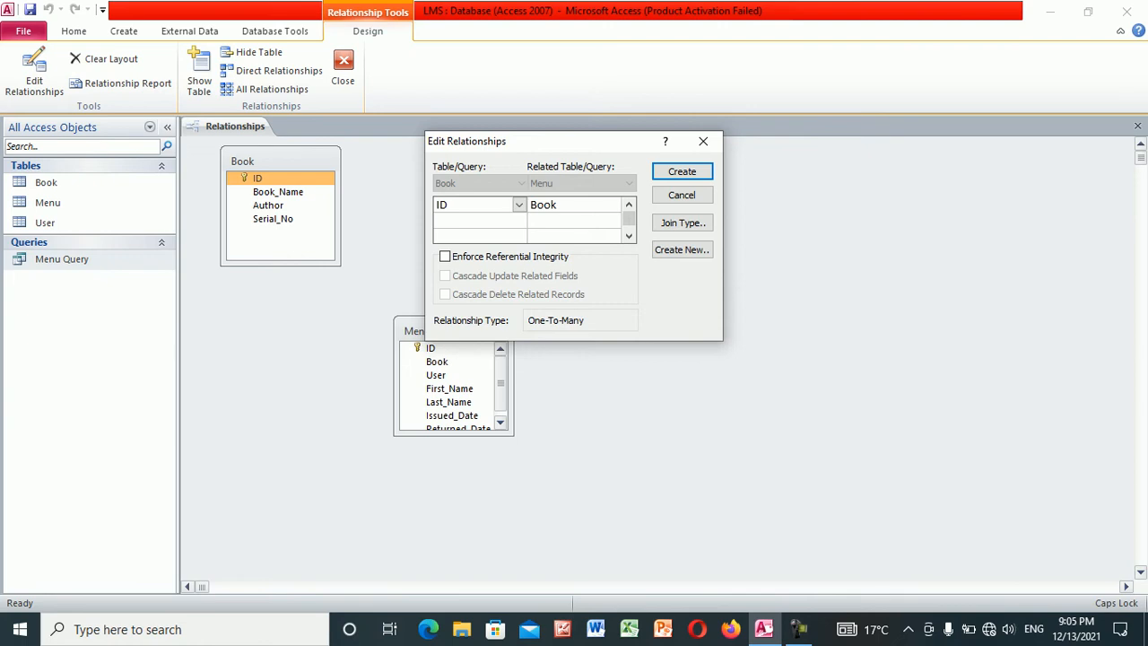
click(681, 171)
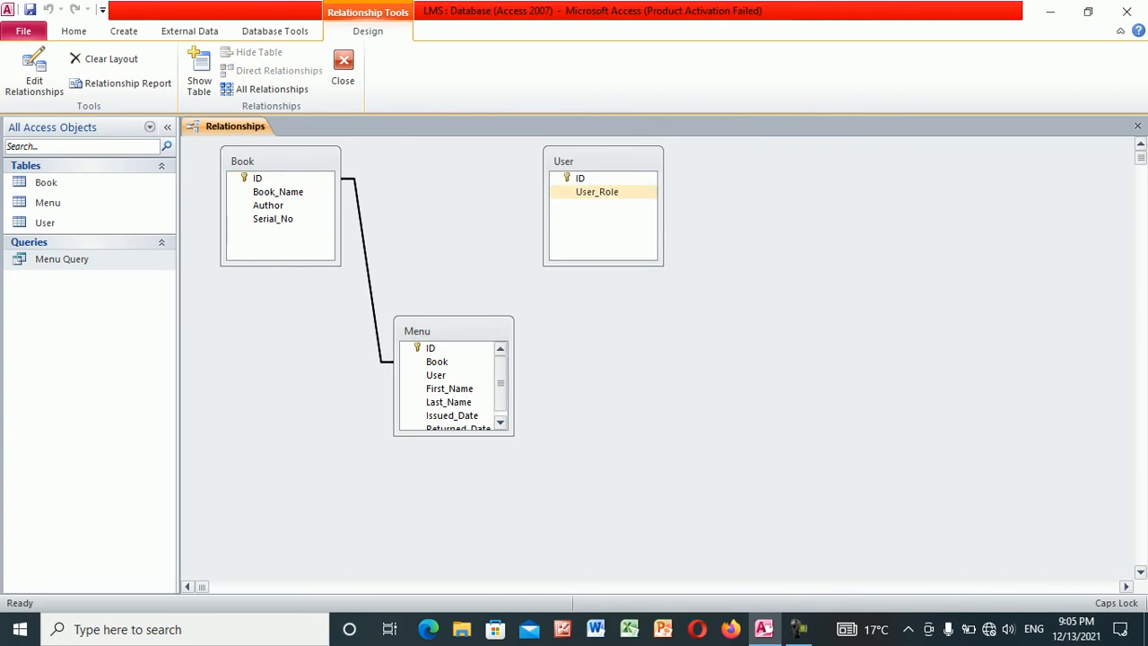
Move the User table farther from Book, relate its ID field to Menu's User field, and close the relationships layout
drag(563, 161, 613, 160)
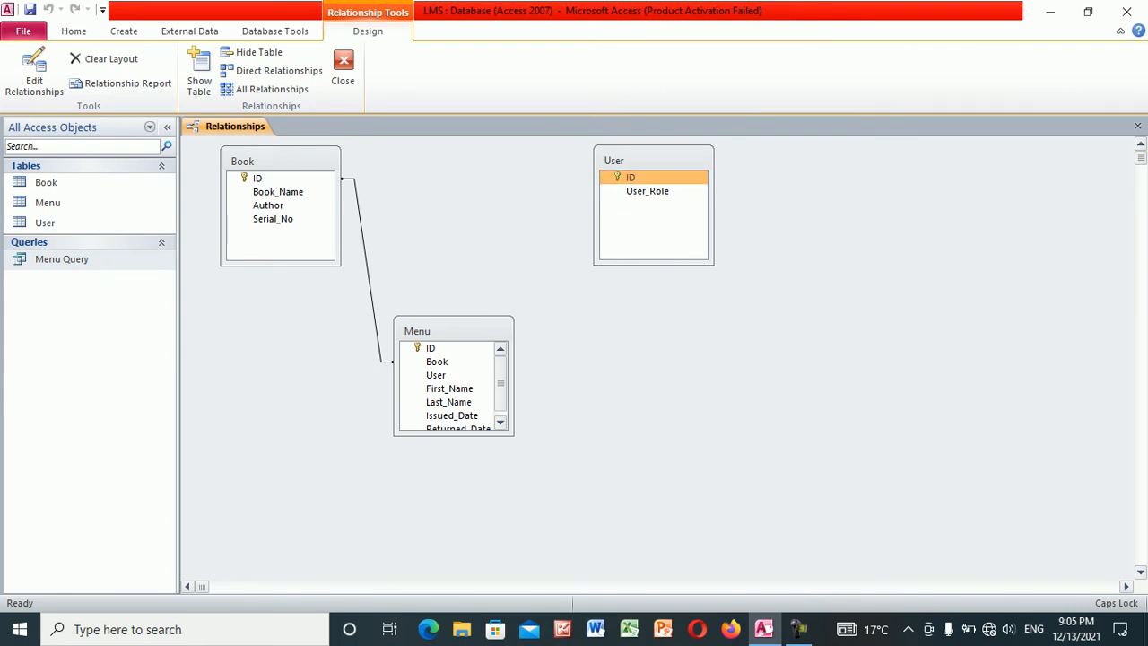
drag(630, 177, 436, 374)
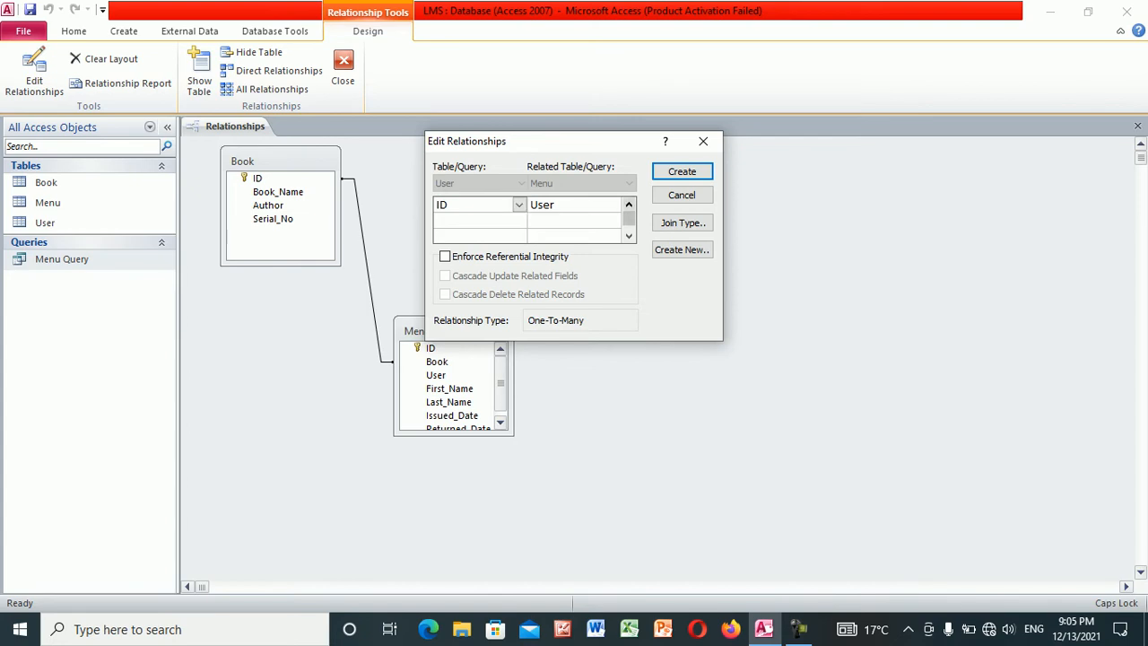
click(682, 171)
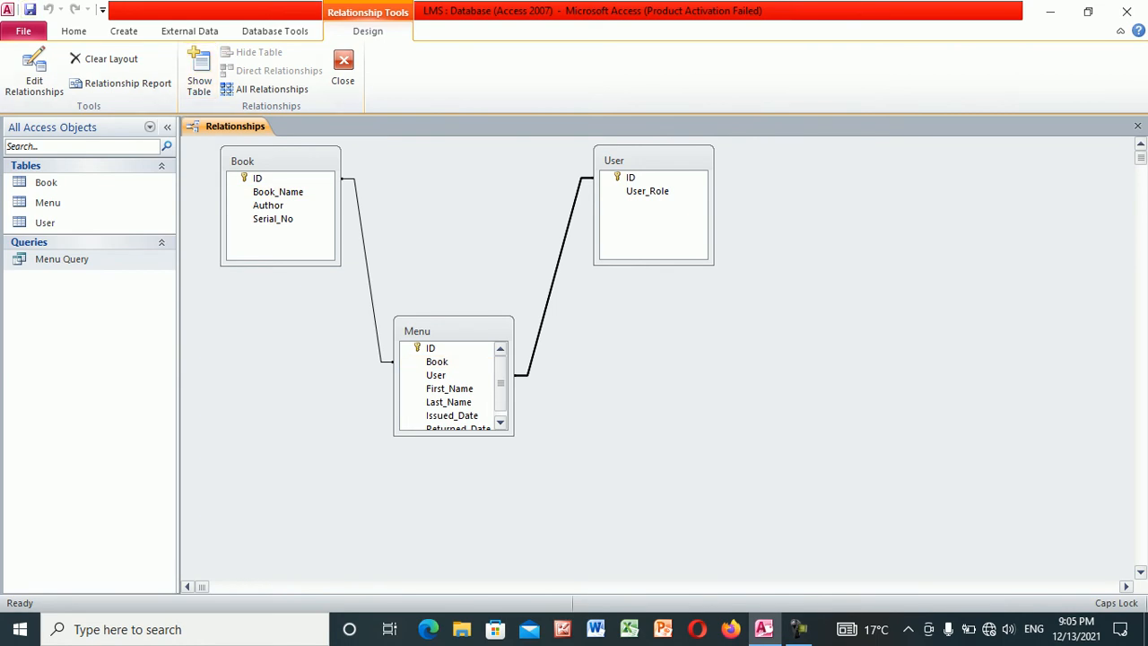
click(342, 70)
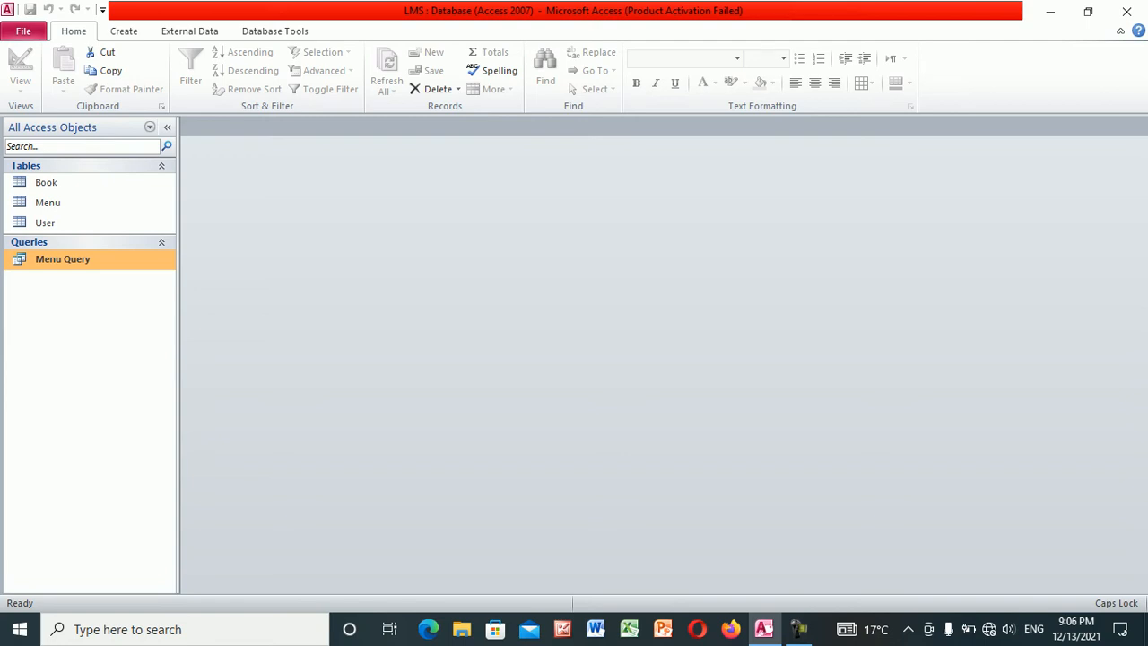
Create a form from the Book table and delete the subform datasheet beneath the Serial_No field
click(45, 183)
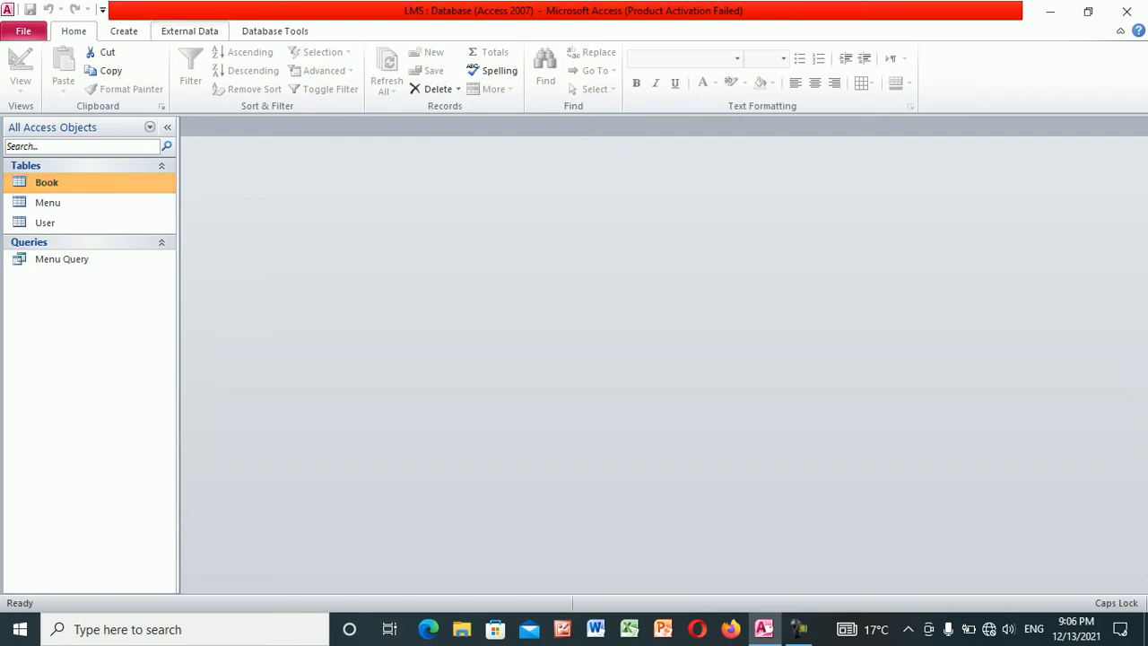
click(124, 31)
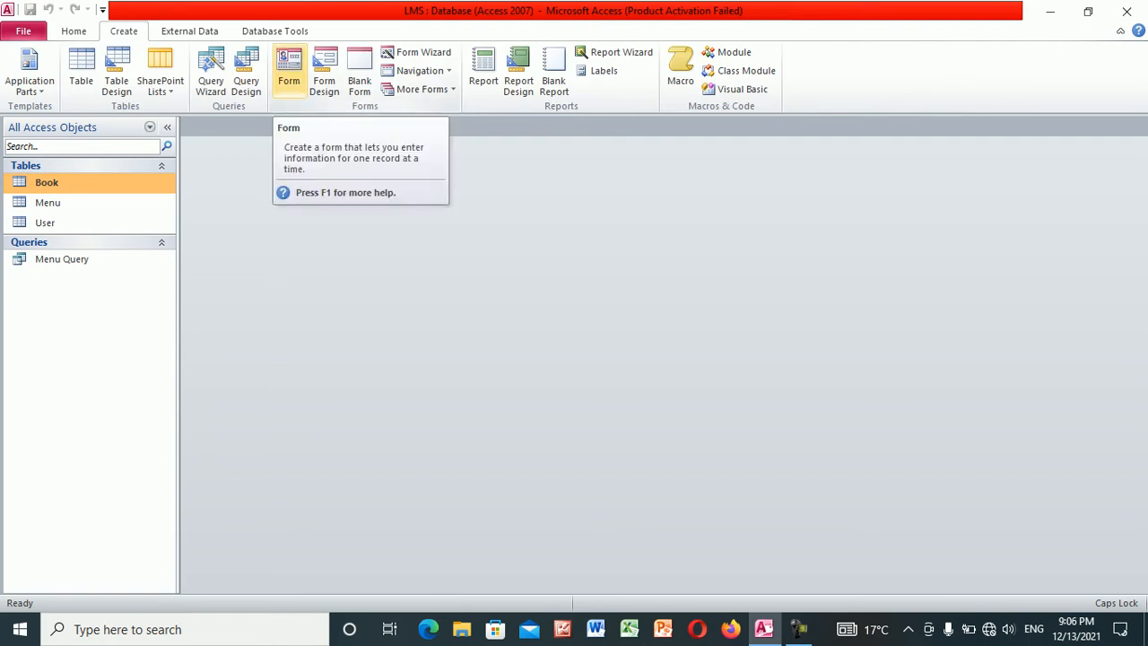
click(288, 70)
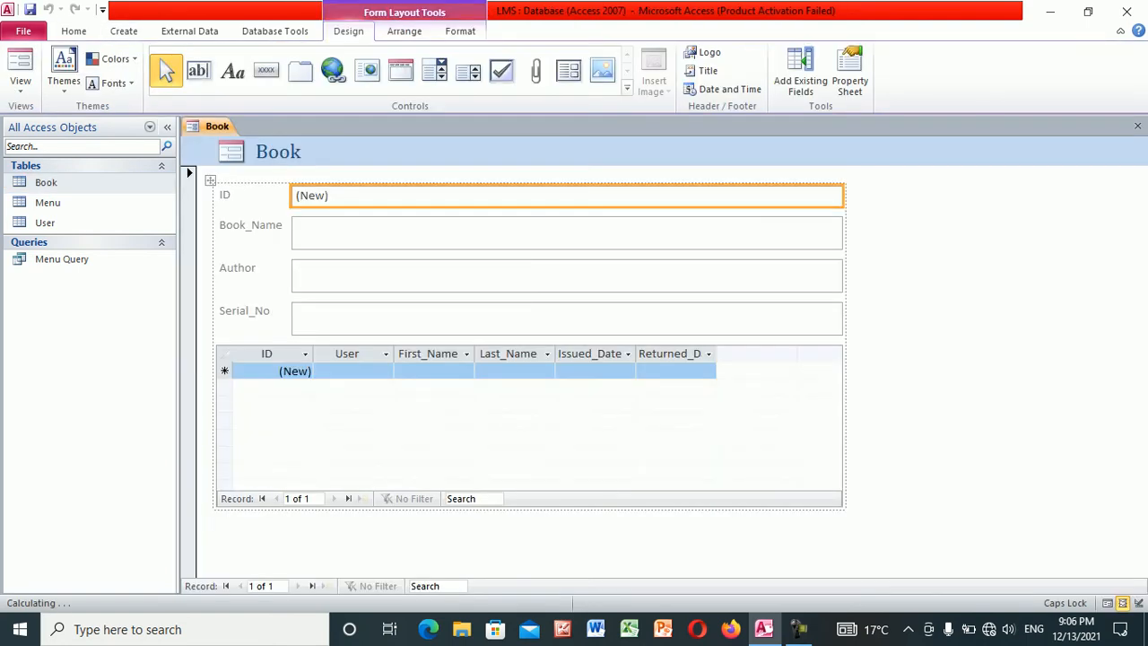
click(529, 427)
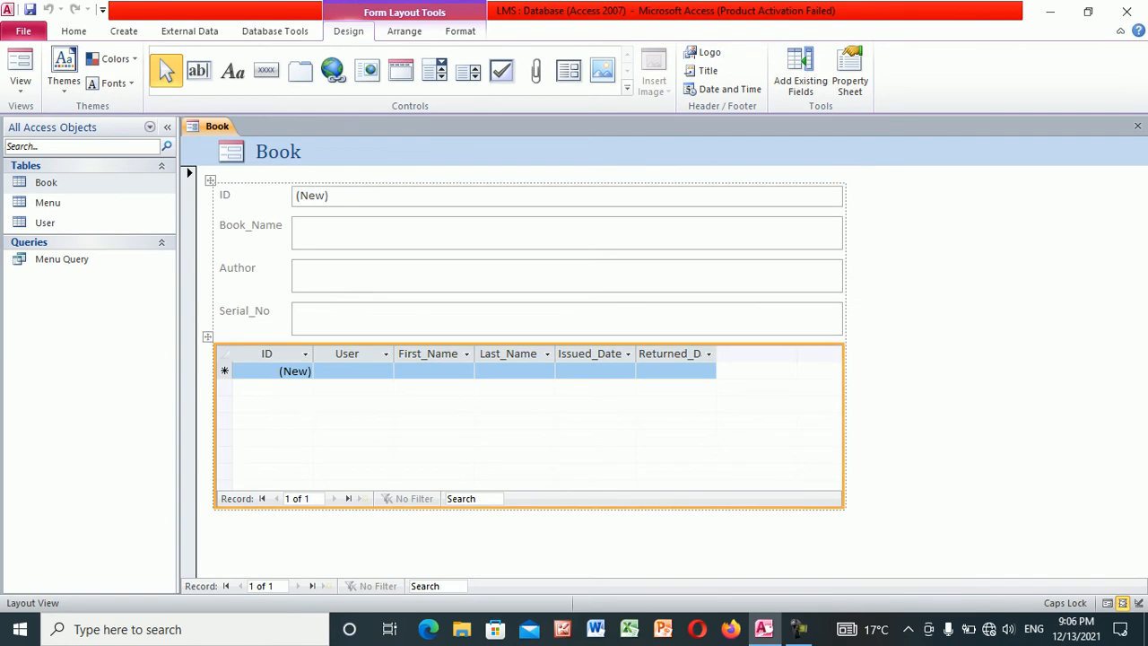
right_click(211, 340)
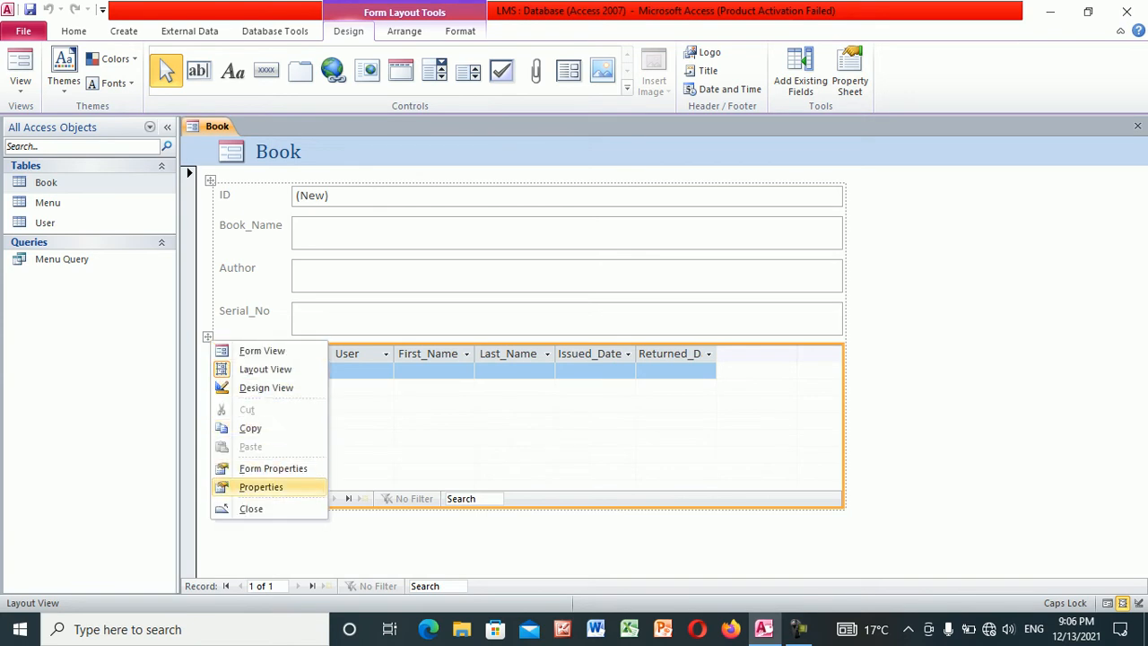
key(Escape)
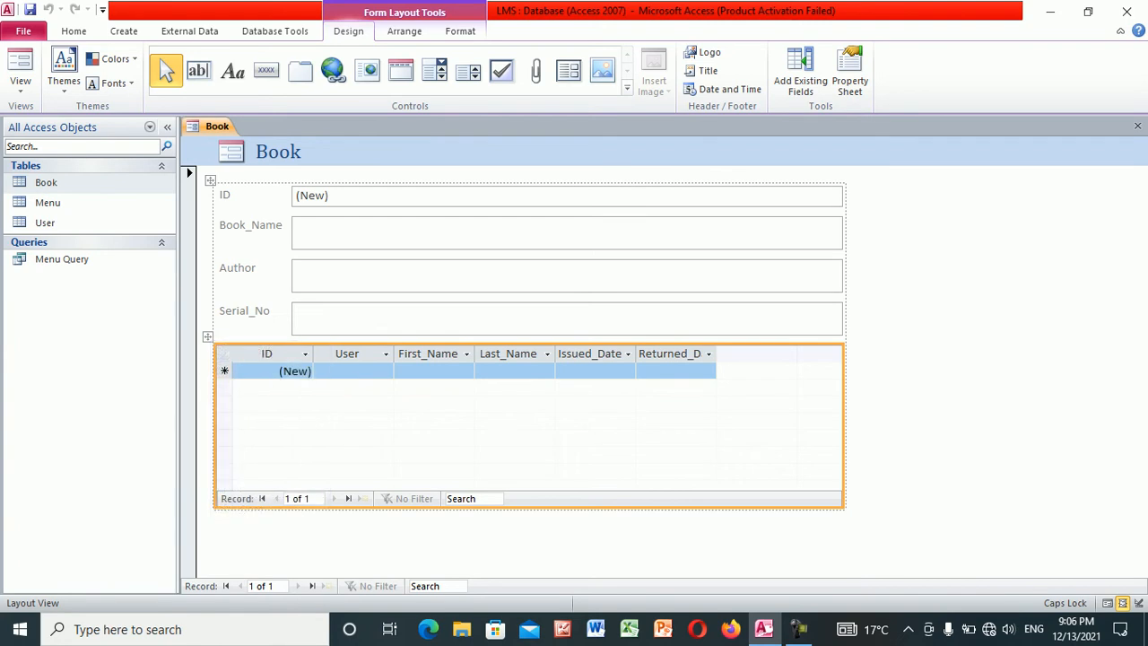
key(Delete)
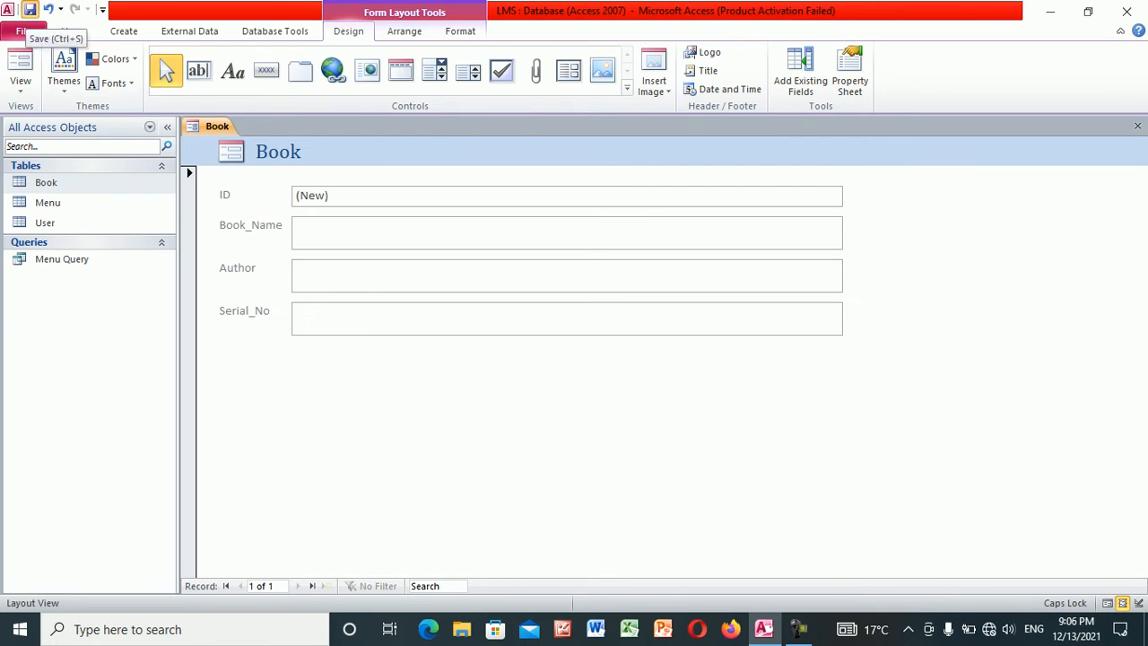
Save the new Book table form as Book Form and close it
key(ctrl+s)
key(Right)
text(fORM)
key(BackSpace)
key(BackSpace)
key(BackSpace)
key(BackSpace)
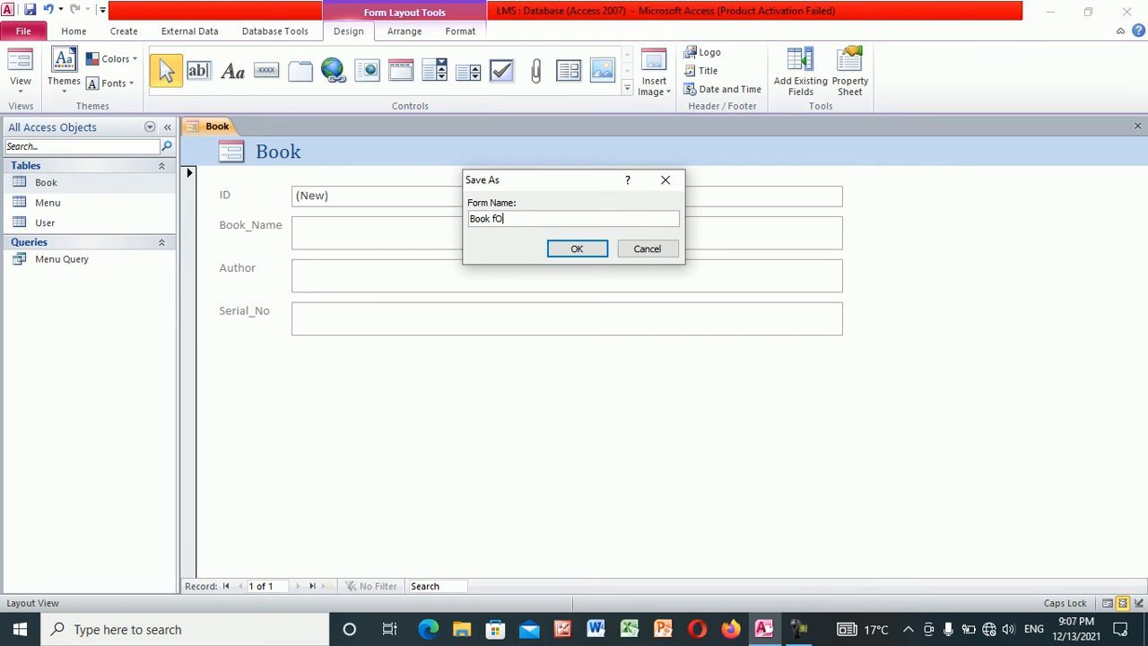
key(Caps_Lock)
text(Form)
key(Return)
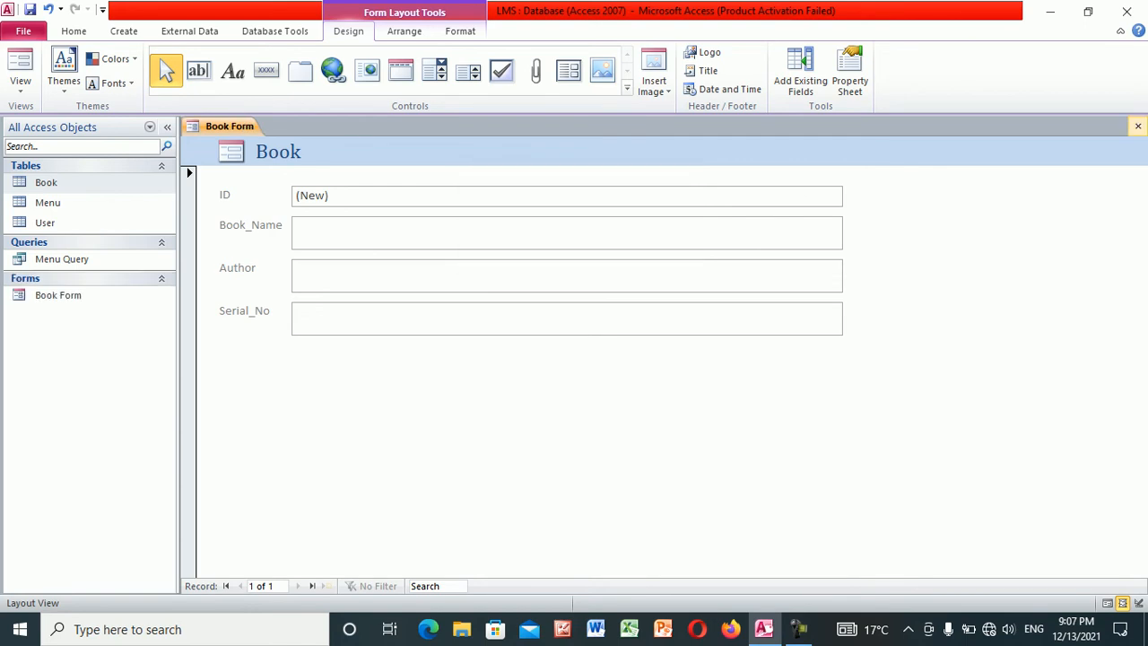
click(1137, 125)
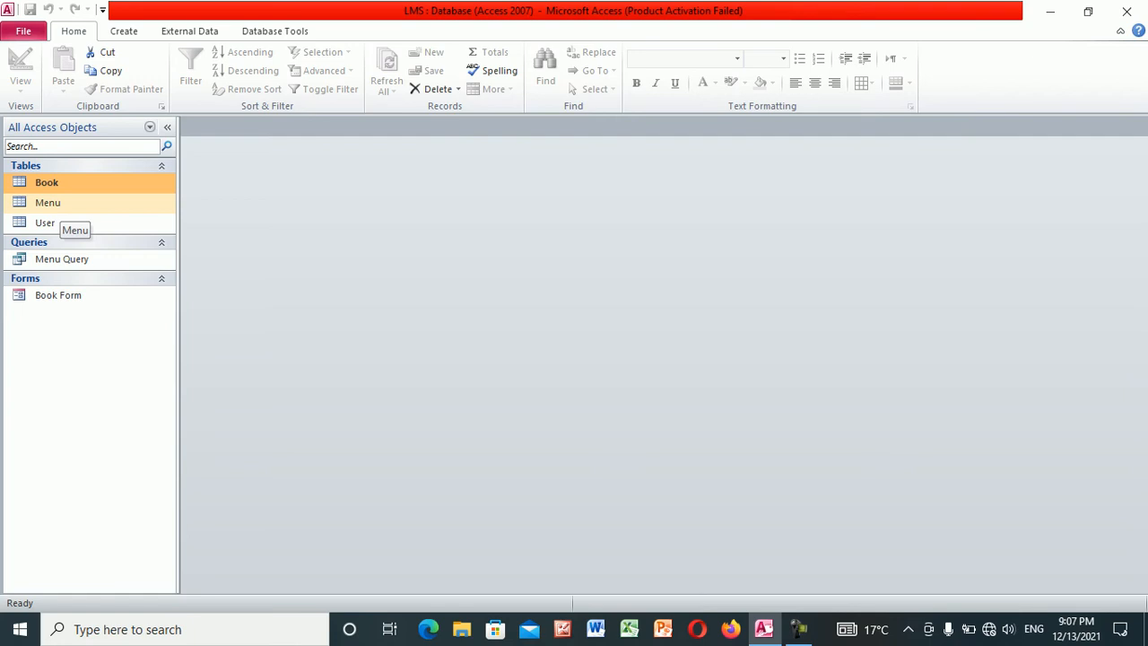
Create a form from the User table and delete its subform datasheet, keeping the ID and User_Role fields
click(56, 222)
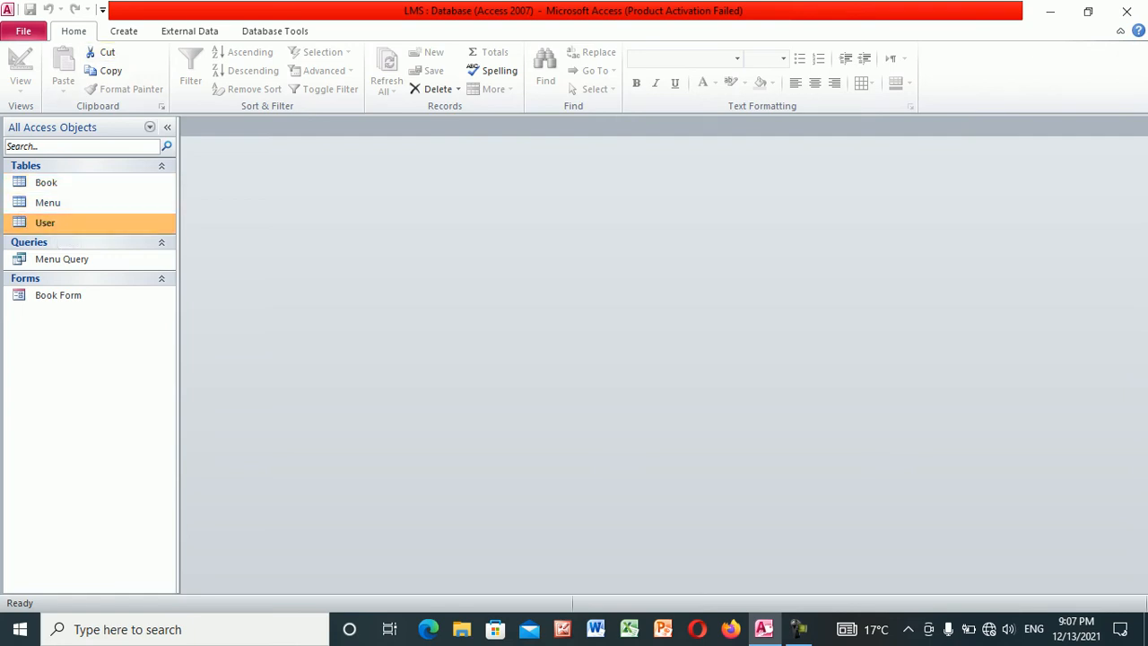
click(124, 31)
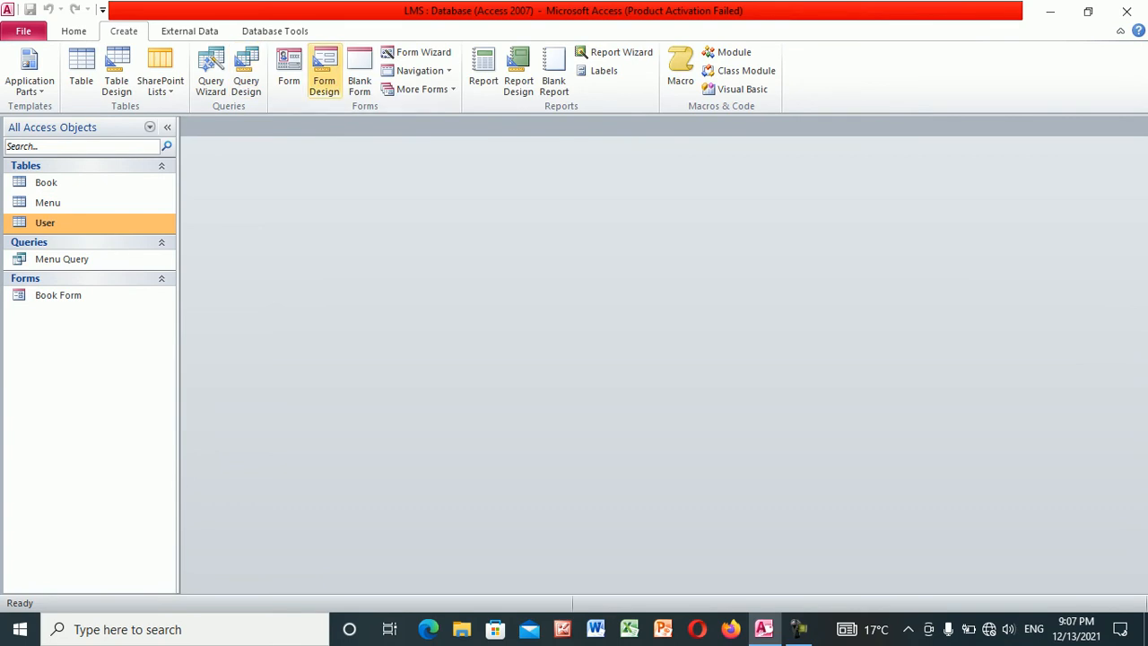
click(288, 71)
click(529, 345)
key(Delete)
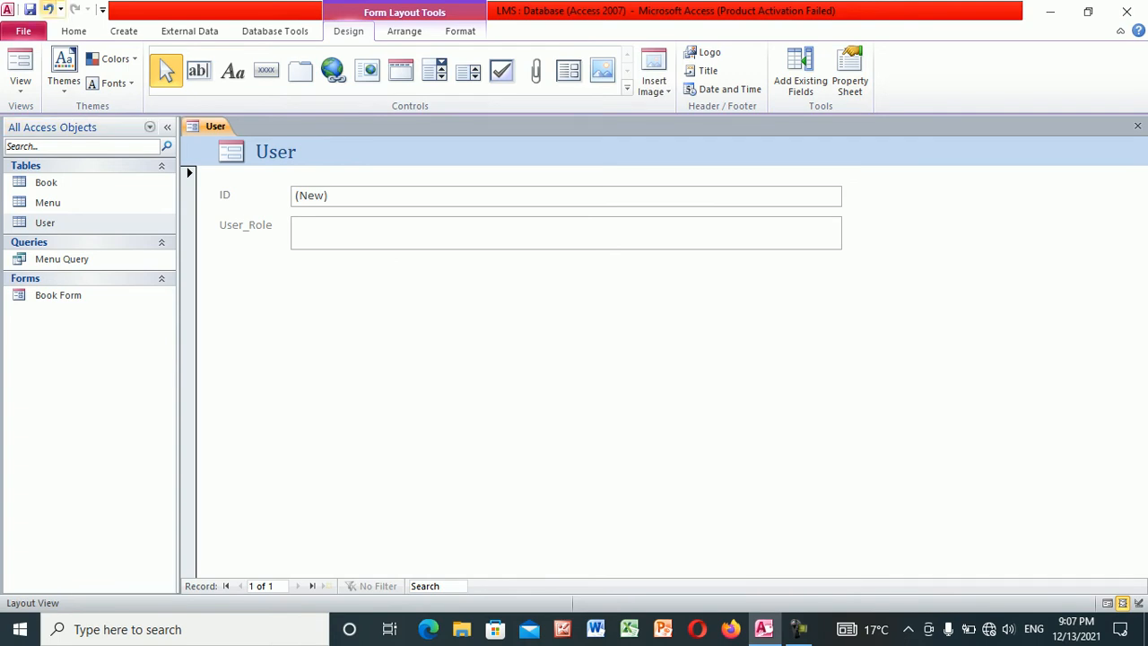
Save the new User table form as User Form and close it
click(30, 10)
key(End)
text(Form)
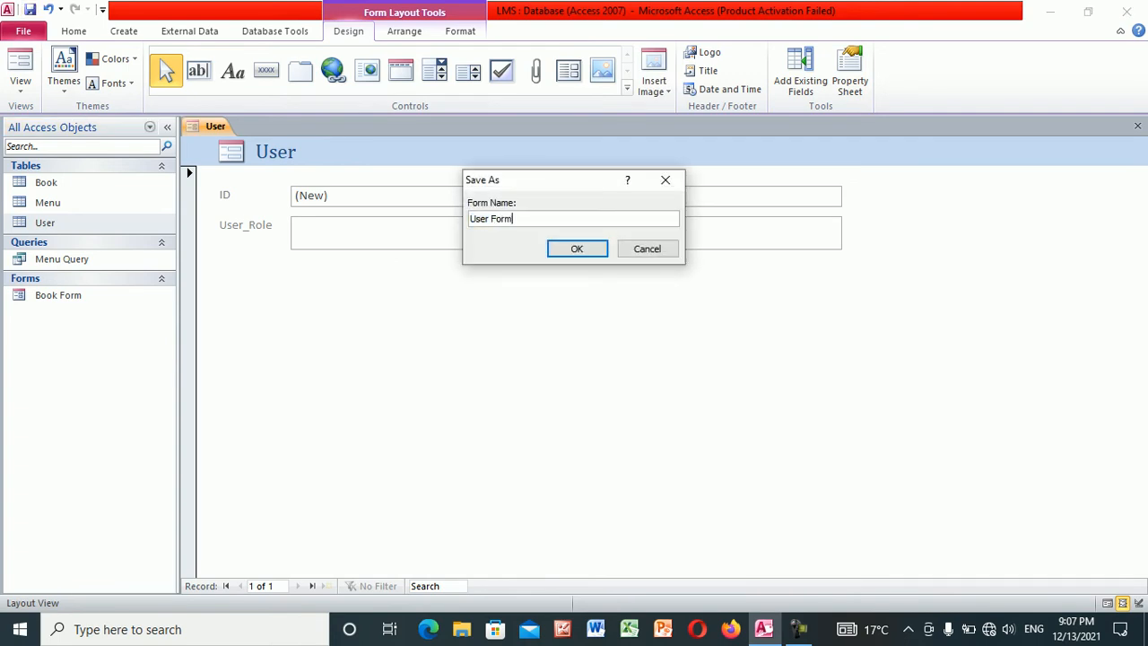
key(Return)
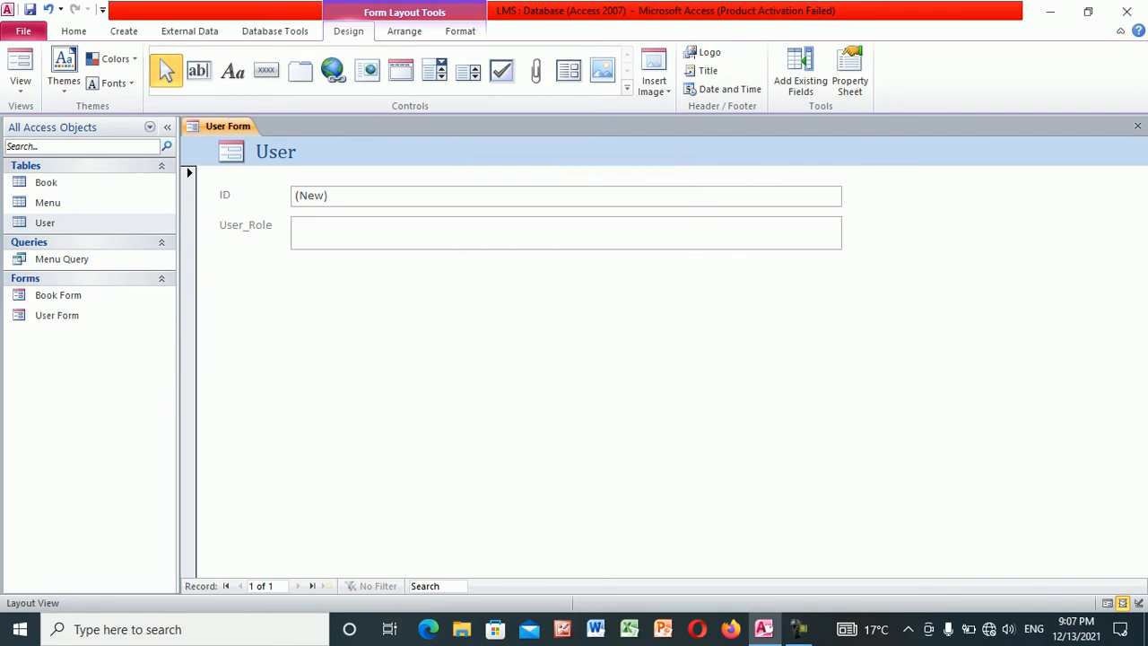
click(1137, 126)
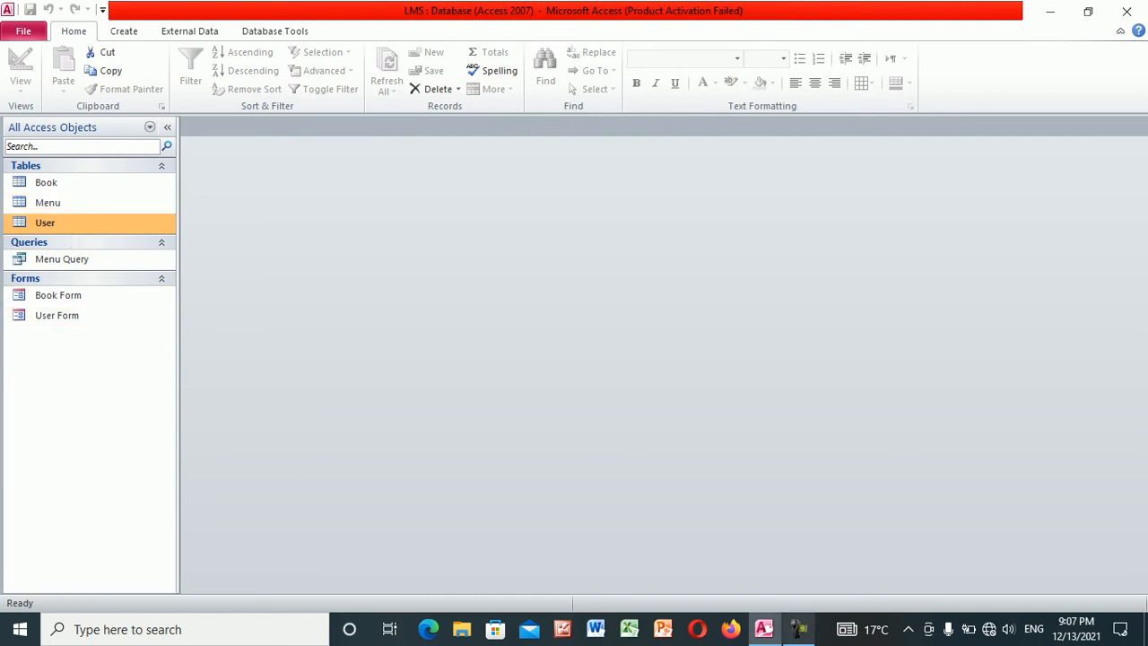
click(798, 629)
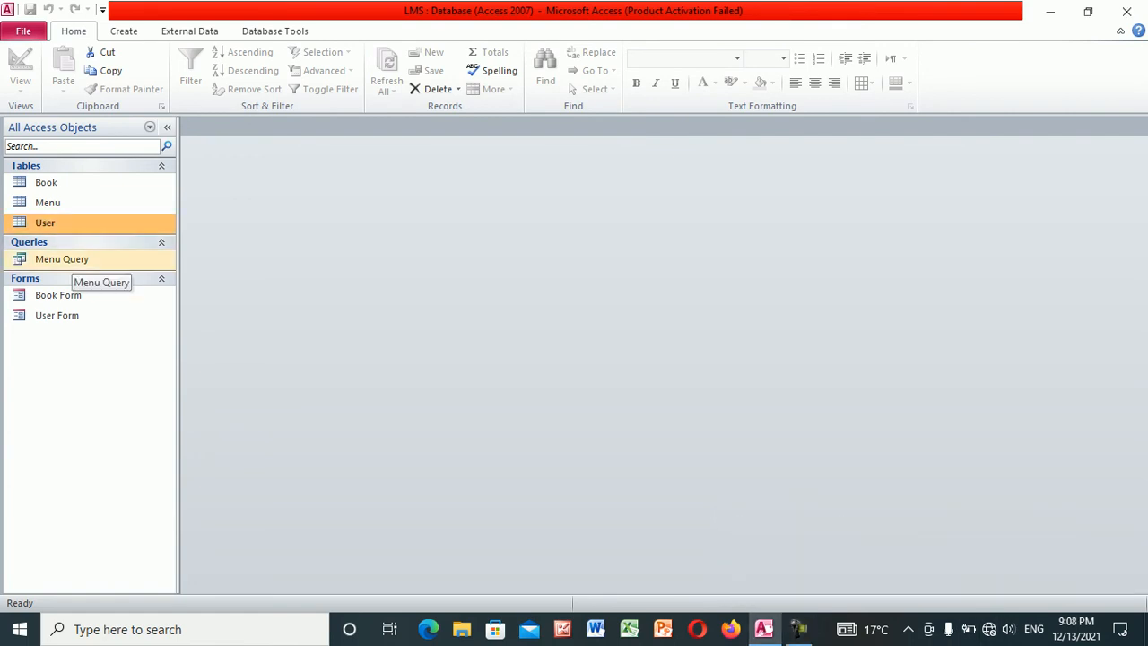
Create a form from Menu Query, save it as Menu Query Form, and close it
click(71, 260)
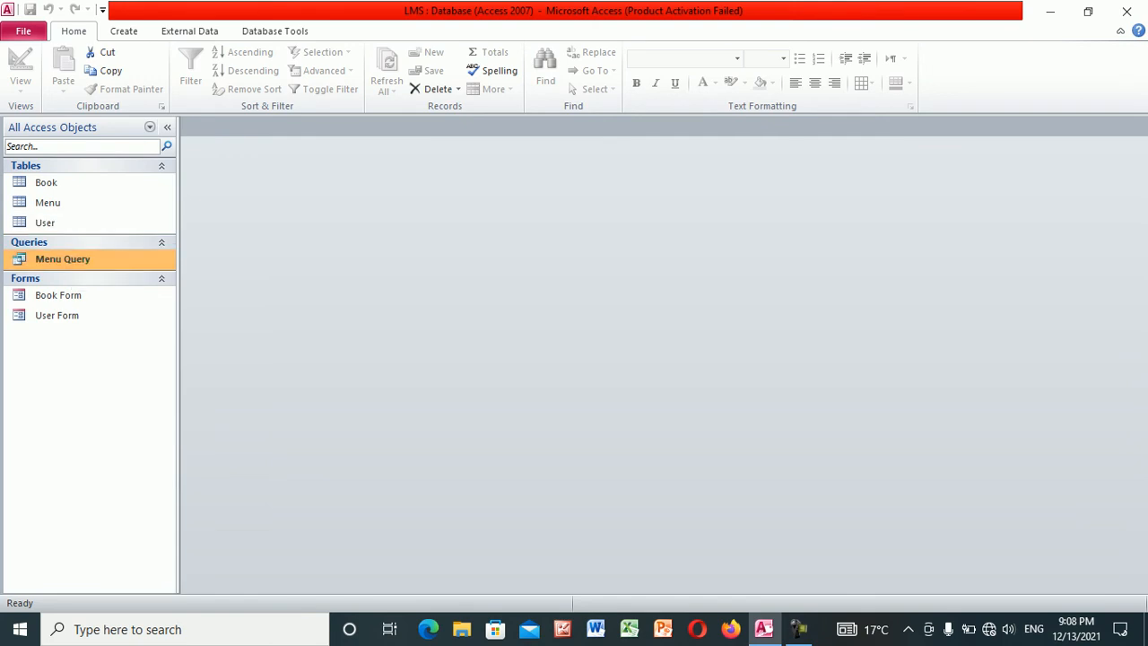
click(124, 31)
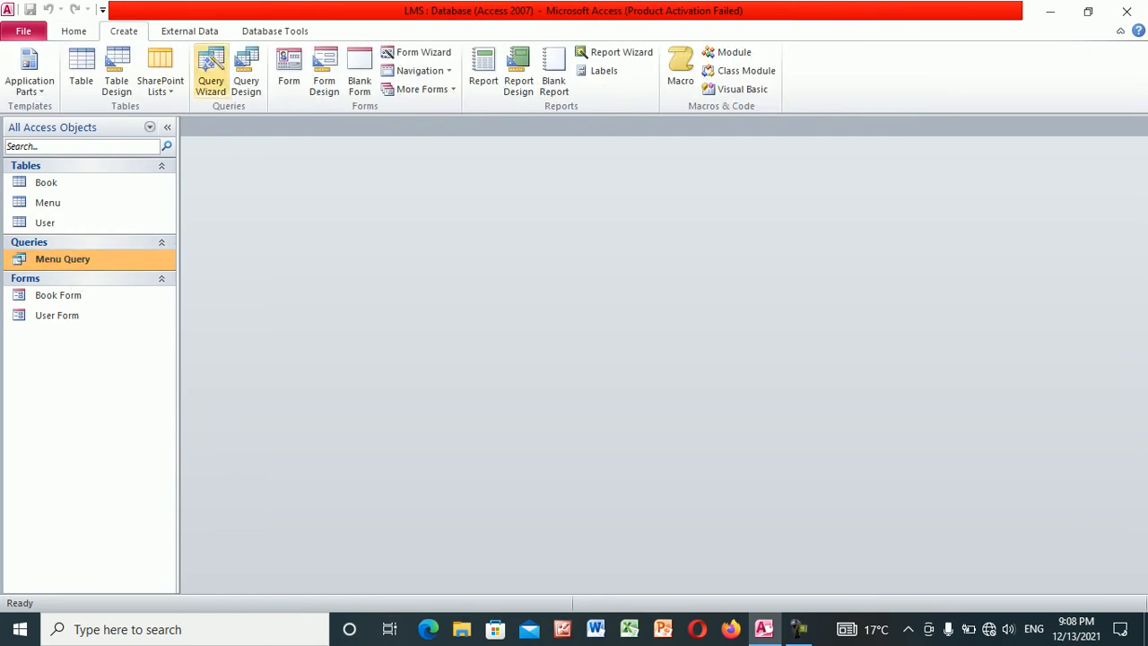
click(289, 72)
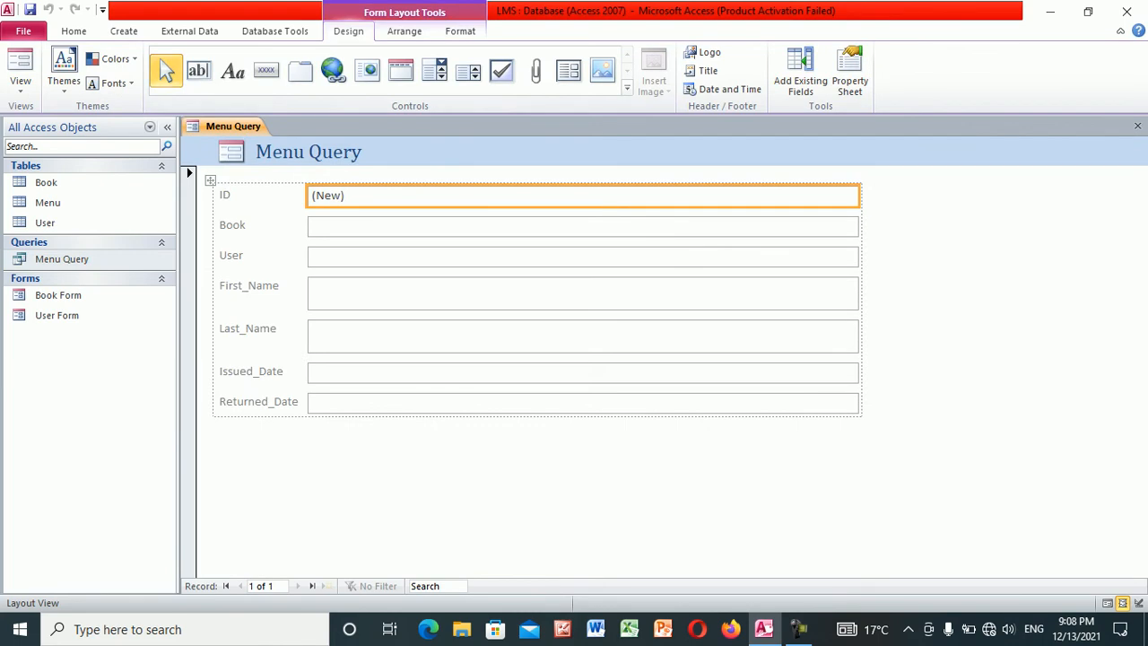
key(ctrl+s)
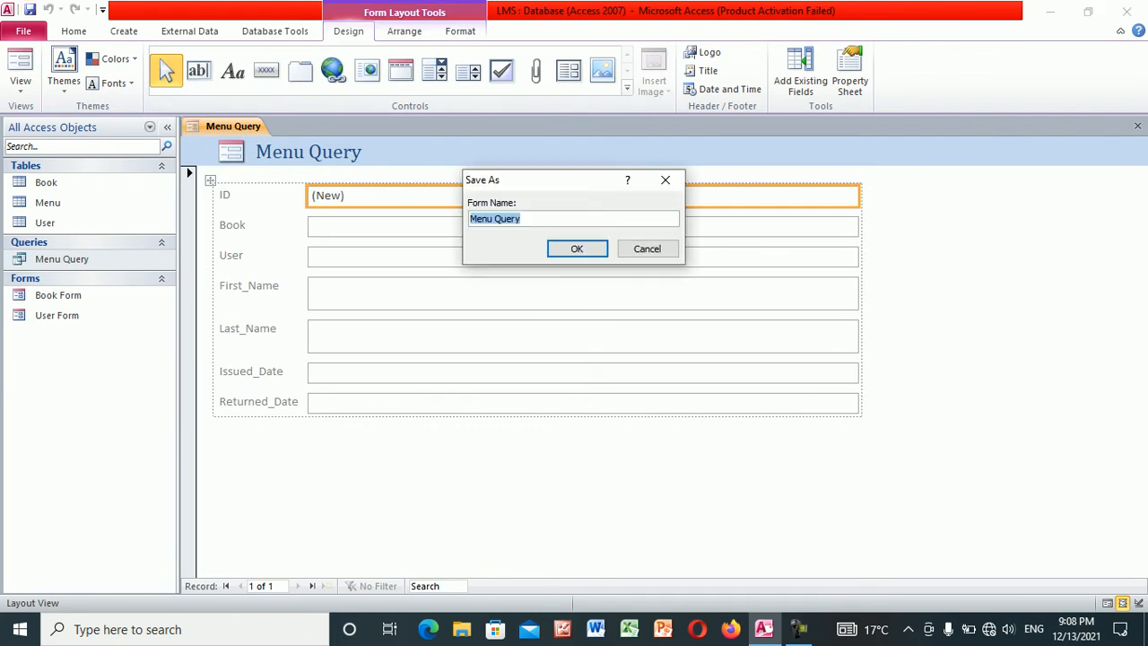
click(524, 219)
text(Form)
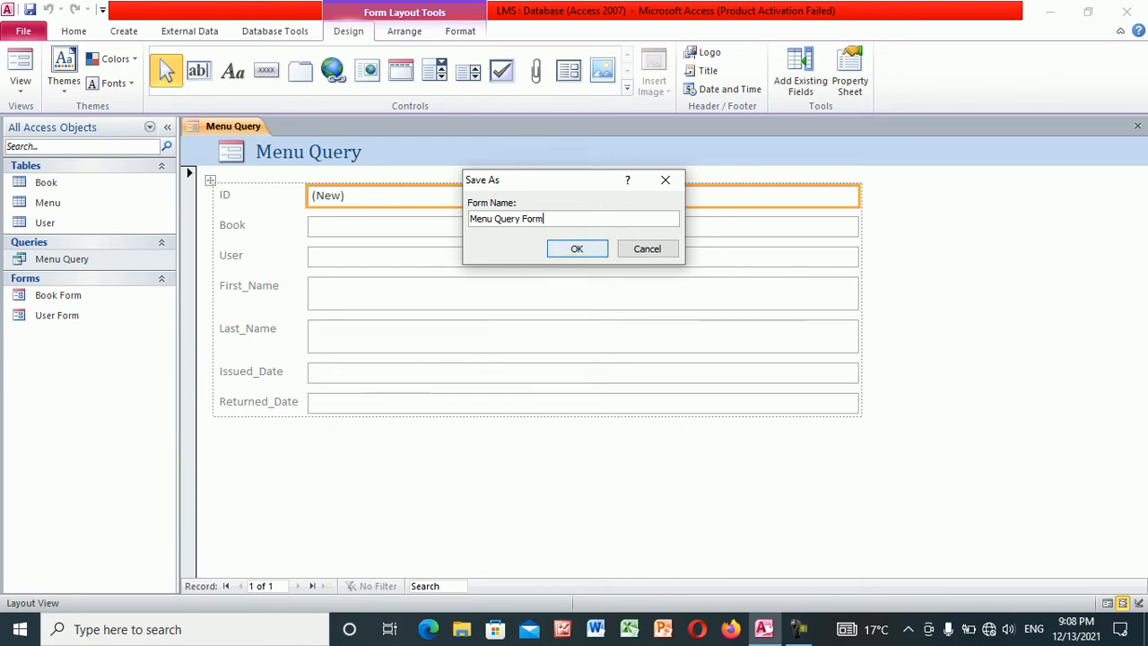
key(Return)
click(1138, 125)
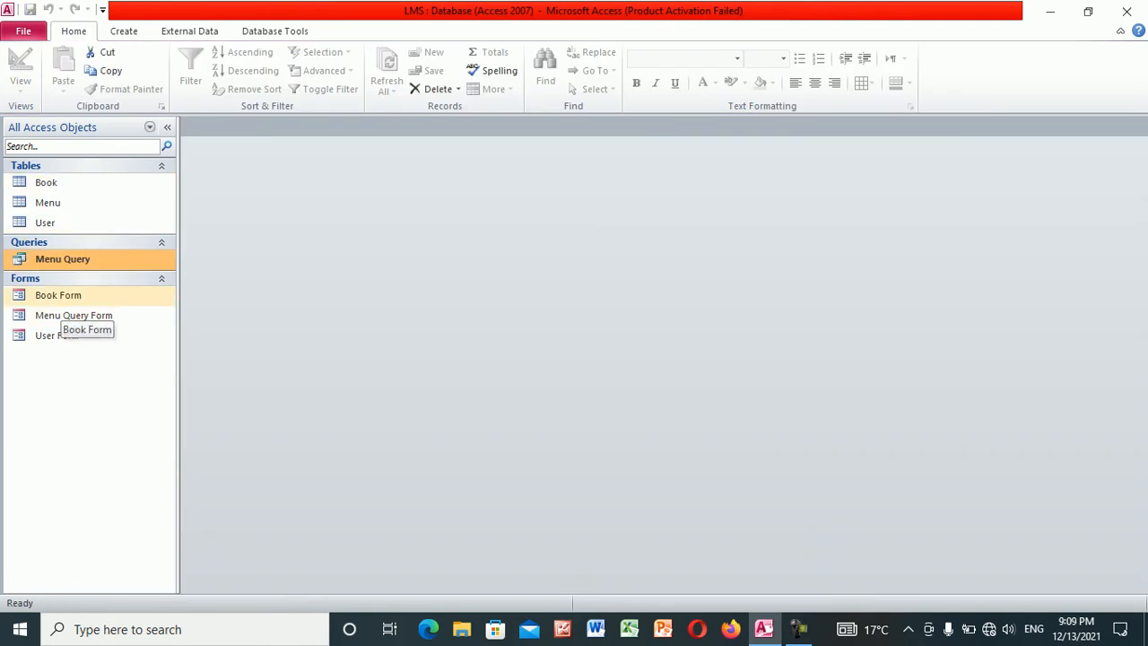
Open Book Form in Design View and extend its Detail section to about 3.1 inches tall
right_click(65, 297)
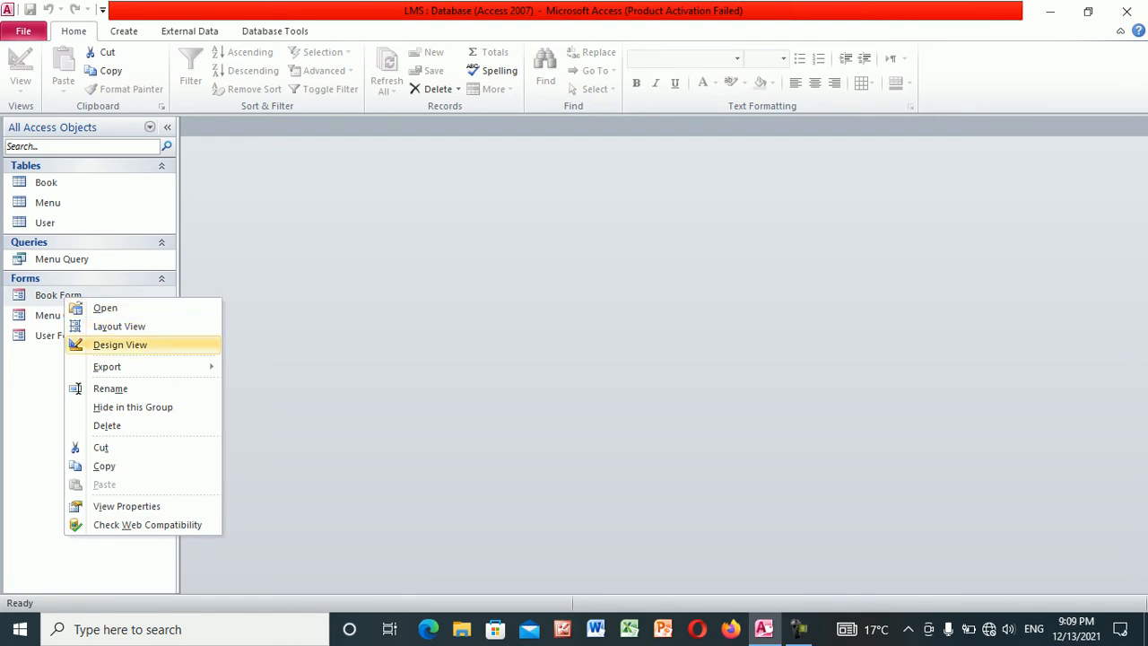
click(119, 345)
drag(430, 394, 431, 468)
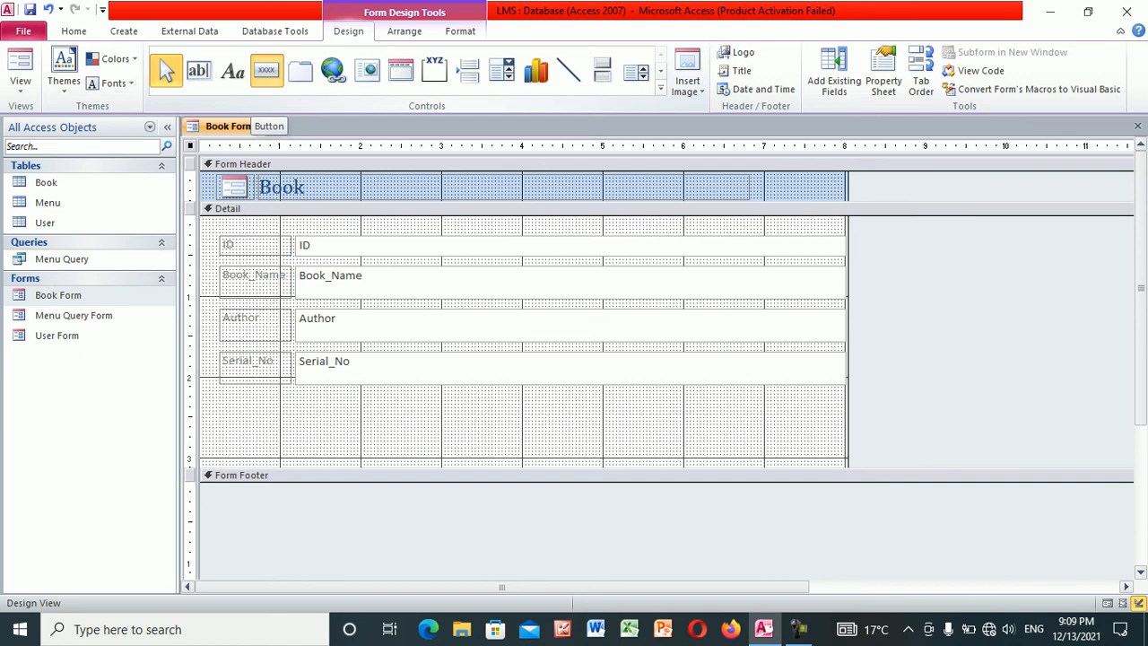
Draw a command button below the Serial_No field and assign it the Add New Record action from Record Operations
click(265, 70)
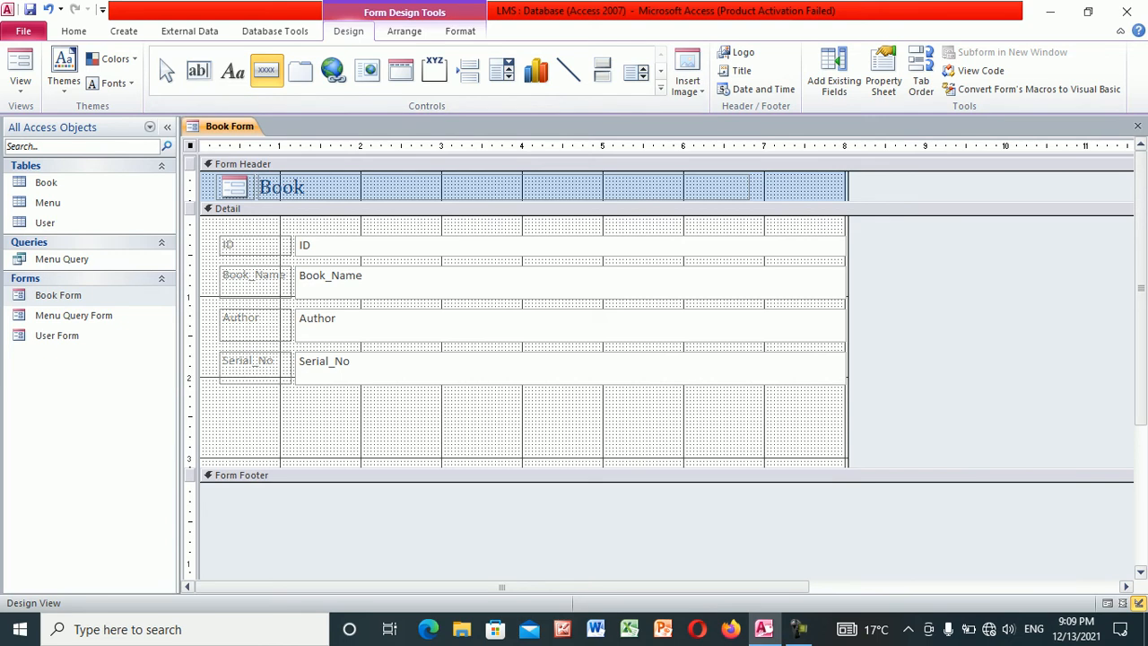
drag(391, 411, 559, 455)
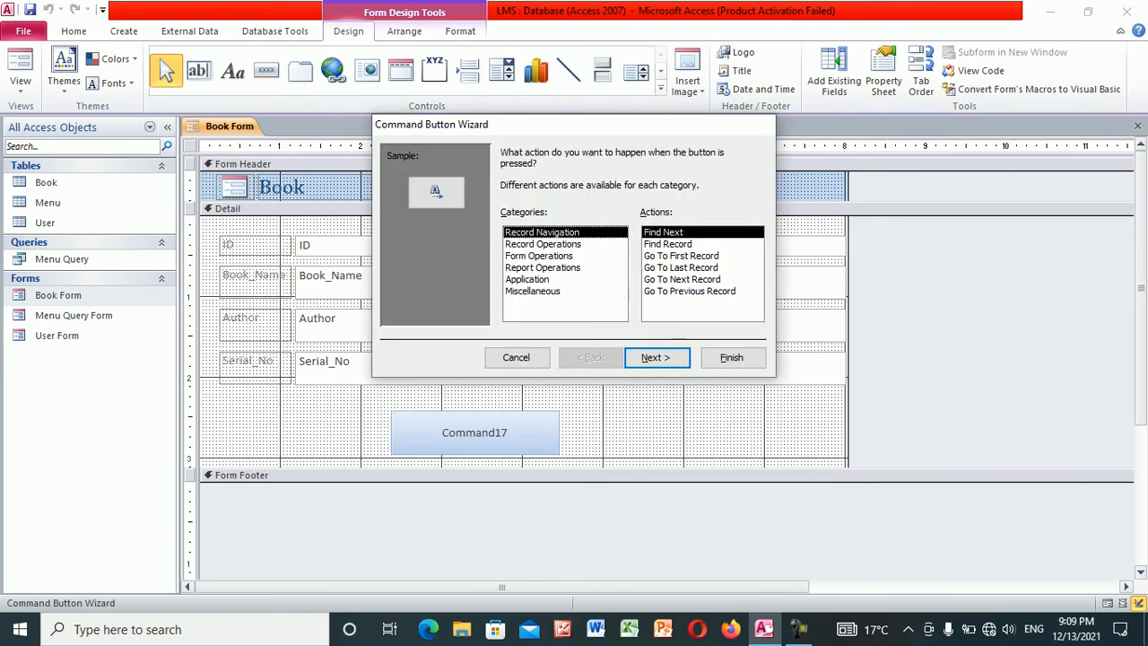
click(543, 244)
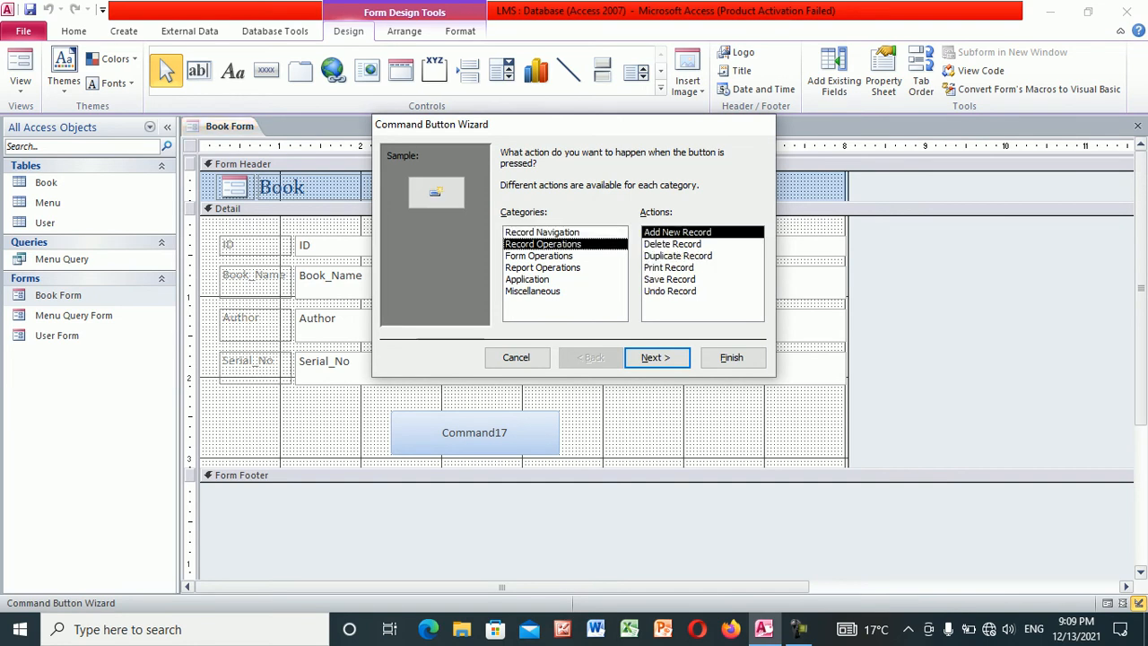
click(655, 357)
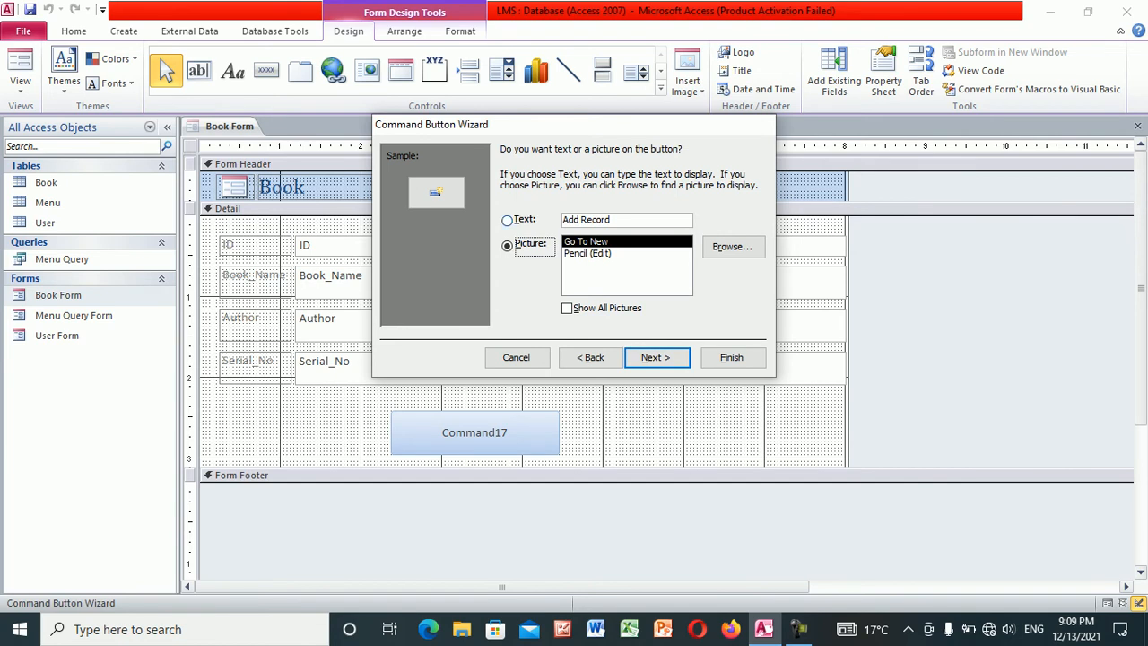
Label the command button with the text Add New Book instead of a picture, and finish the button wizard
click(508, 221)
drag(431, 124, 568, 174)
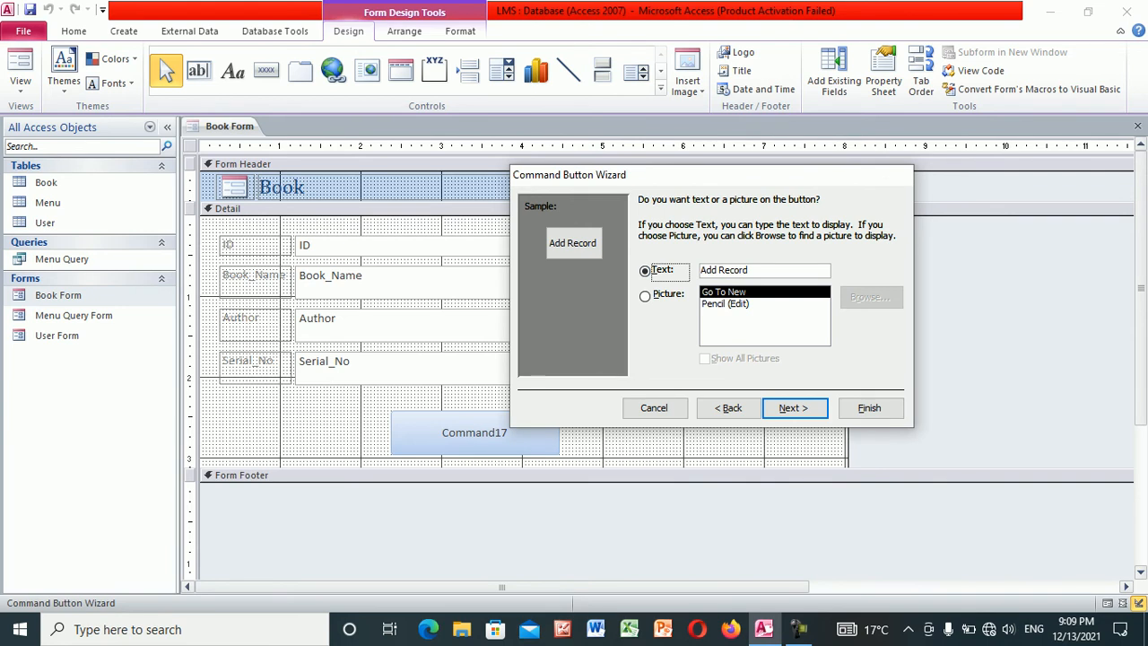
drag(749, 270, 718, 270)
text(n)
key(BackSpace)
key(Caps_Lock)
text(n)
key(BackSpace)
text(N)
key(BackSpace)
text(New Book)
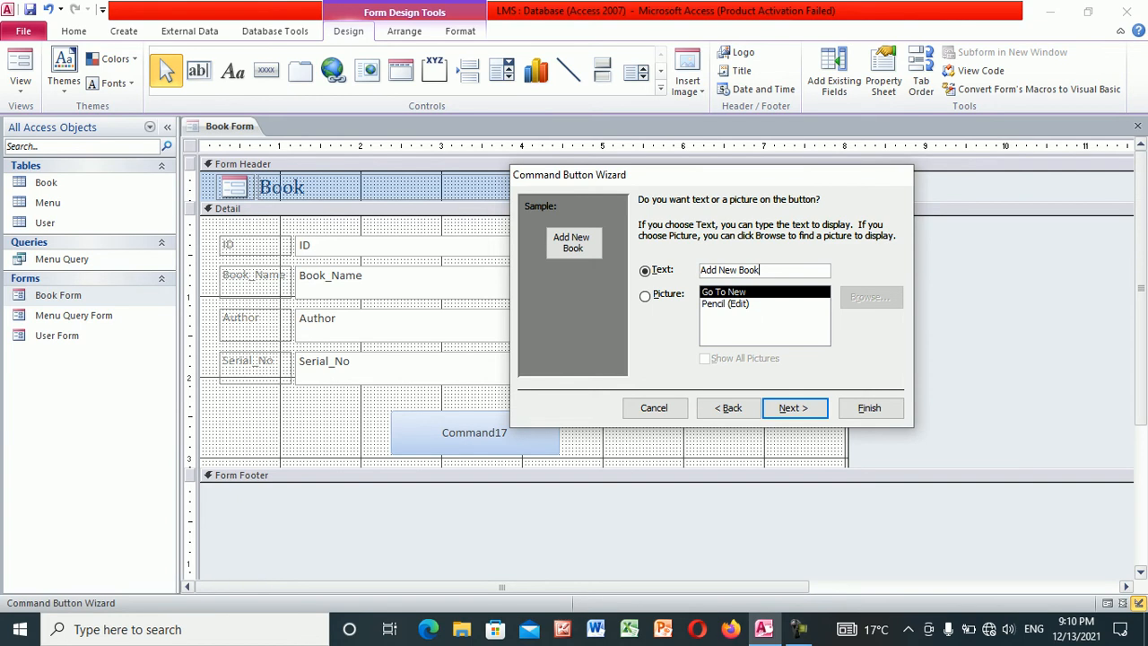
key(Return)
key(Return)
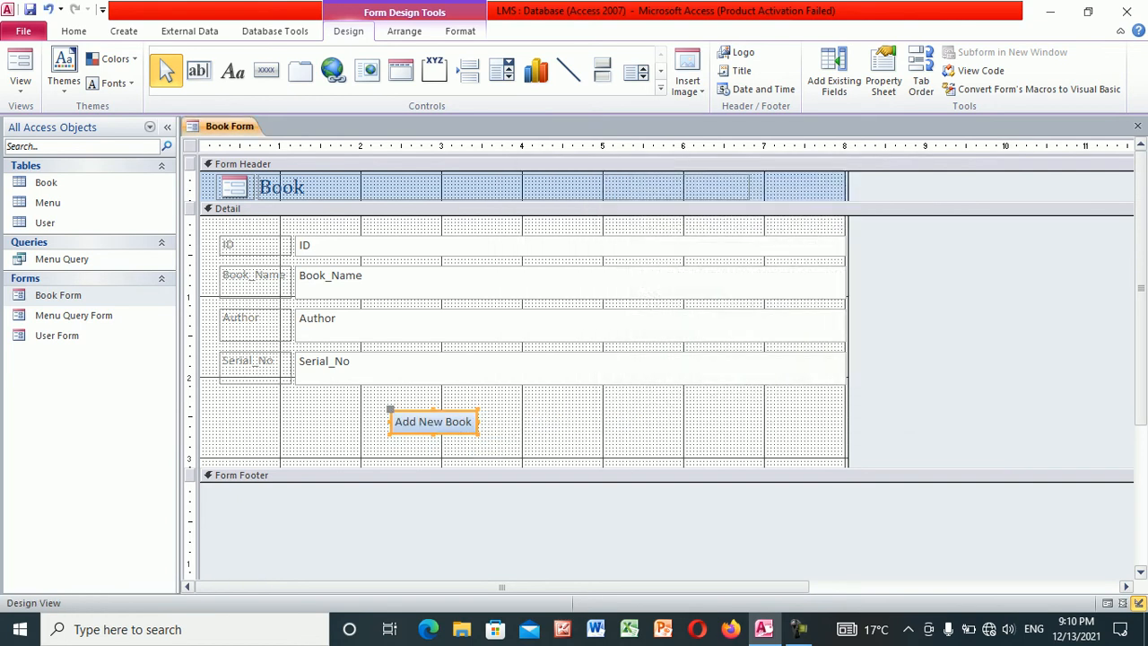
Enlarge the Add New Book button to about 2.4 by 0.6 inches, and save and close Book Form
drag(479, 434, 585, 456)
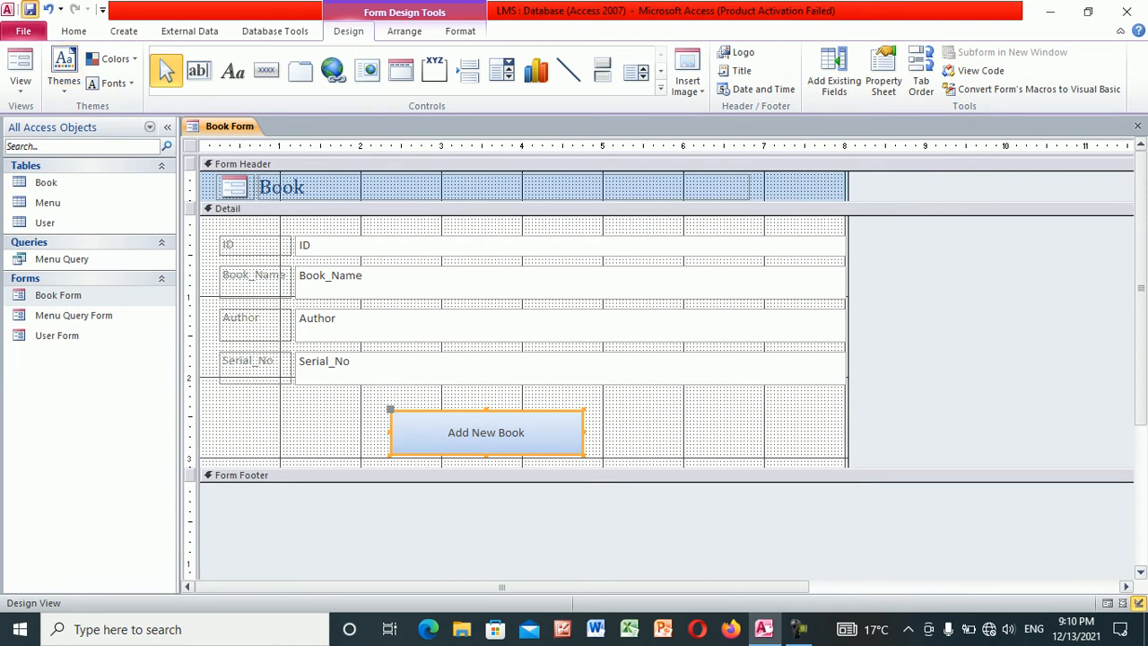
click(1138, 125)
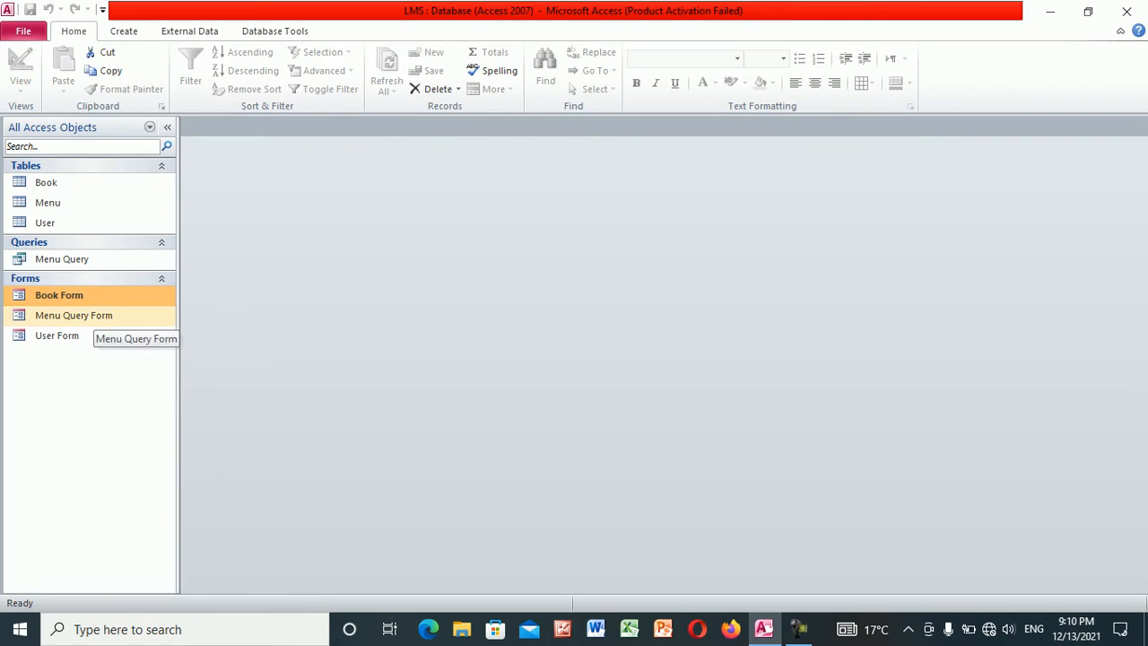
Open User Form in Design View and extend its Detail section to about 2.4 inches tall
click(54, 335)
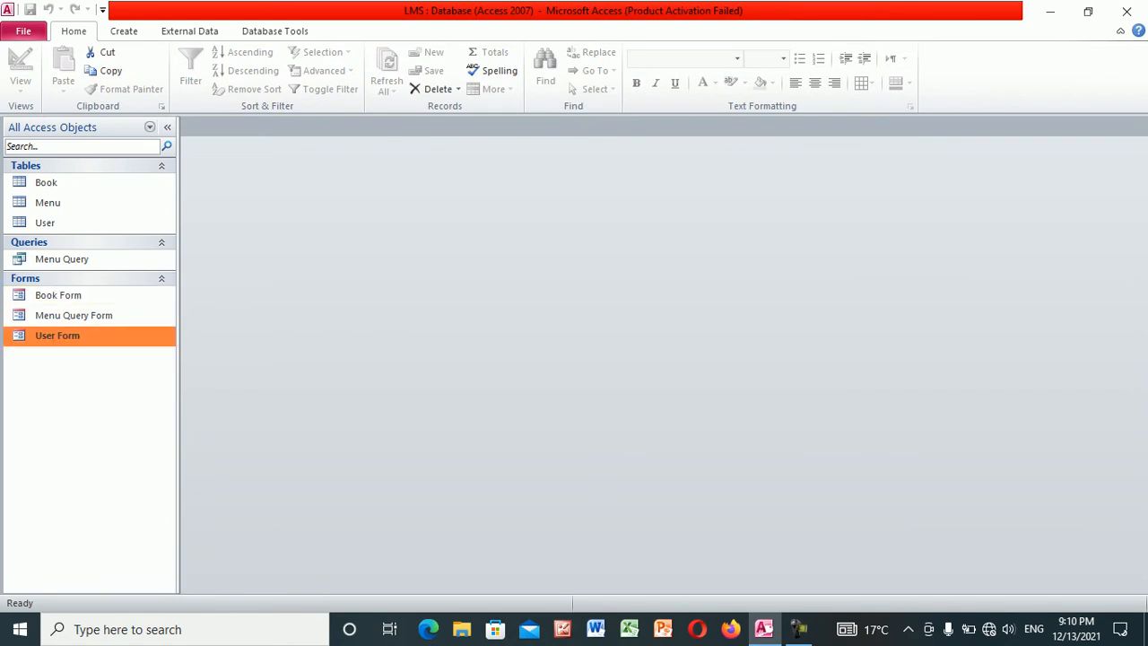
right_click(58, 336)
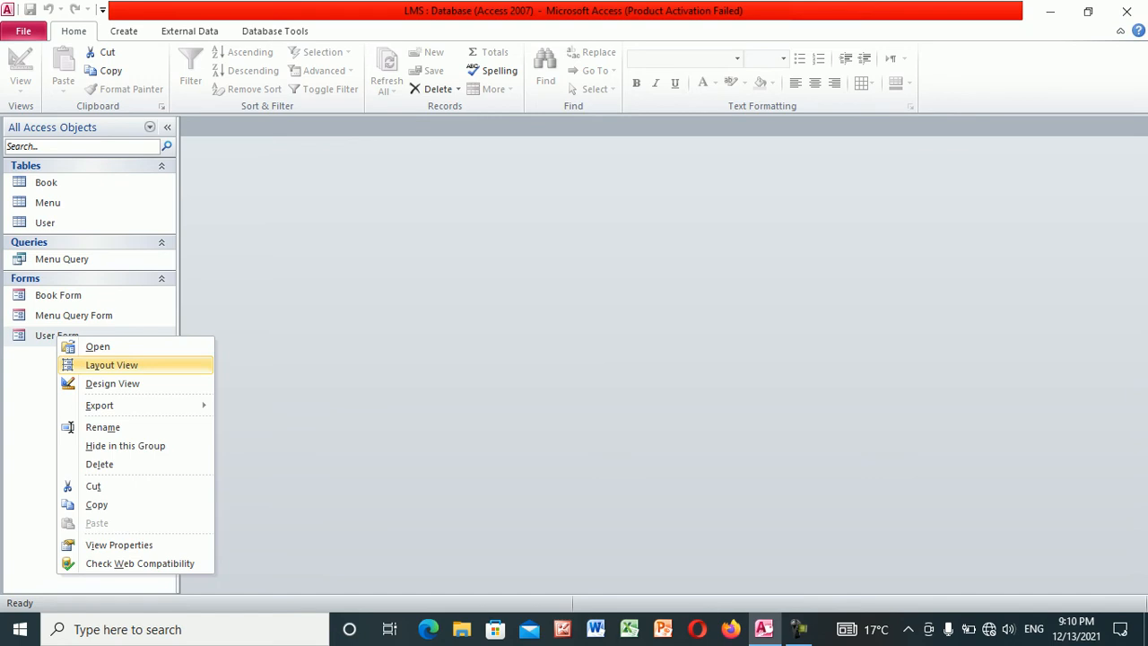
click(113, 383)
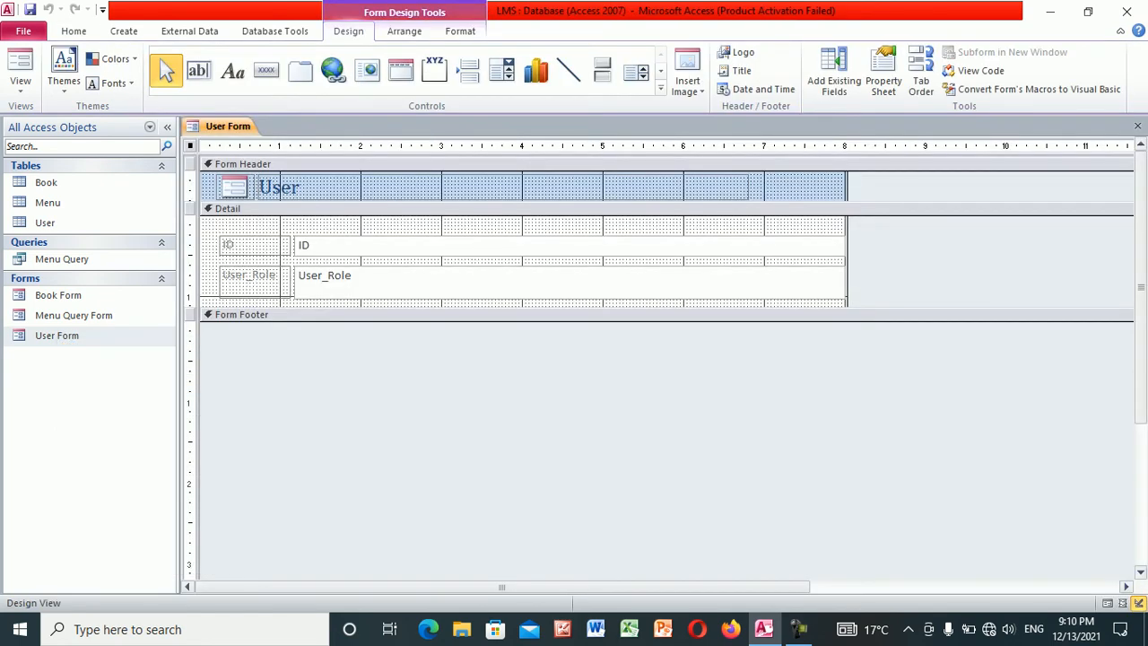
drag(520, 311, 521, 409)
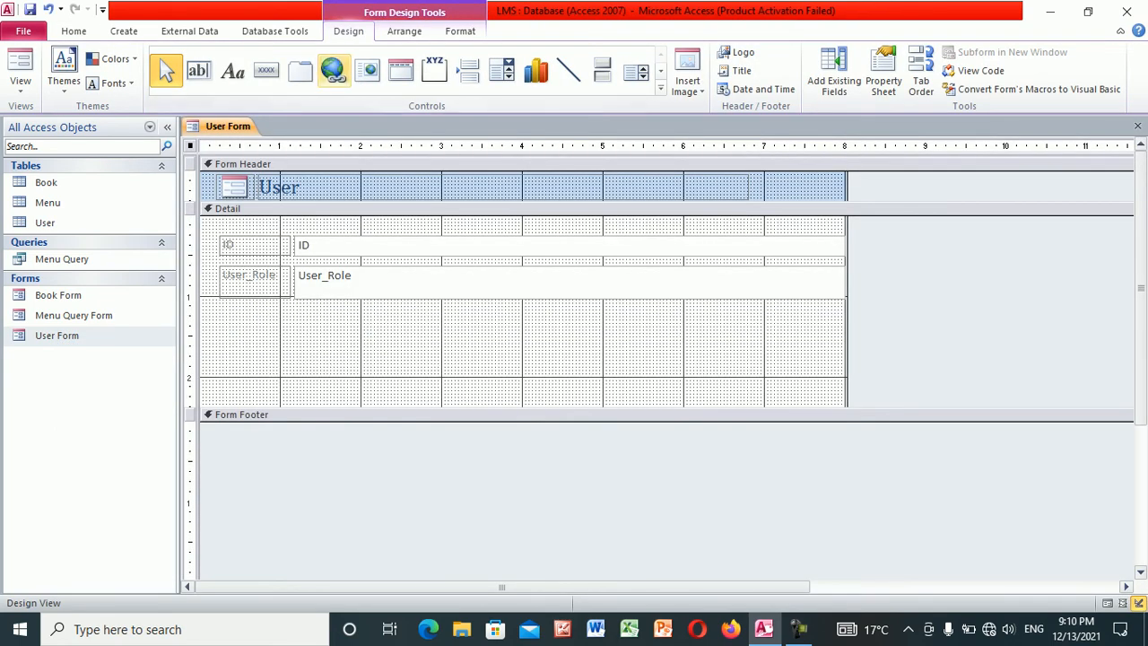
Draw a command button below the User_Role field and assign it the Add New Record action from Record Operations
click(266, 70)
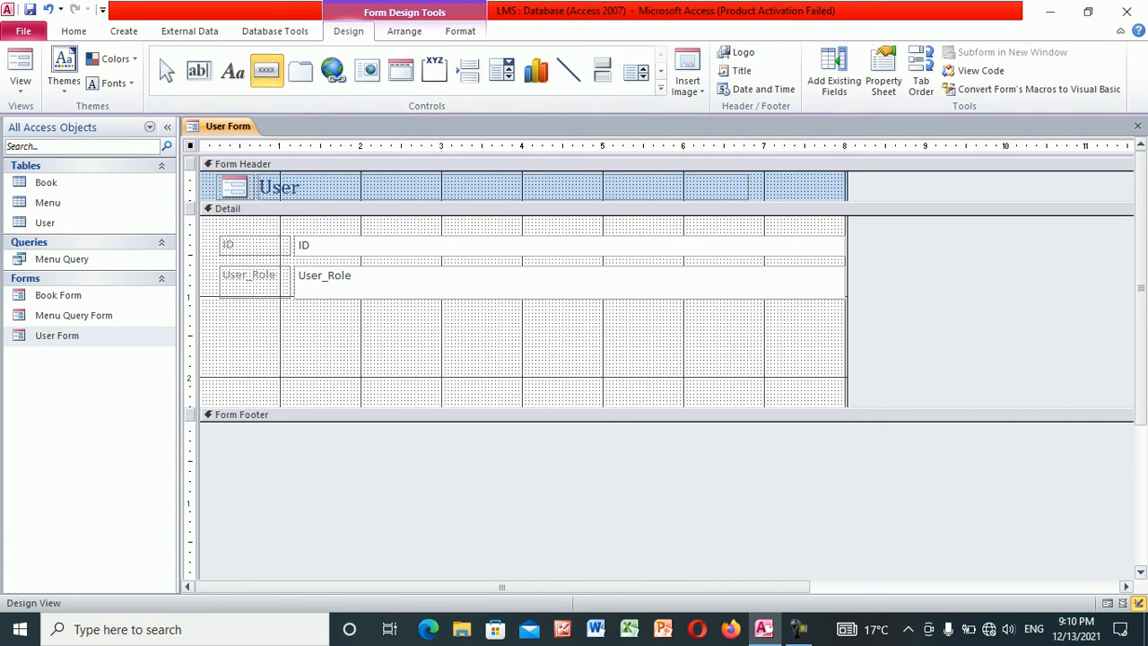
drag(410, 332, 610, 388)
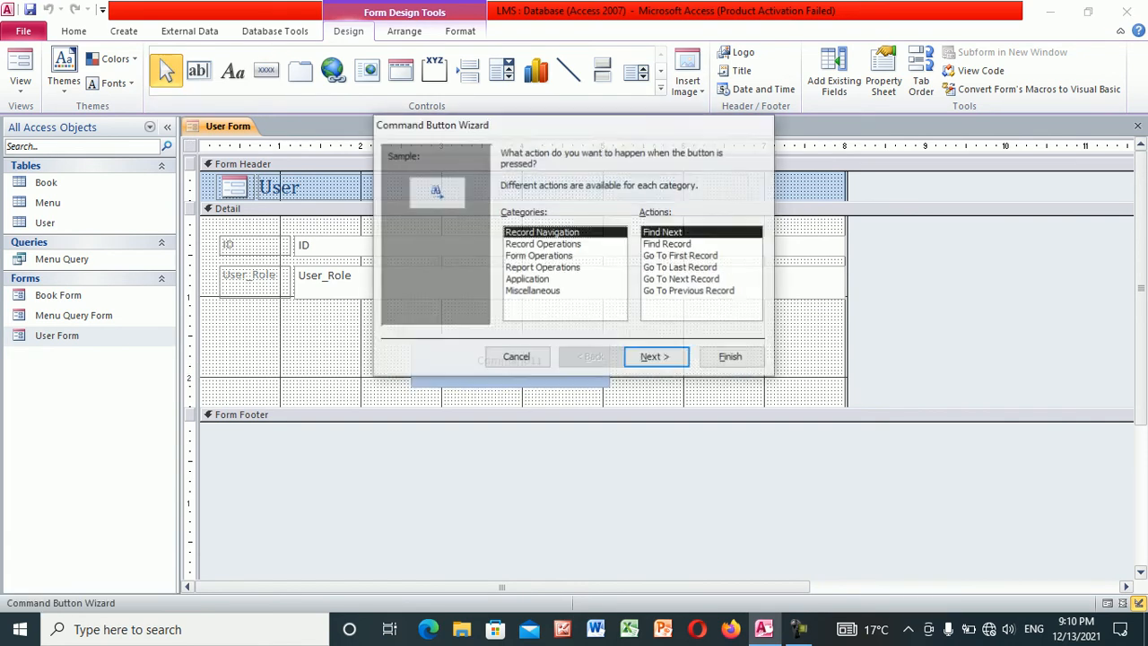
click(542, 244)
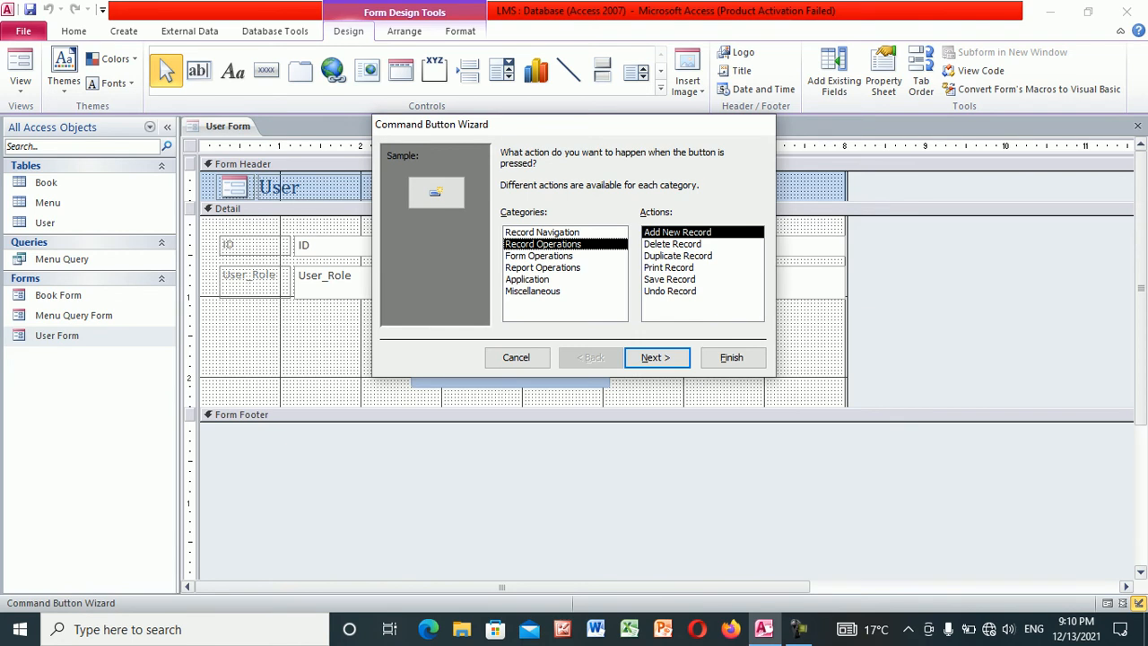
key(Return)
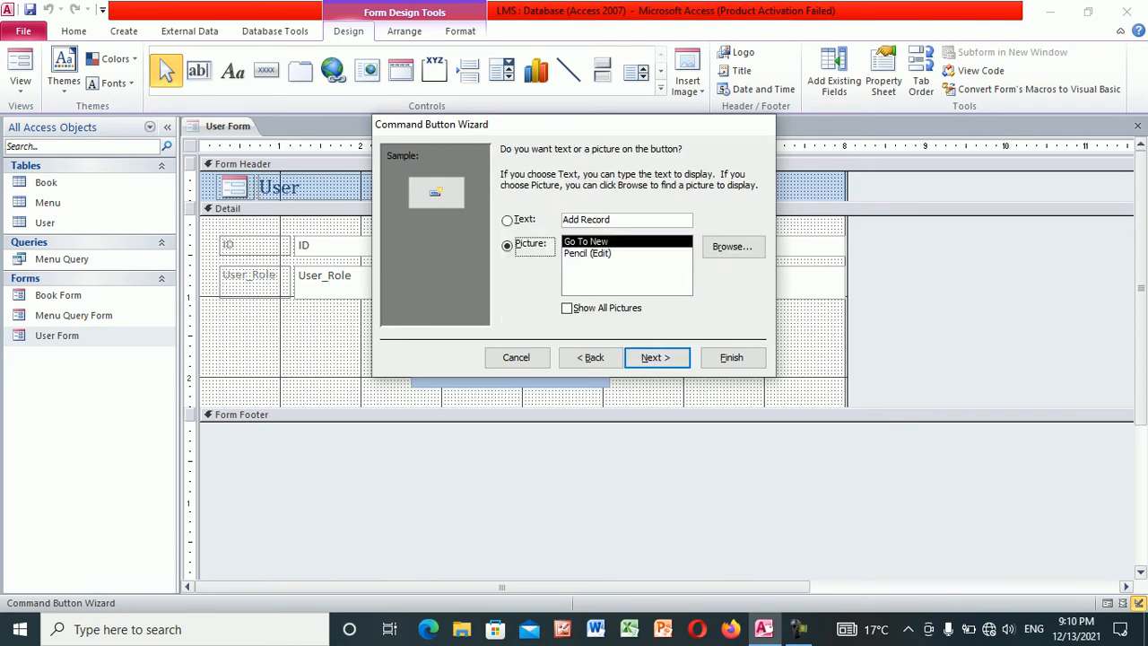
Label the command button with the text Add User Type instead of a picture, and finish the button wizard
click(507, 219)
key(BackSpace)
key(BackSpace)
key(BackSpace)
key(BackSpace)
key(BackSpace)
key(BackSpace)
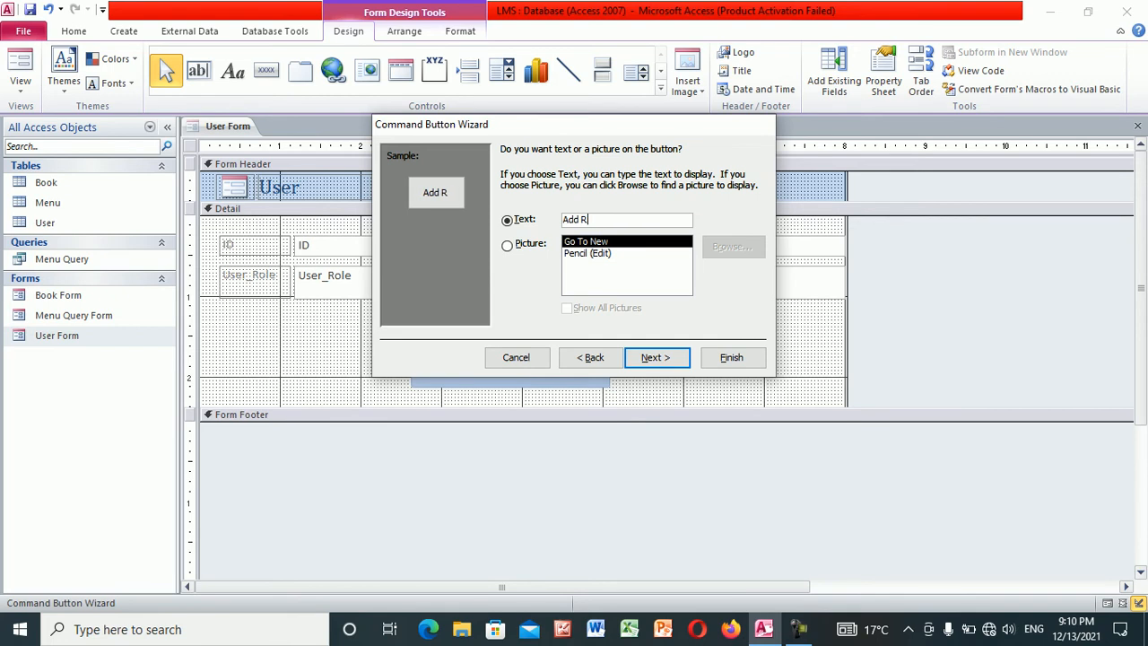
text(New User)
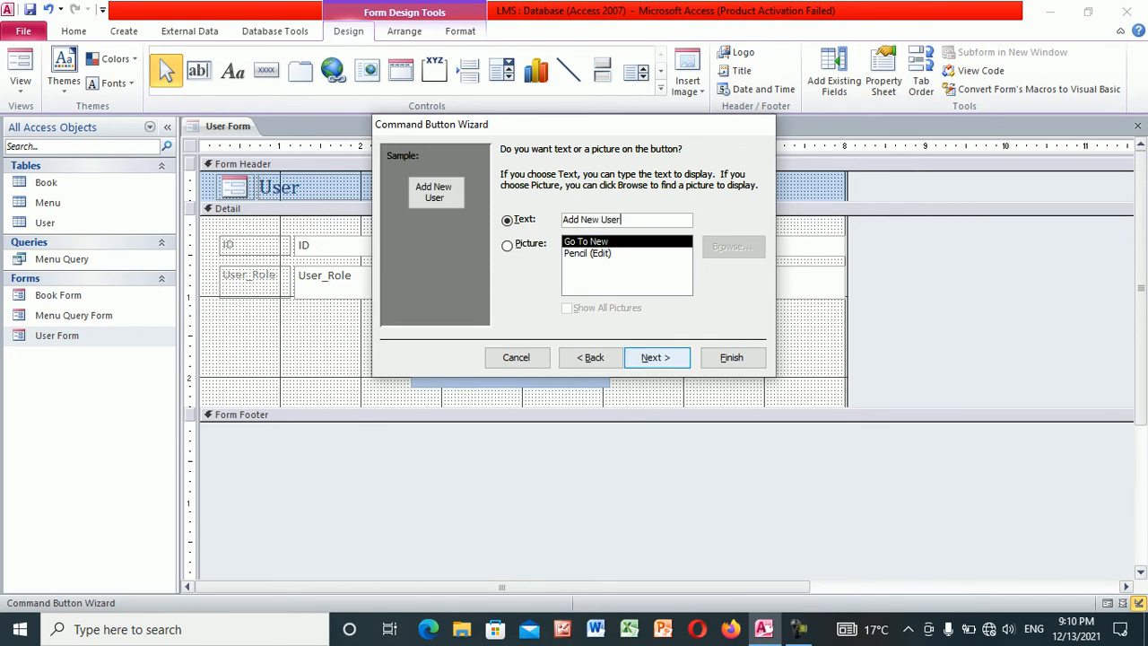
key(BackSpace)
key(BackSpace)
key(BackSpace)
key(BackSpace)
key(BackSpace)
key(BackSpace)
key(BackSpace)
key(BackSpace)
key(BackSpace)
key(BackSpace)
key(BackSpace)
text(dd User Type)
key(Return)
click(731, 357)
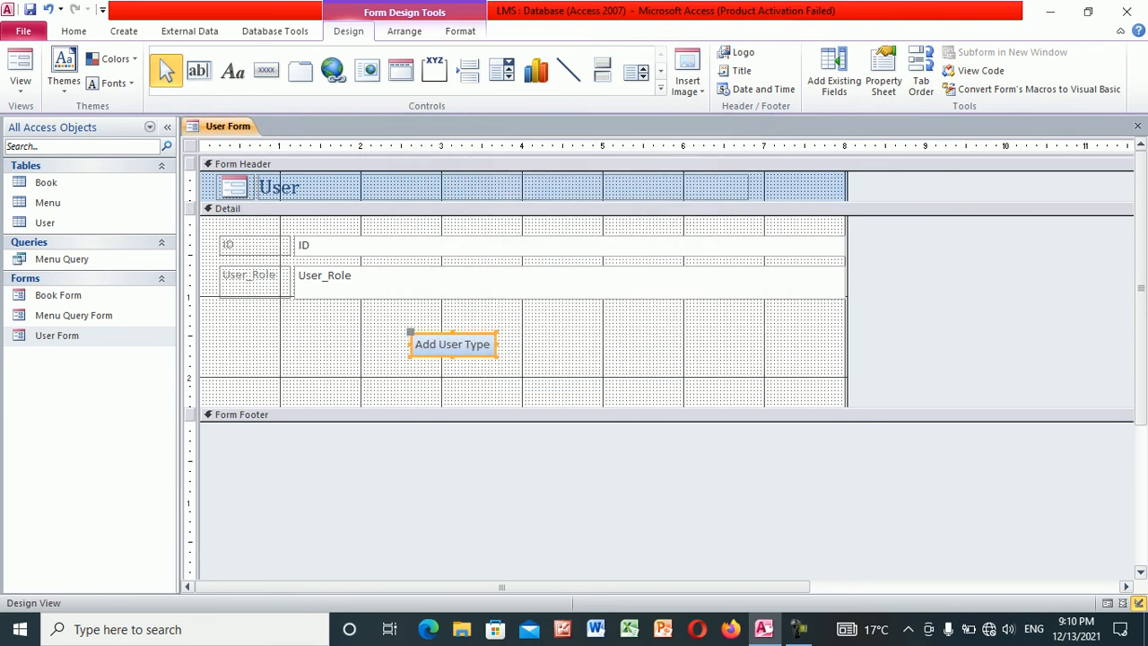
Enlarge the Add User Type button to about 2.0 by 0.7 inches, and close User Form
drag(497, 356, 575, 387)
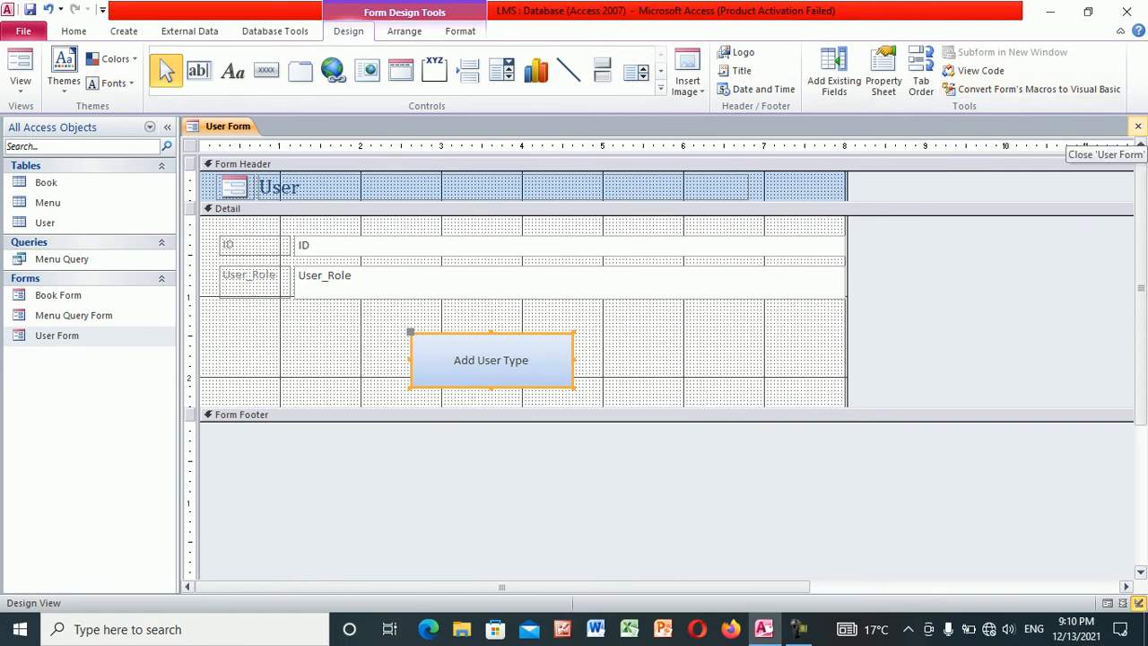
click(1138, 127)
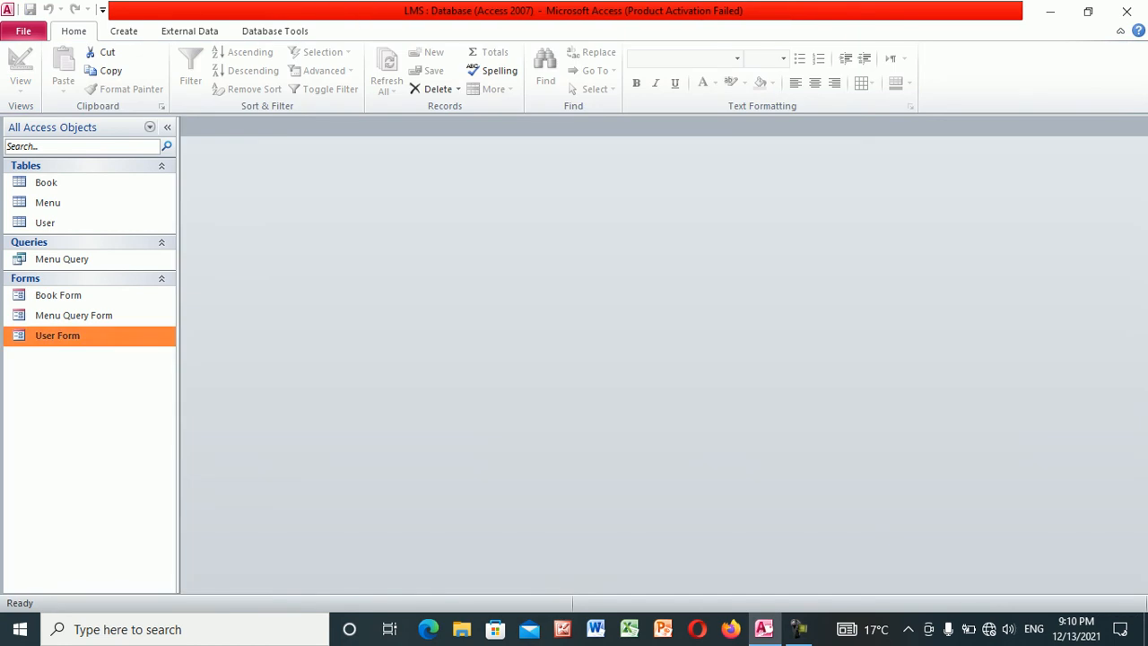
Open Menu Query Form in Design View and extend its Detail section to about 4.4 inches tall
right_click(68, 315)
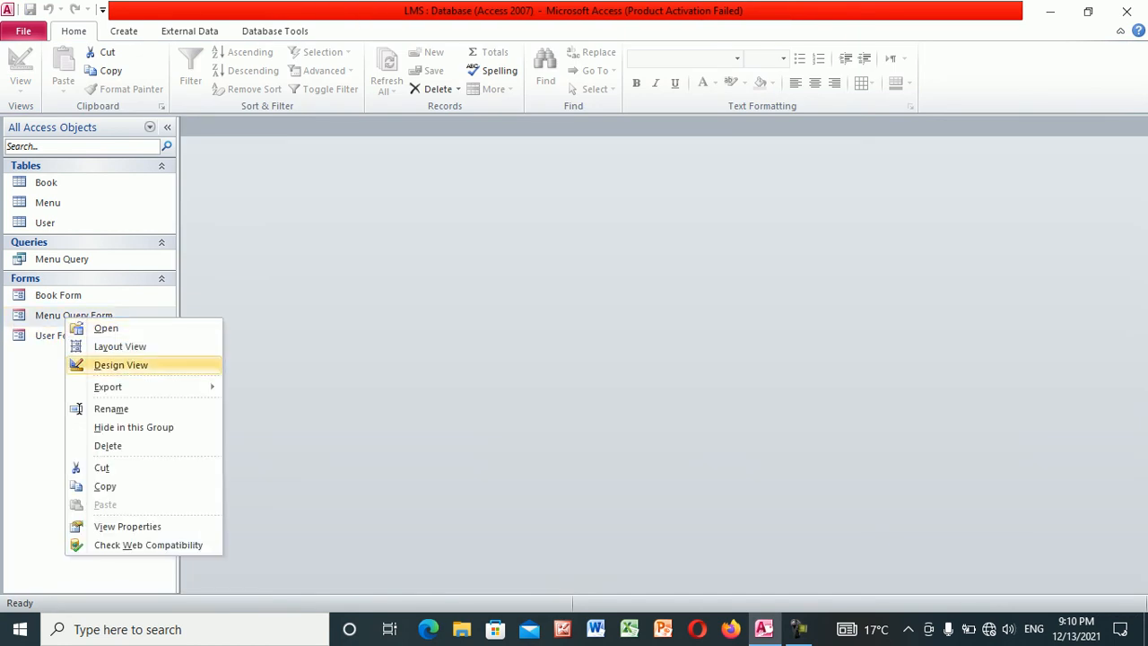
right_click(61, 318)
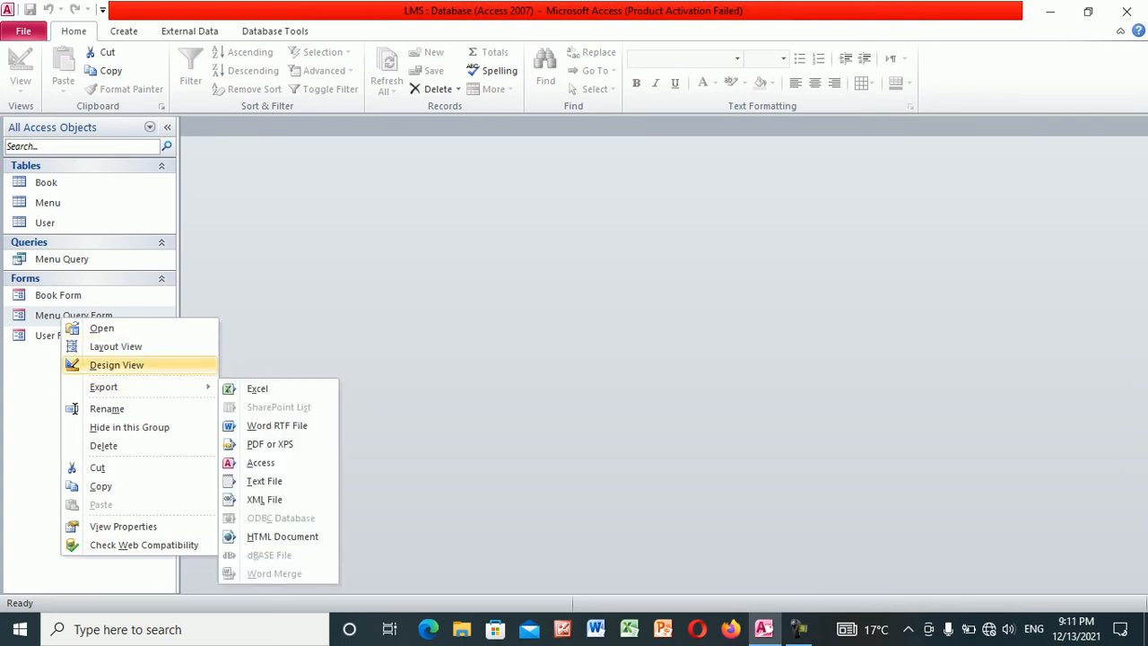
click(117, 365)
drag(537, 472, 536, 573)
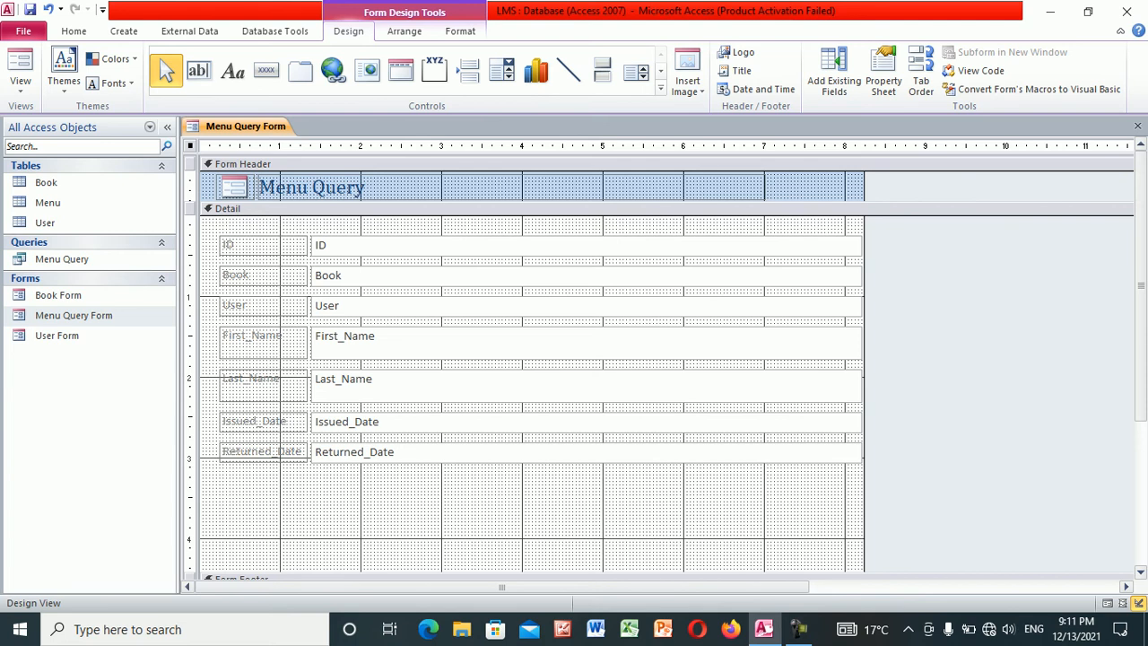
scroll(538, 359, down, 3)
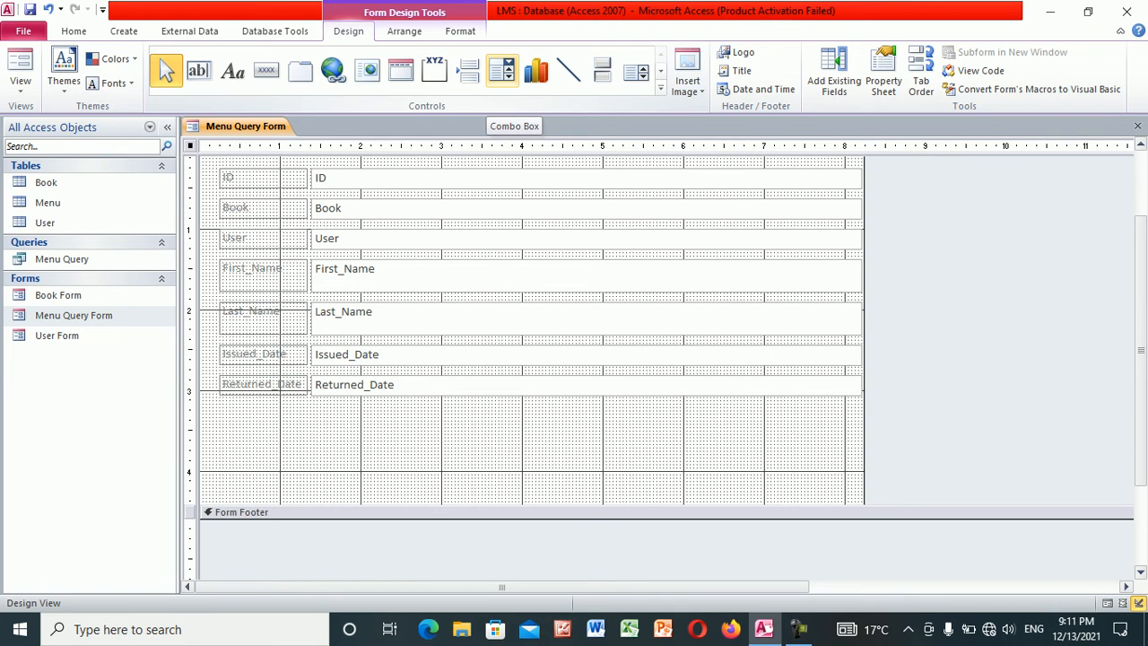
click(502, 72)
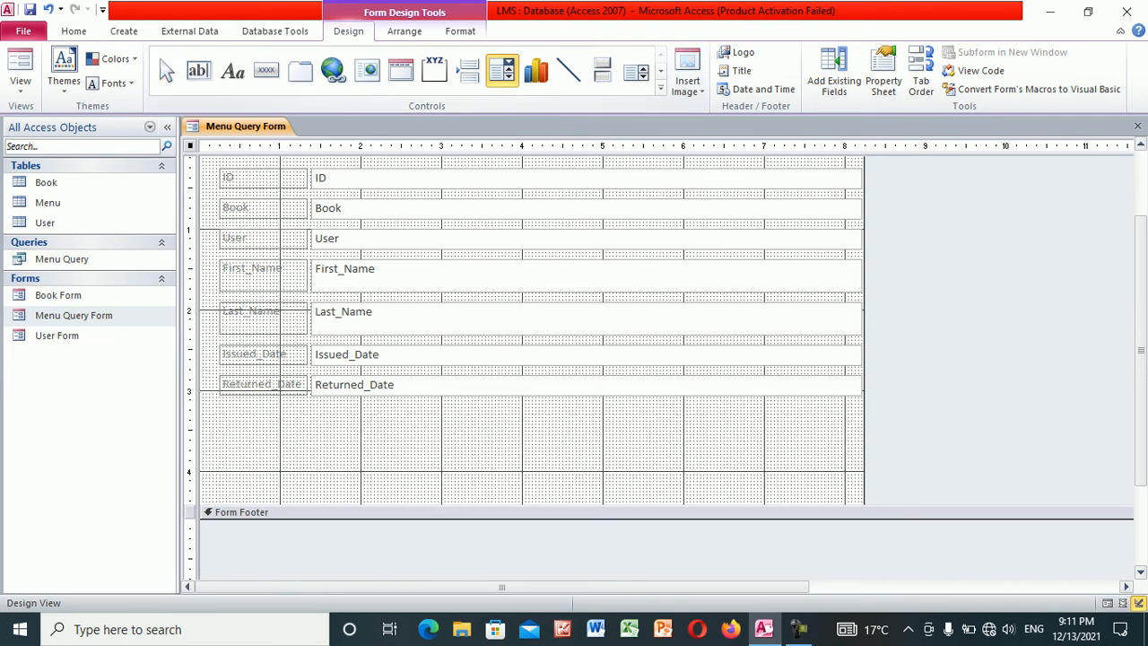
mouse_move(319, 405)
mouse_down()
mouse_move(405, 443)
mouse_move(705, 454)
mouse_up()
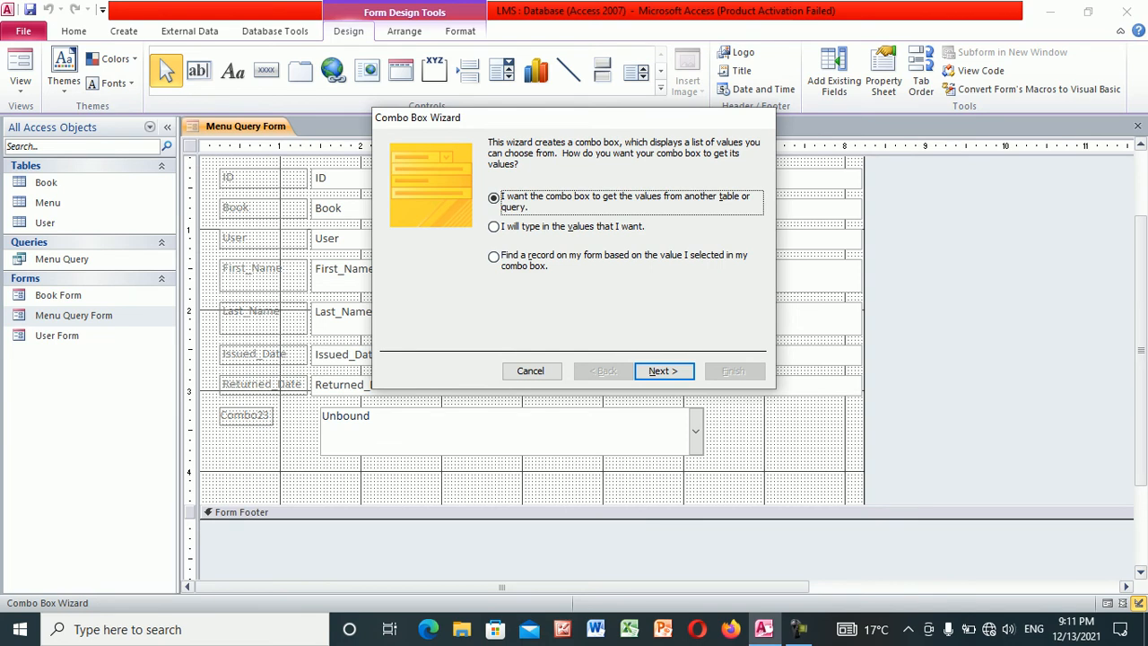
click(530, 371)
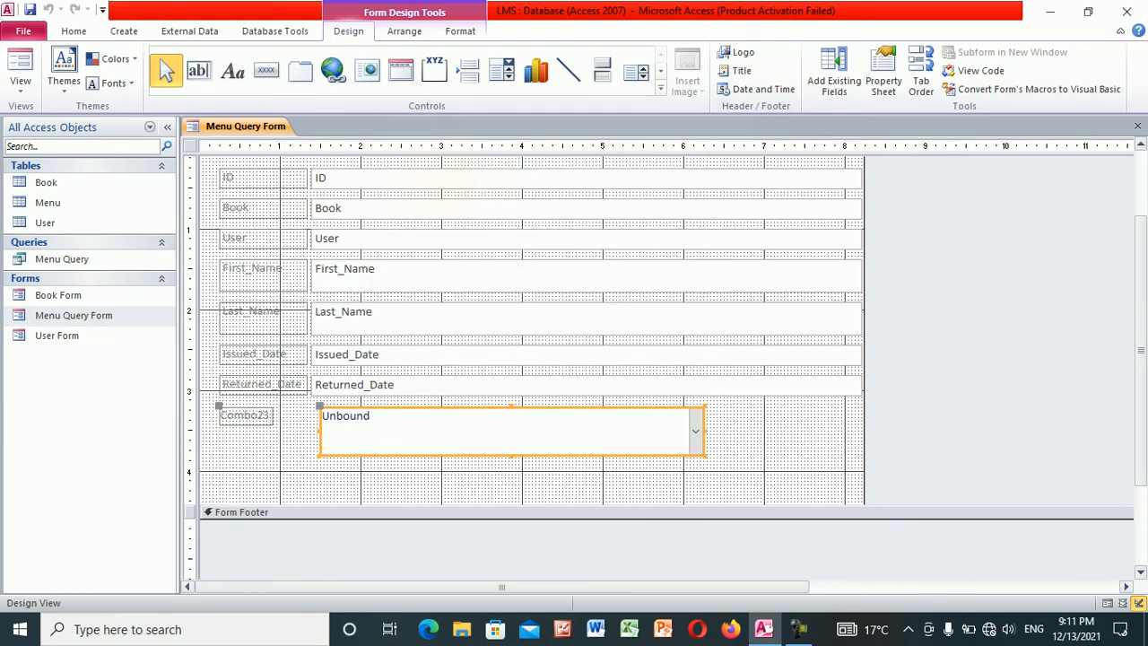
key(Delete)
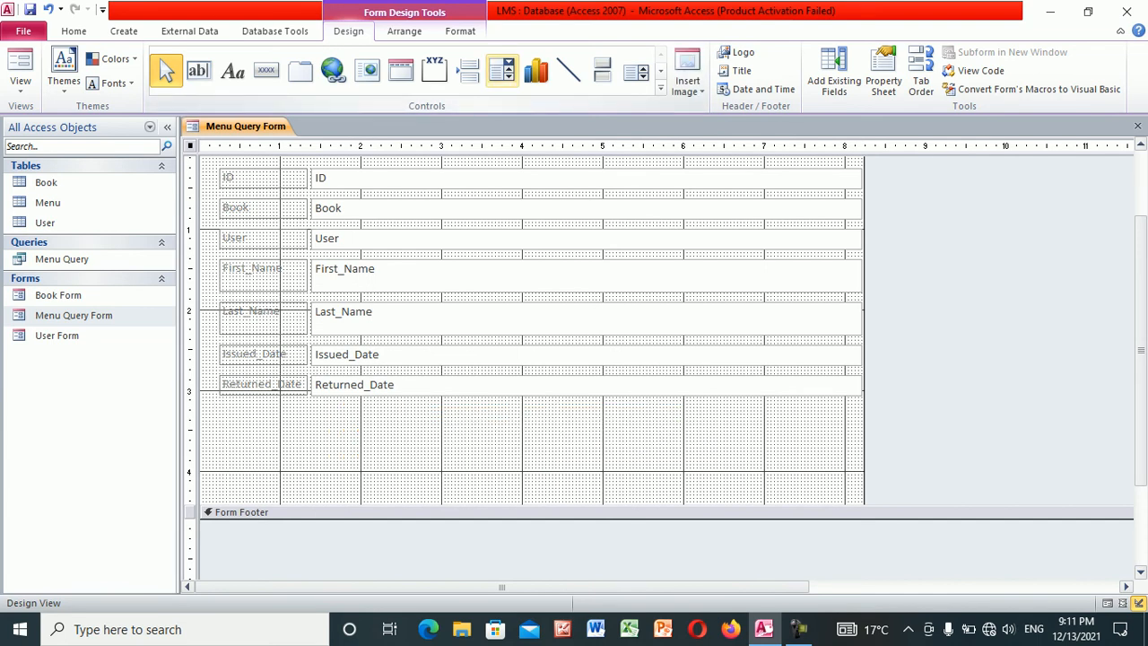
Draw a combo box about 5.5 by 0.6 inches below the Returned_Date field, taking its values from the Book table
click(504, 74)
drag(314, 410, 768, 458)
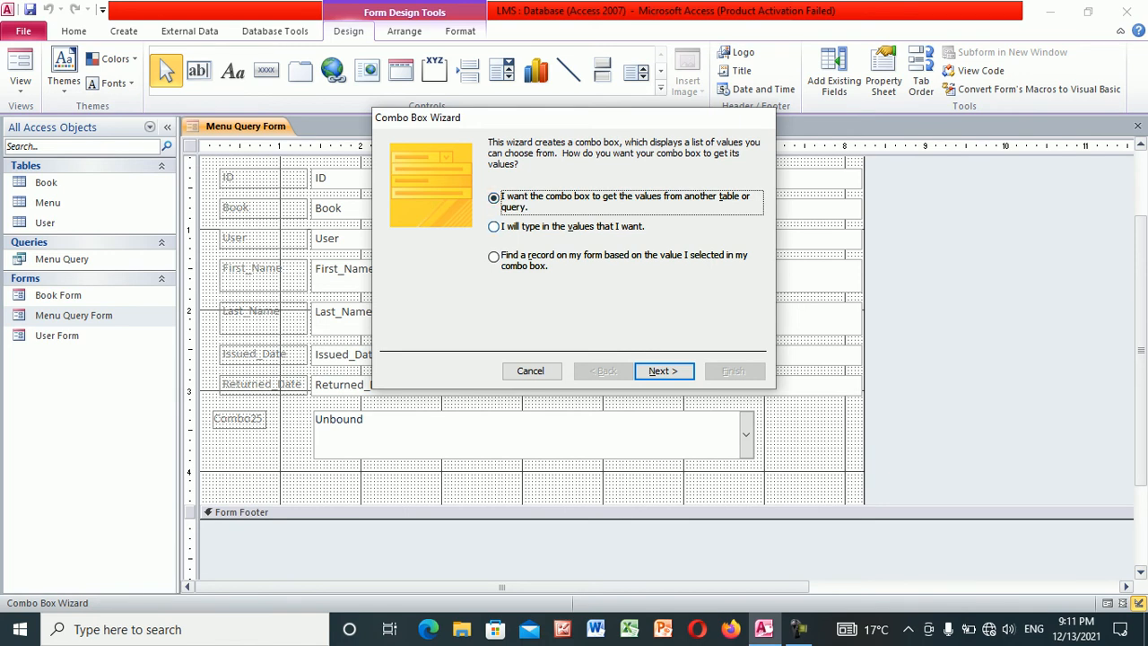
click(664, 370)
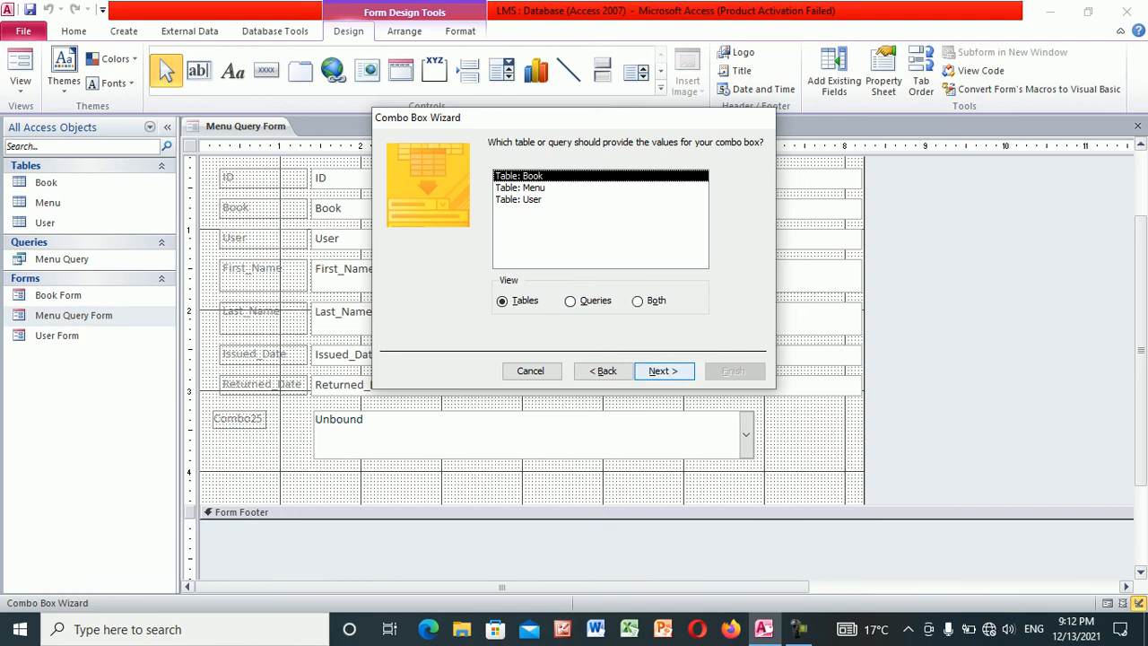
click(664, 371)
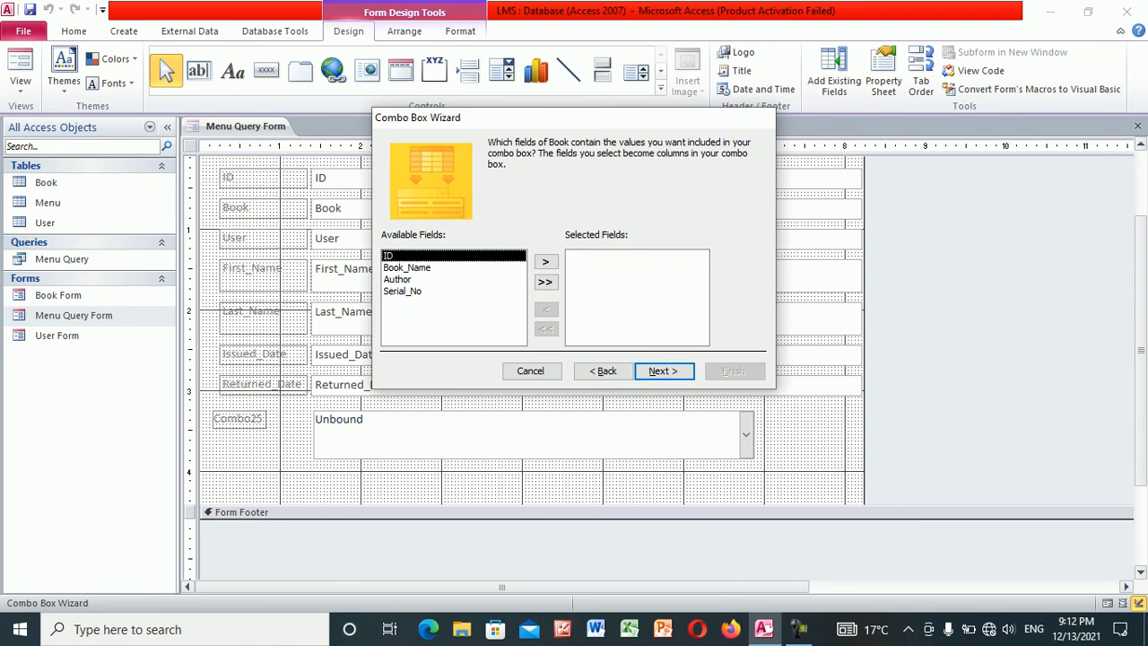
Include the Book_Name field in the combo box and sort it by Book_Name ascending, keeping the default column layout
click(407, 268)
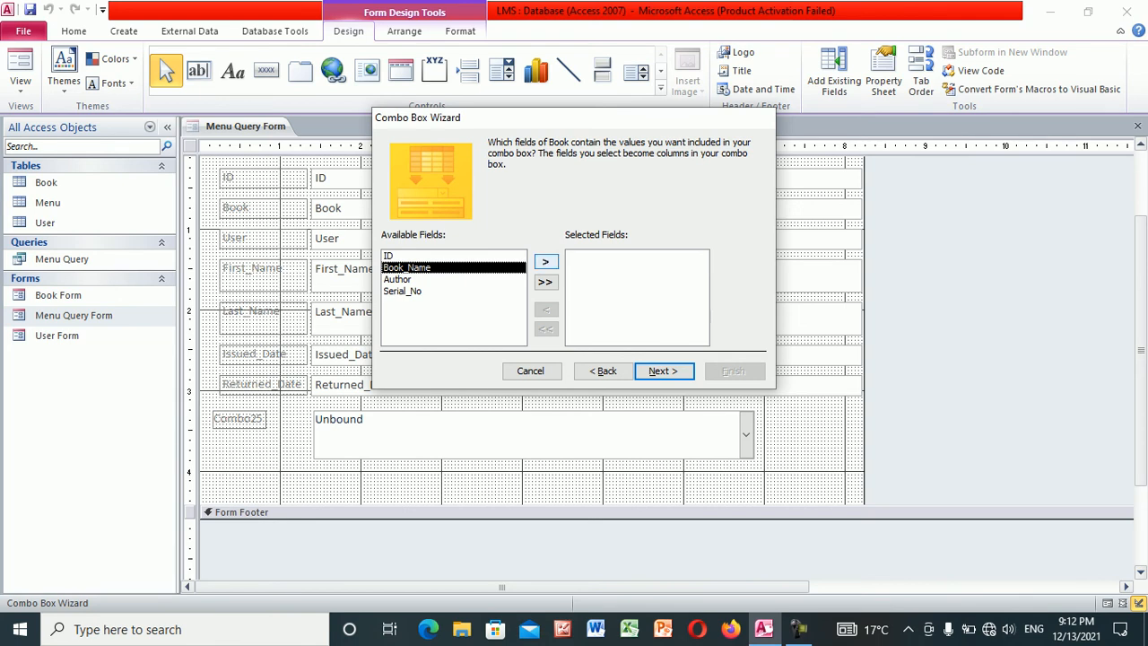
click(546, 261)
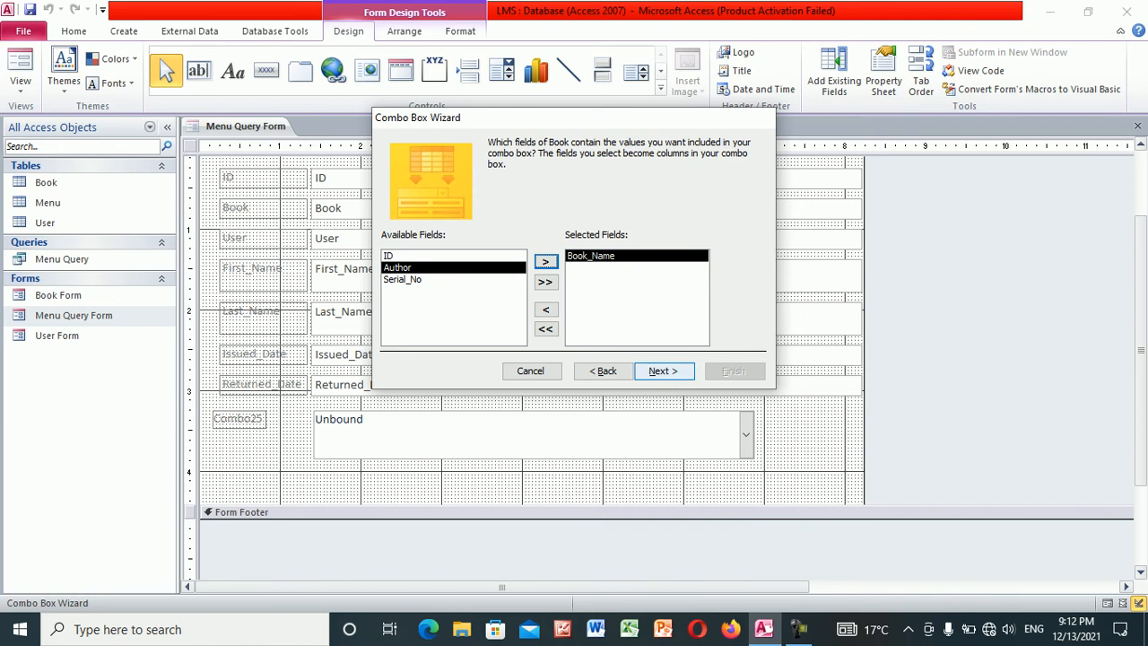
click(664, 371)
click(520, 198)
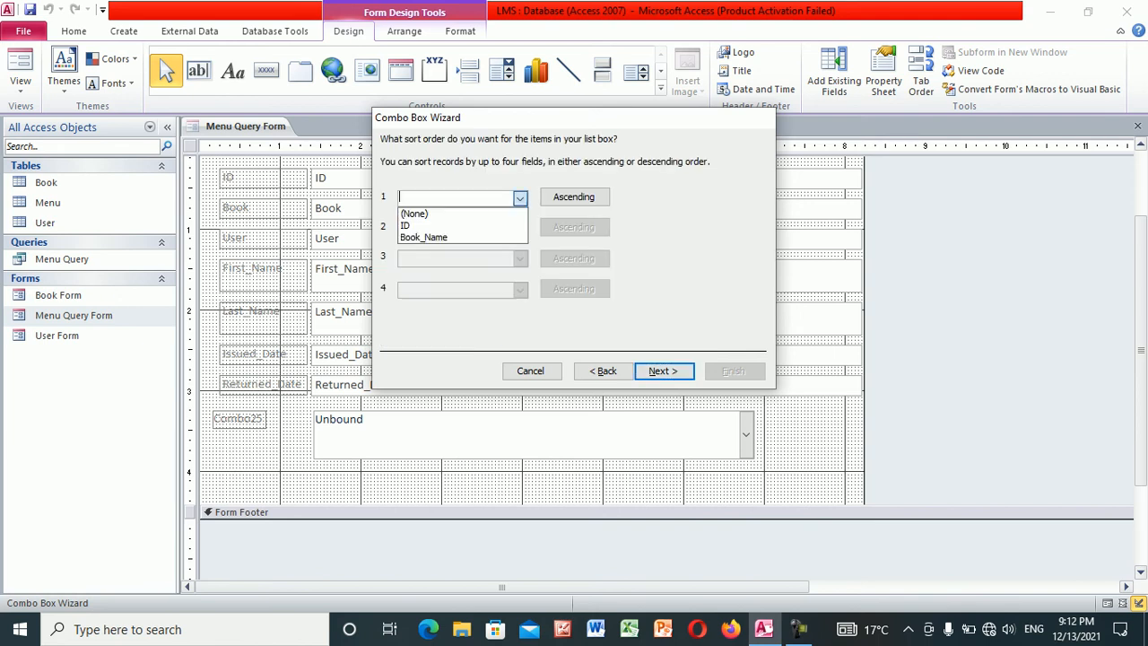
click(417, 237)
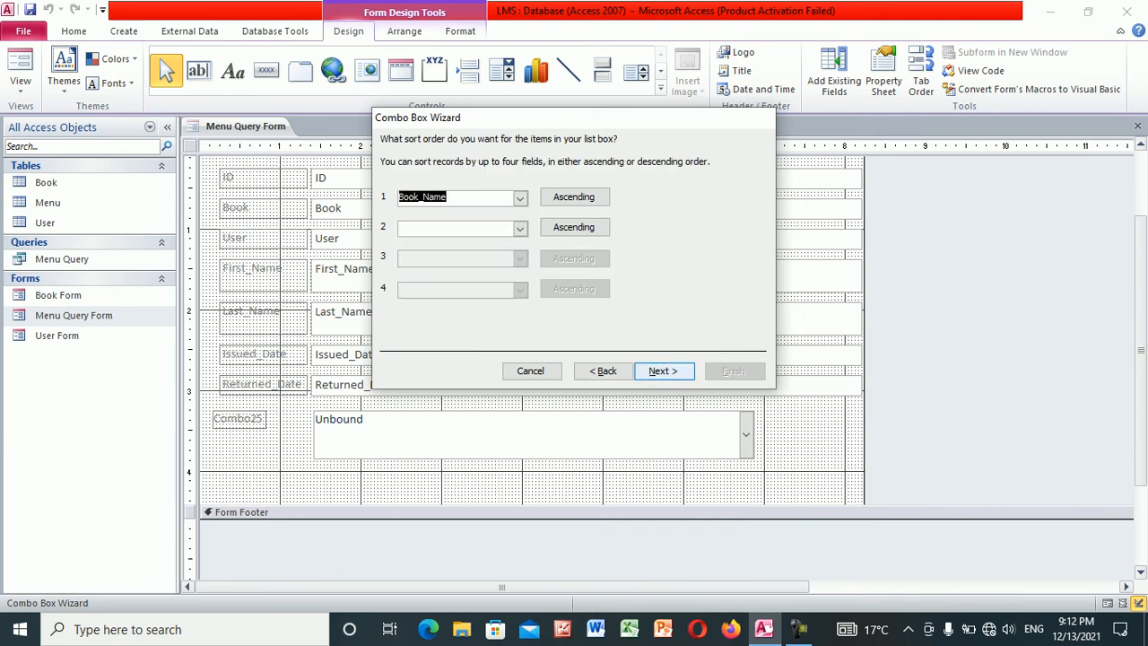
click(664, 370)
click(664, 370)
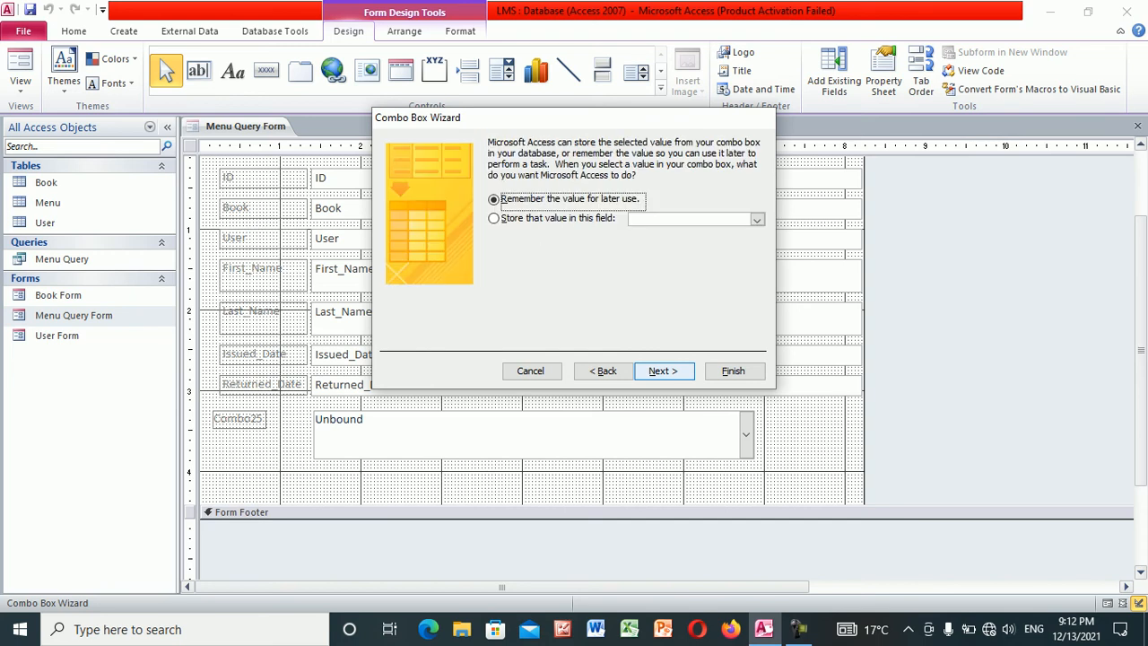
Store the combo box's selected value in the Book field and finish the wizard with the default label
click(757, 220)
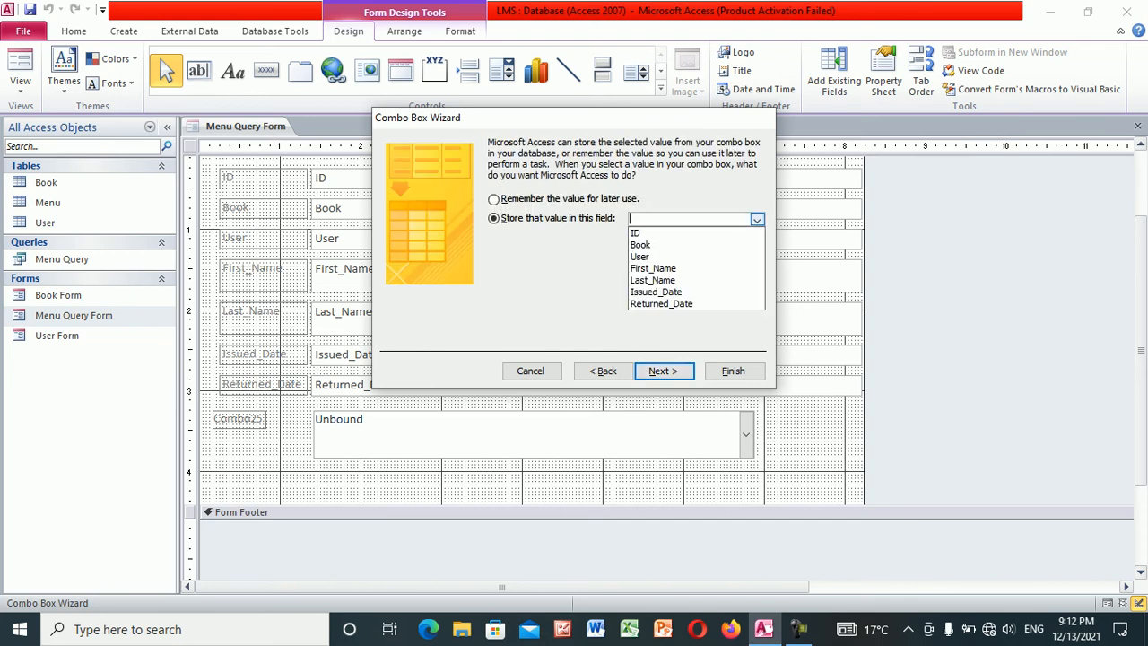
click(640, 244)
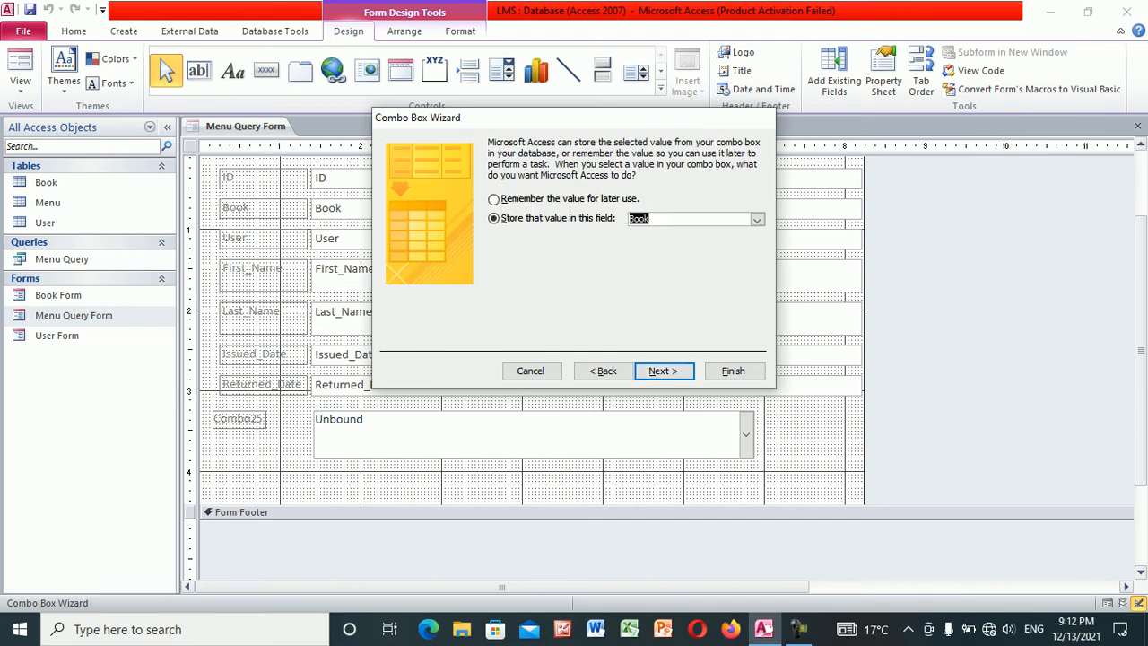
click(664, 371)
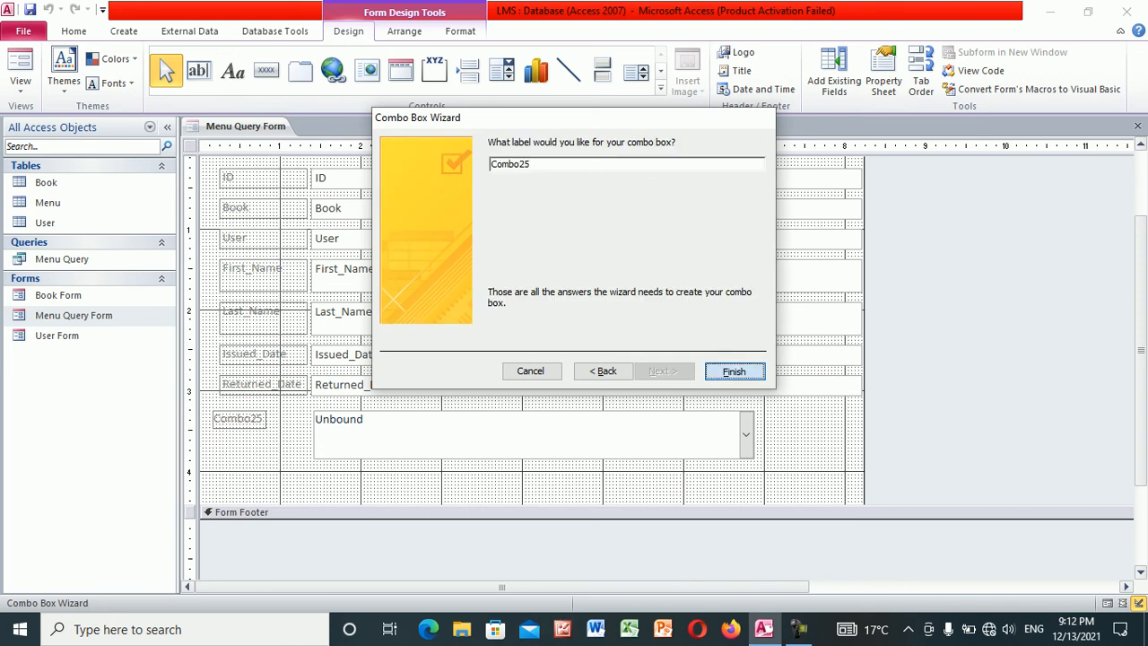
click(733, 370)
Change the combo box's label to Select Book and extend the Detail section to about 4.9 inches tall
click(260, 418)
click(264, 418)
key(BackSpace)
key(BackSpace)
key(BackSpace)
key(BackSpace)
key(BackSpace)
key(BackSpace)
key(BackSpace)
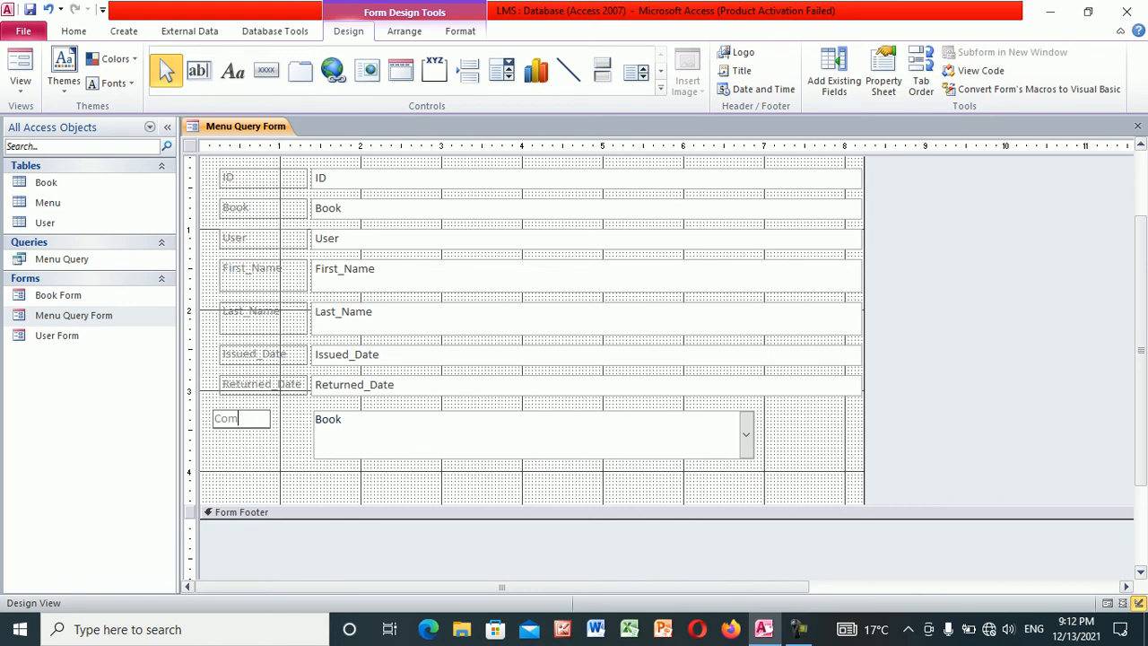
text(Select Book)
drag(865, 505, 865, 546)
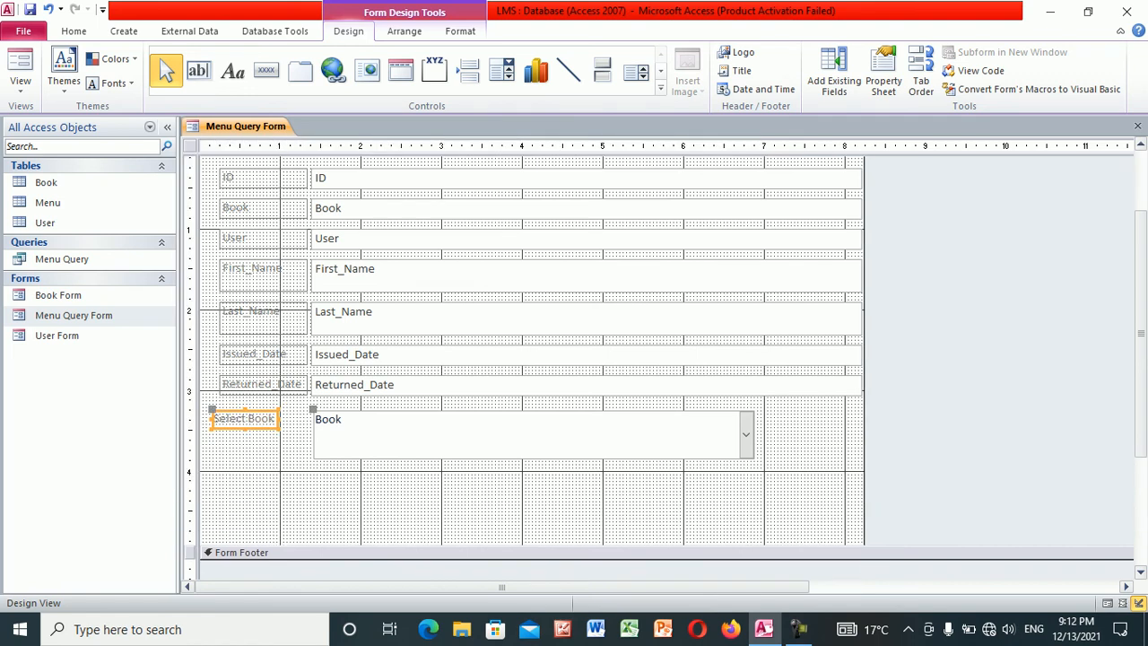
click(395, 506)
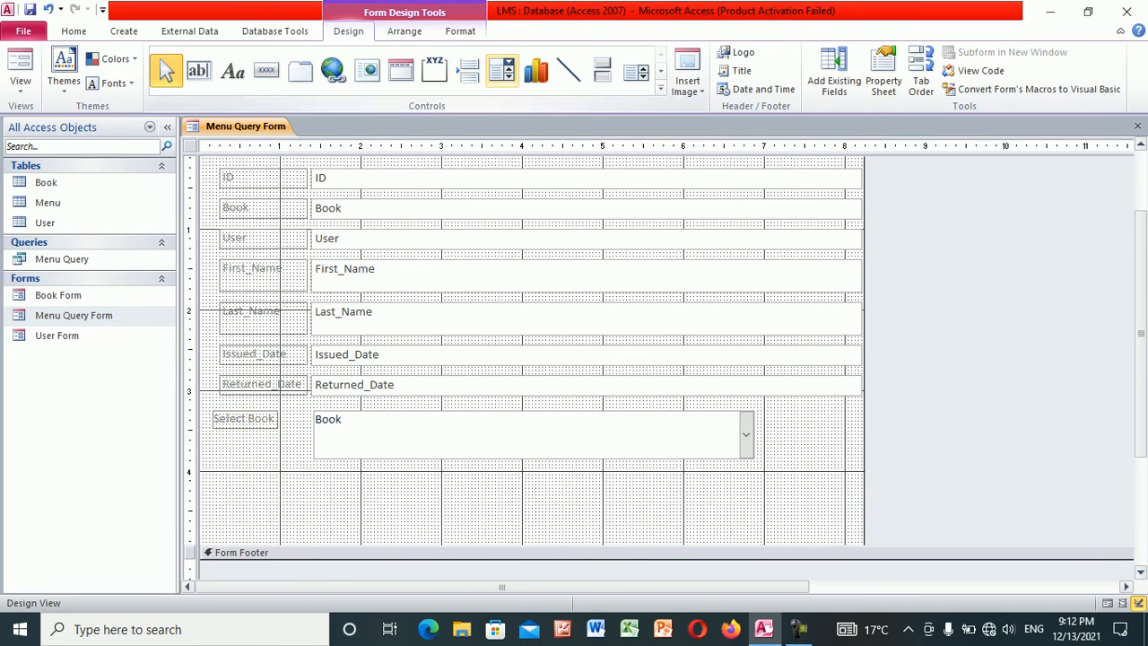
Draw a combo box about 5.4 by 0.6 inches below the Select Book combo box, taking its values from the Book table
click(502, 69)
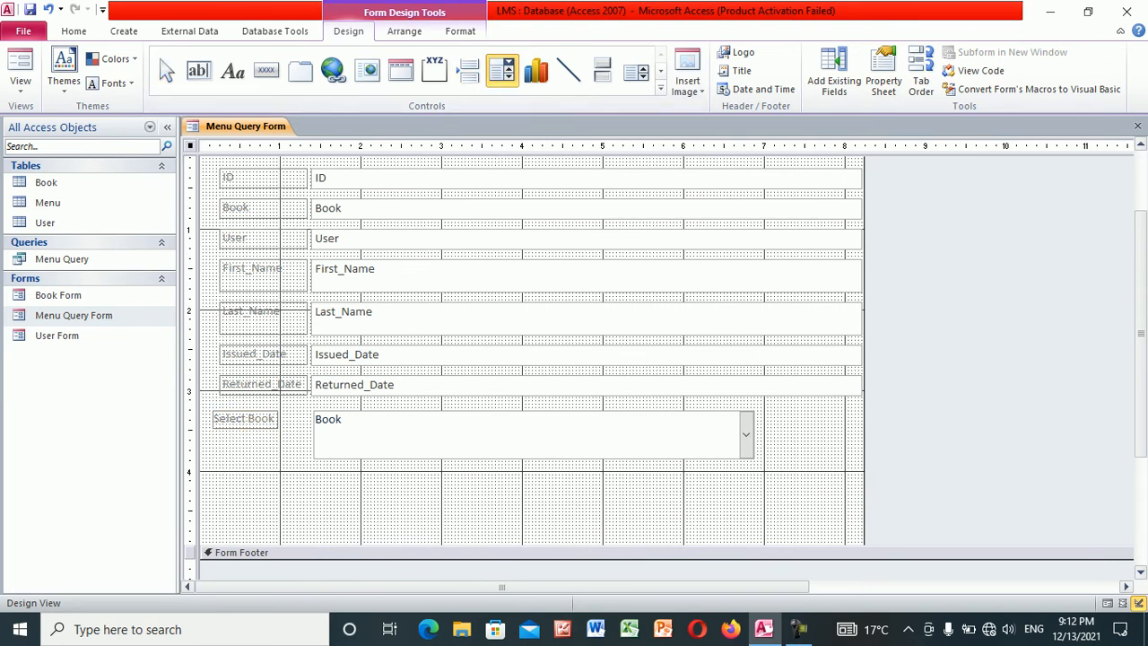
drag(314, 478, 751, 528)
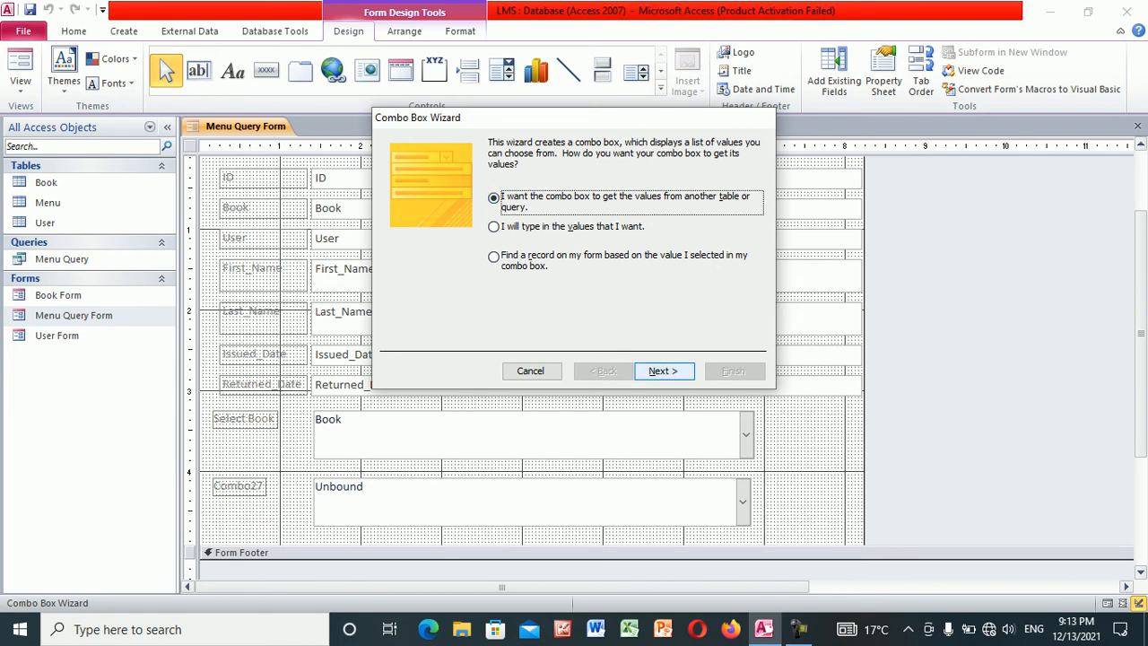
click(664, 371)
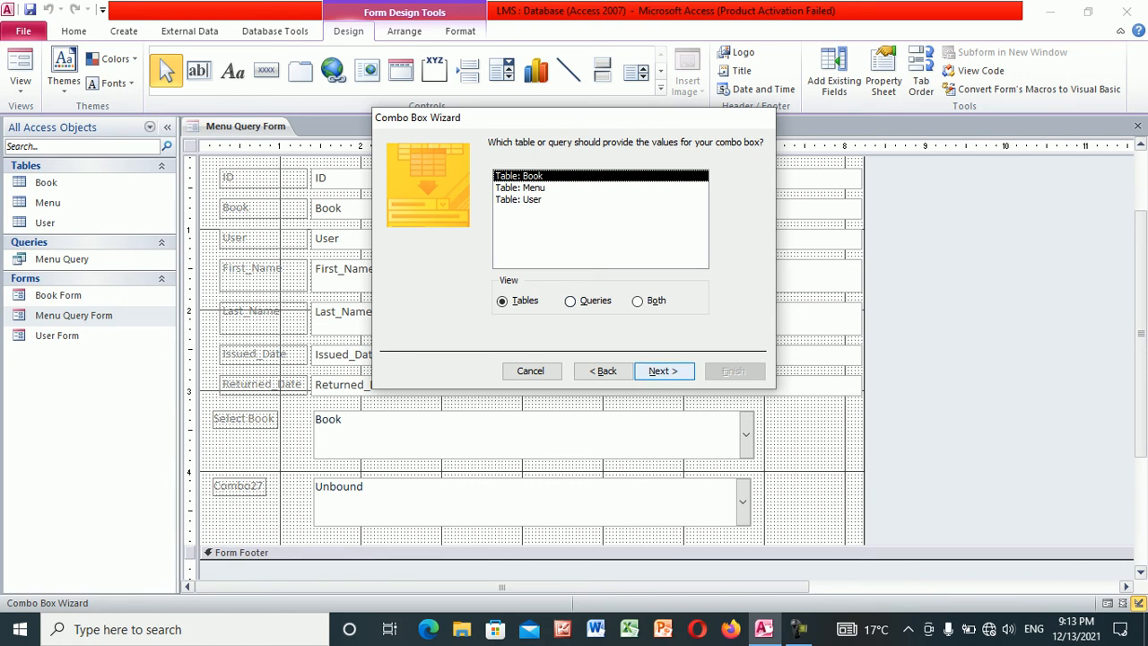
click(664, 370)
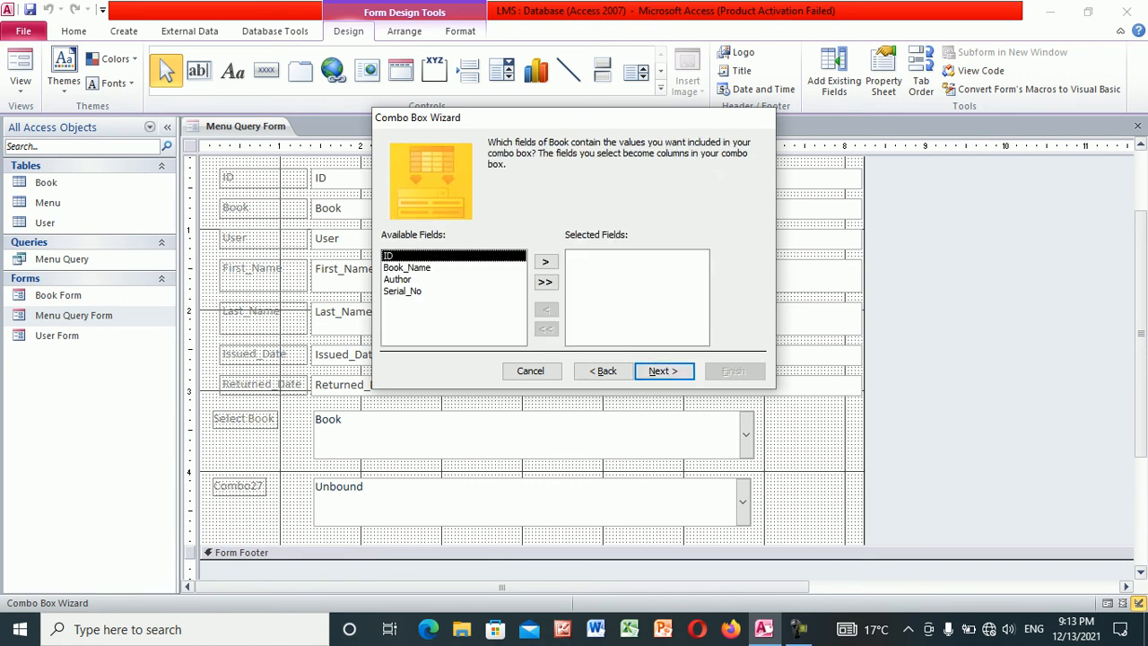
Include the Author field in the combo box and sort it by Author ascending, keeping the default column layout
click(398, 280)
click(544, 261)
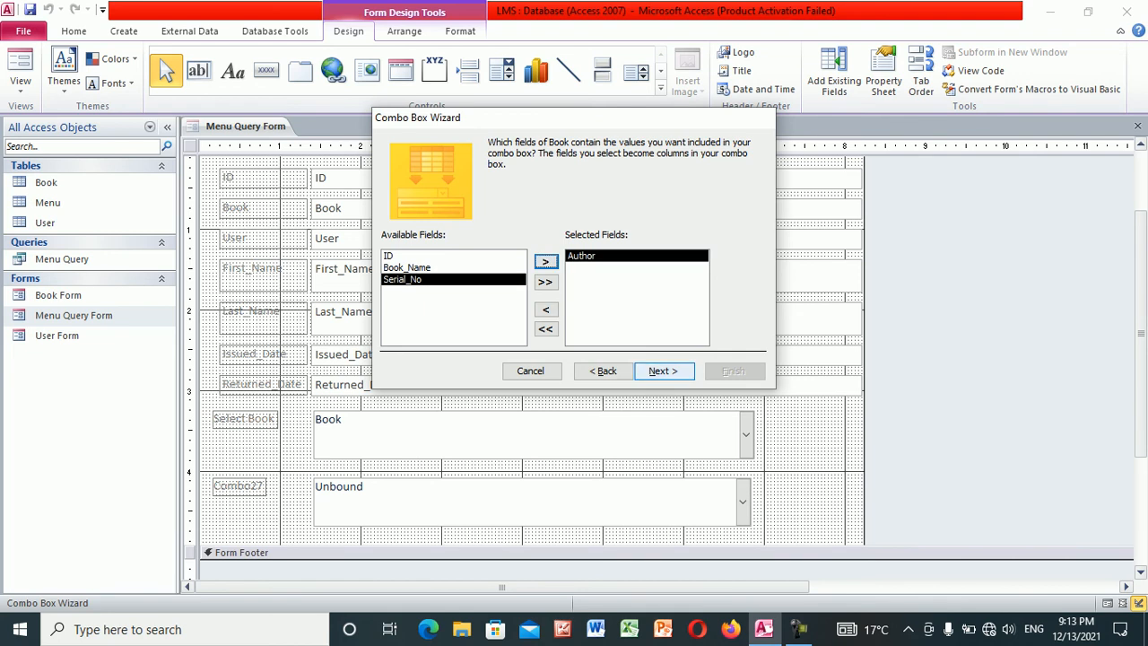
click(664, 370)
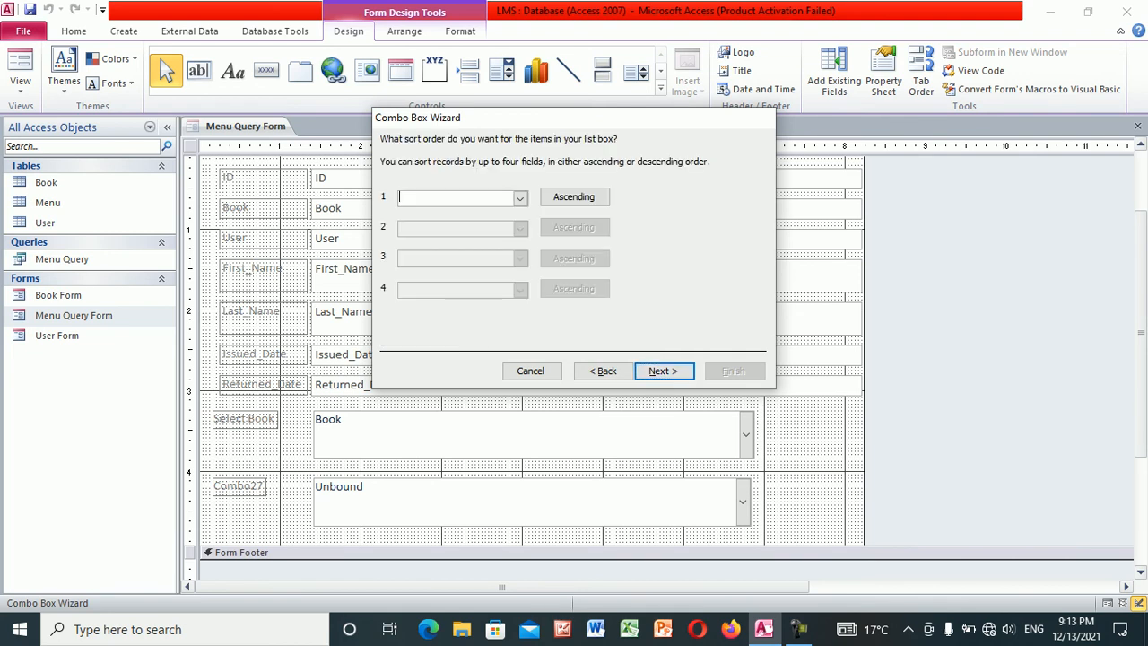
click(519, 197)
click(415, 237)
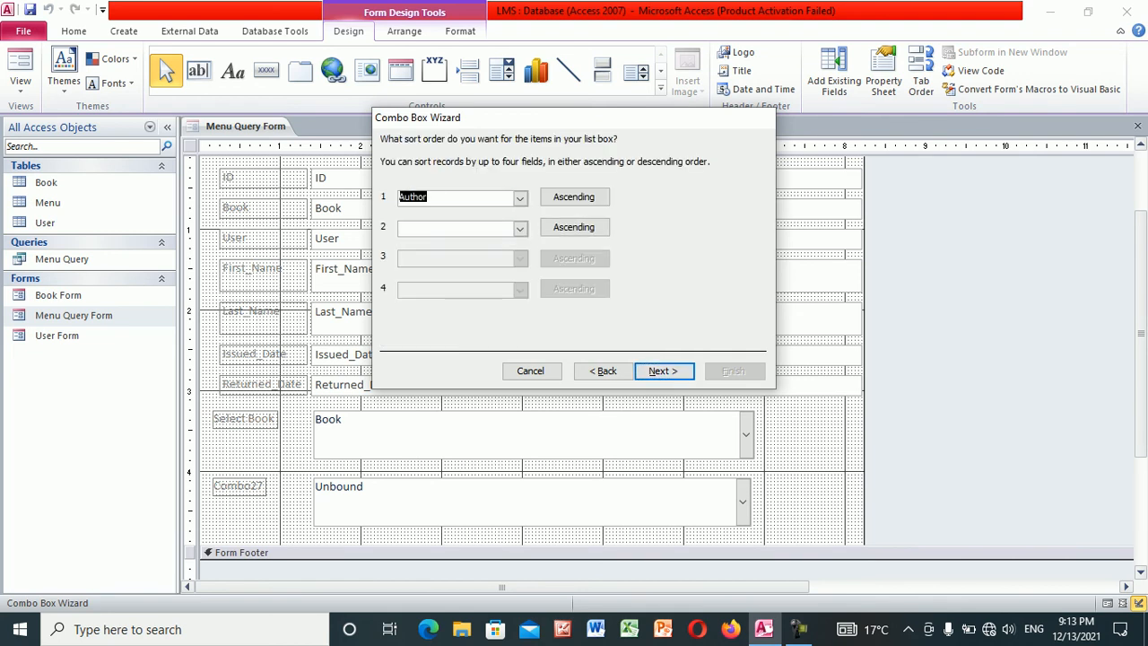
click(663, 370)
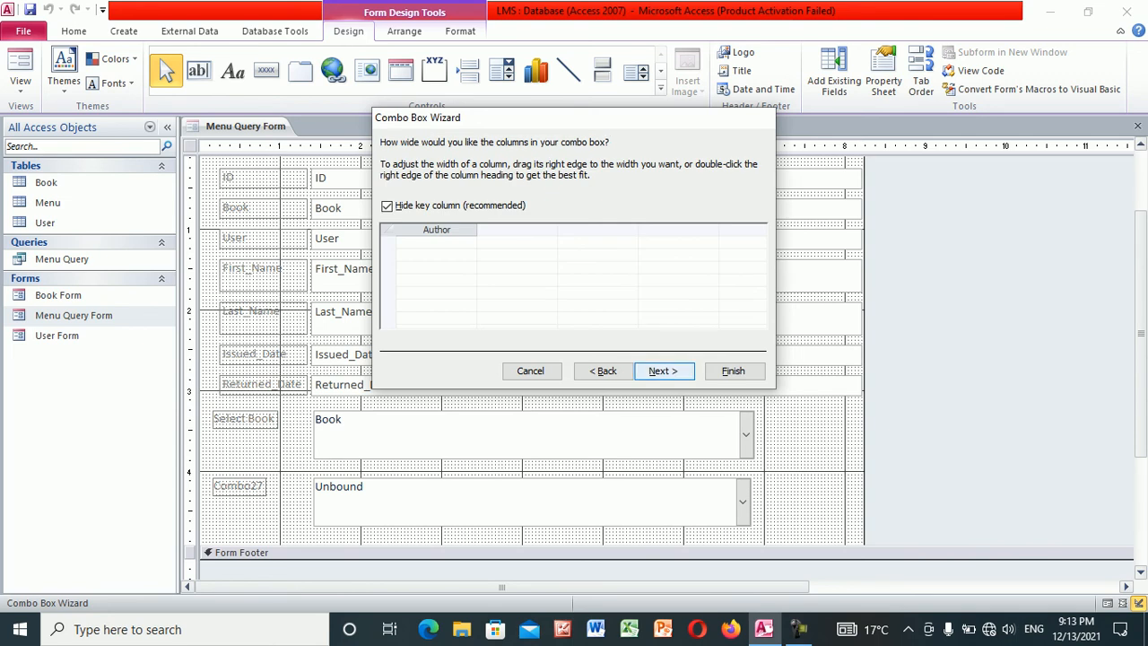
click(664, 370)
Store the author combo box's selected value in the Book field and finish the wizard with the default label
click(495, 218)
click(757, 220)
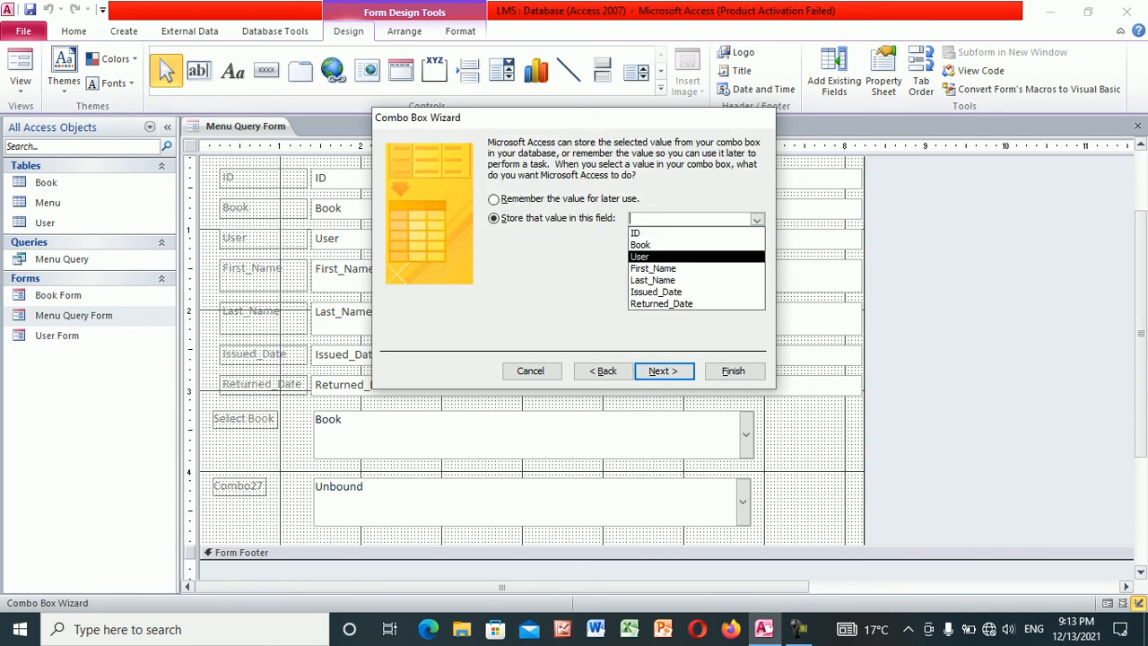
click(640, 245)
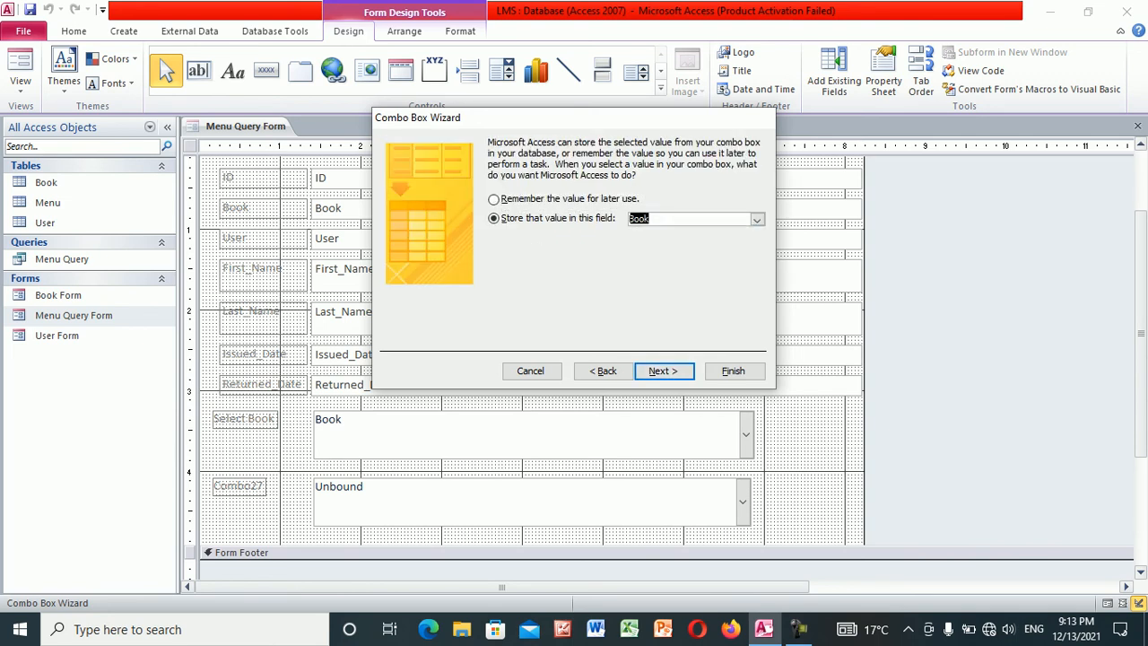
click(757, 220)
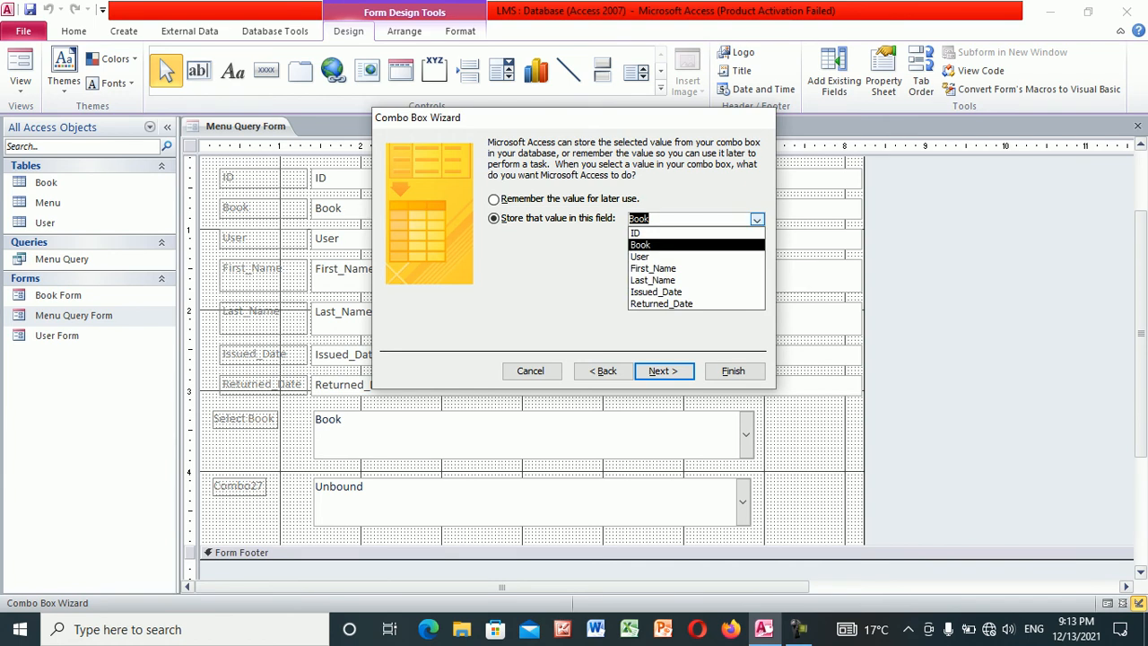
click(757, 220)
click(664, 371)
click(734, 370)
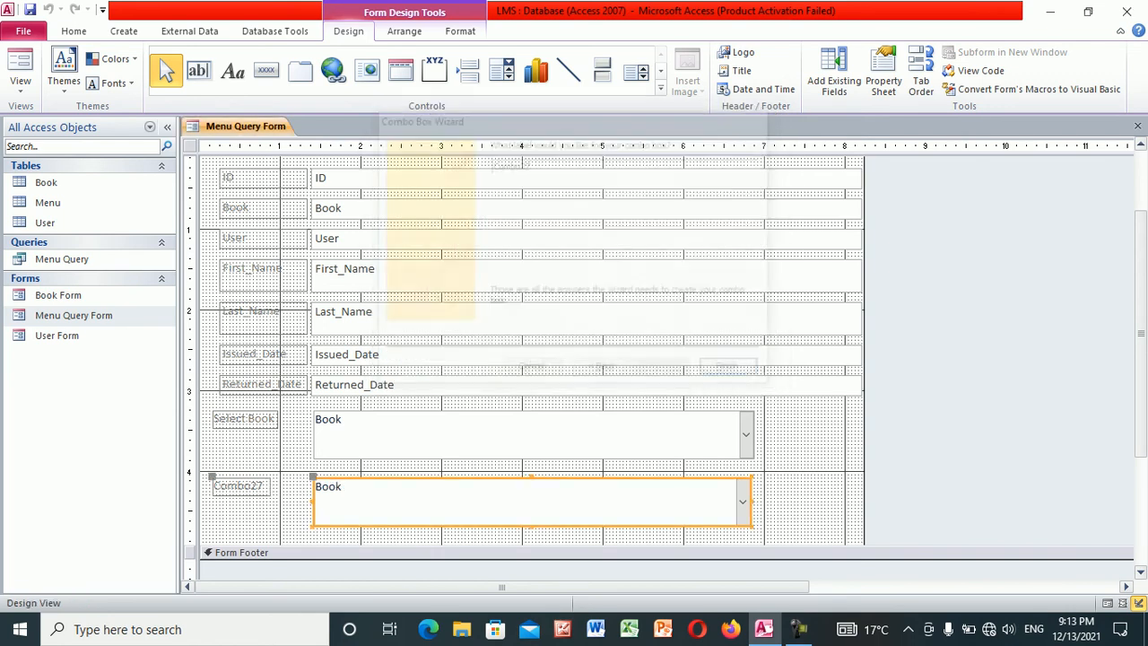
Change the new combo box's label to Author of the Book
click(241, 486)
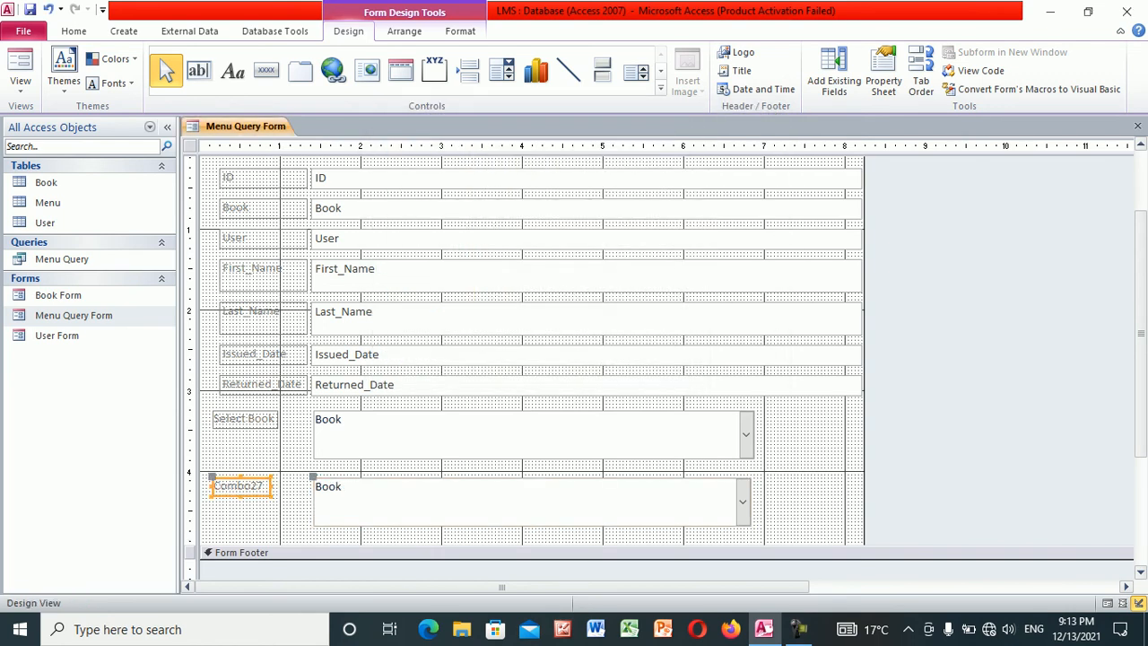
click(263, 486)
key(ctrl+a)
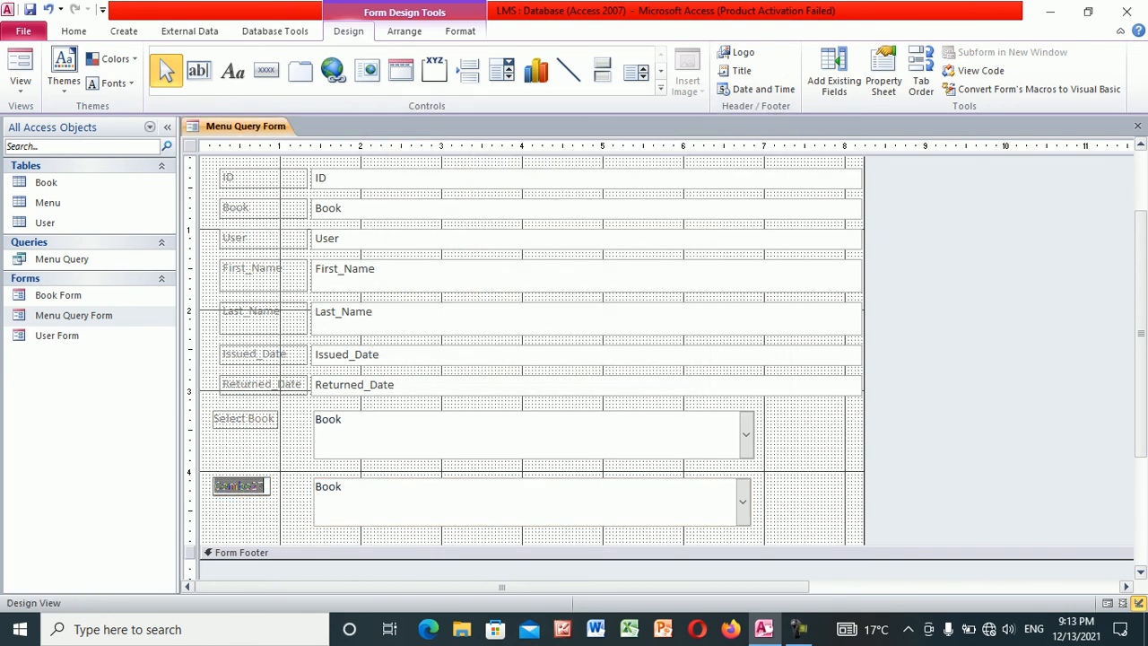
text(Auth)
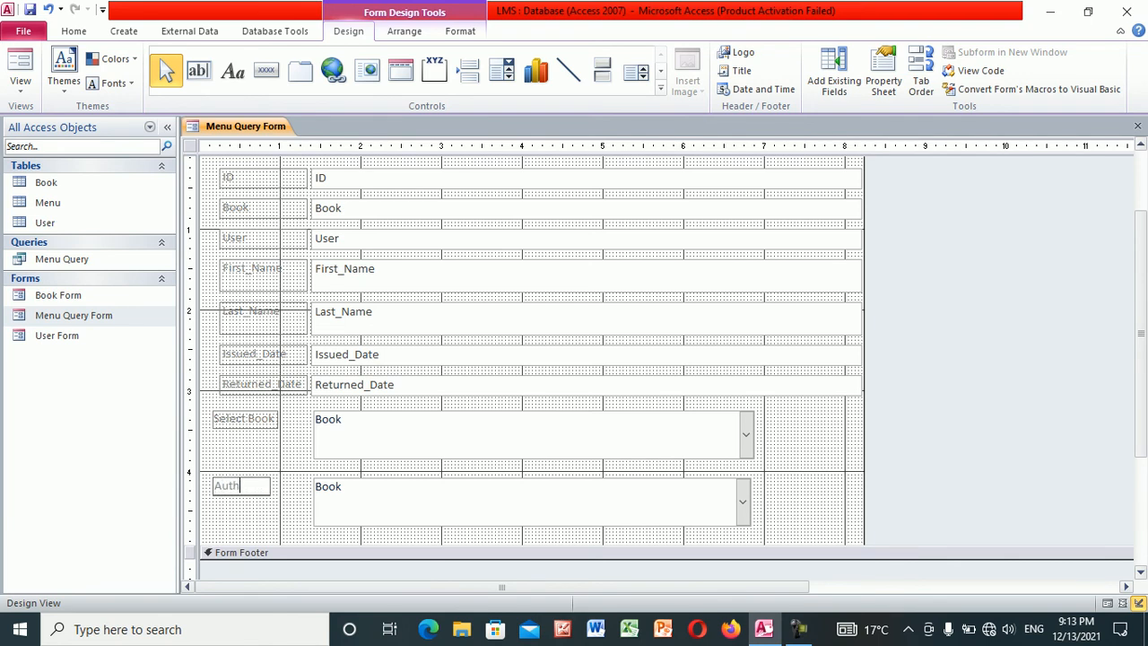
text(or of the Book)
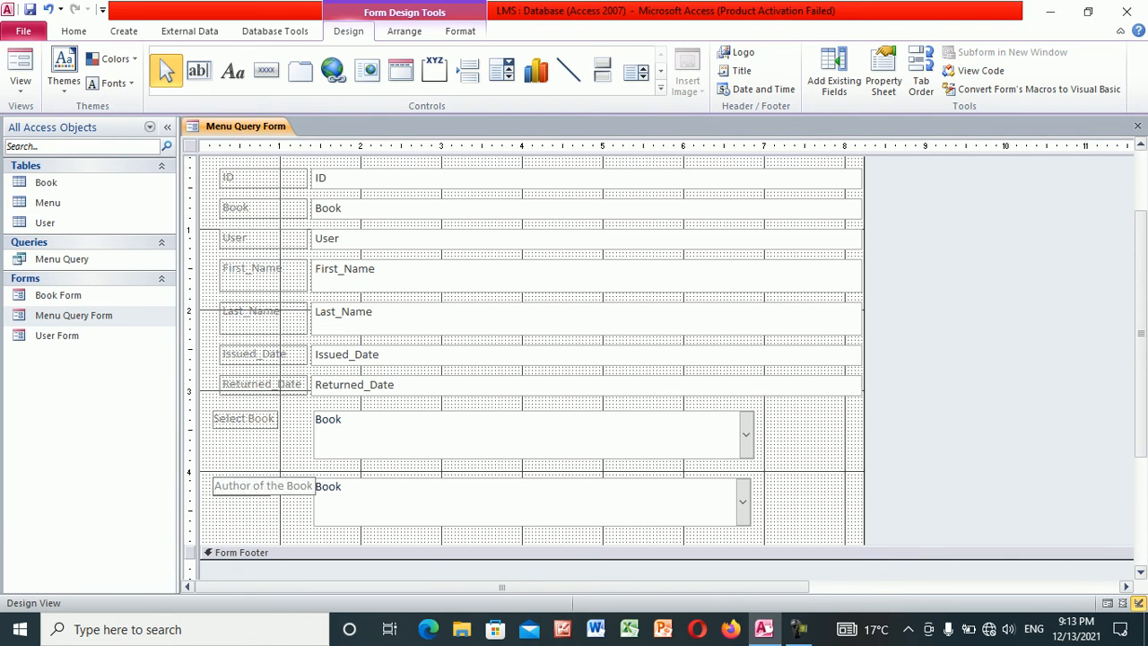
Leave a small gap between the Author of the Book label and its combo box, and extend the Detail section to about 5.9 inches tall
click(531, 503)
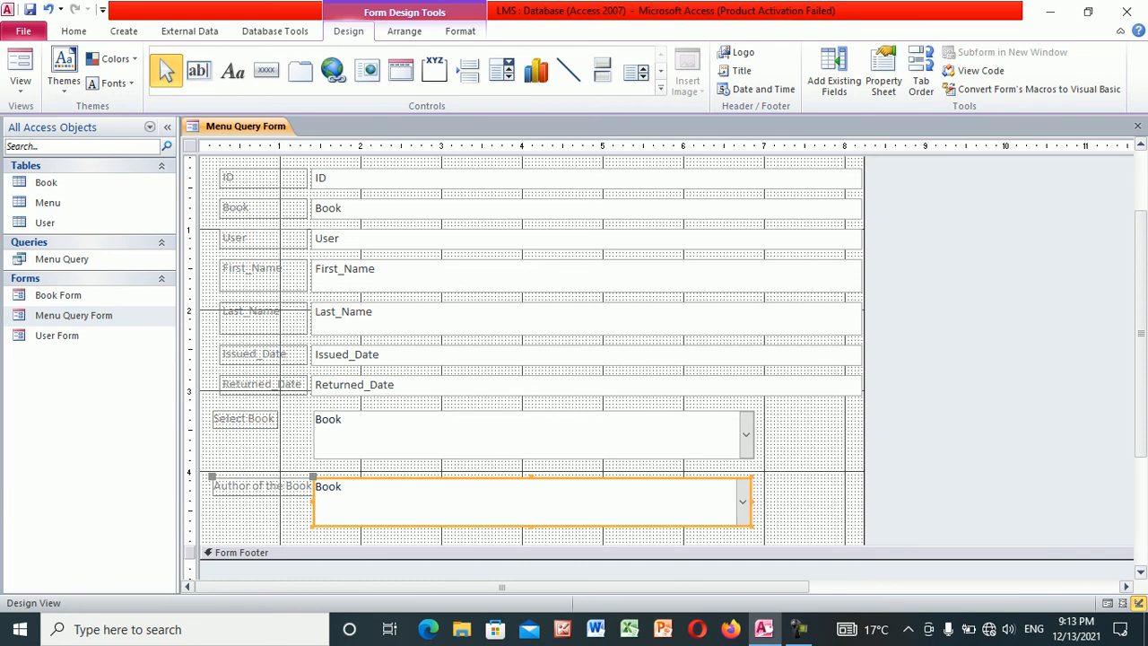
drag(531, 477, 544, 477)
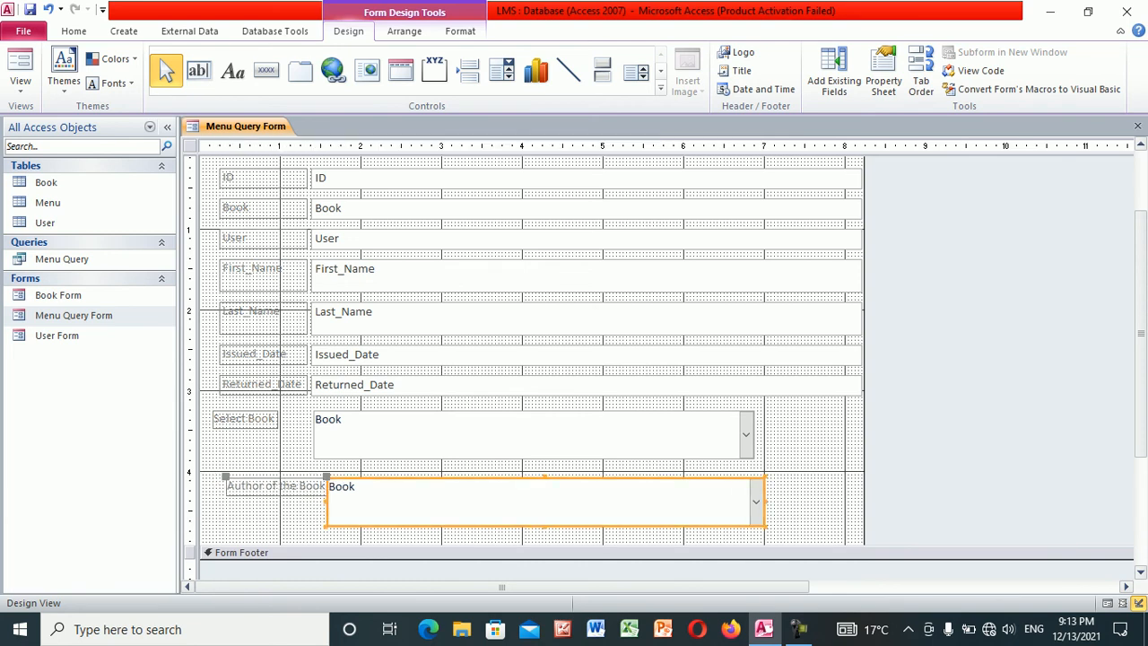
drag(226, 476, 215, 476)
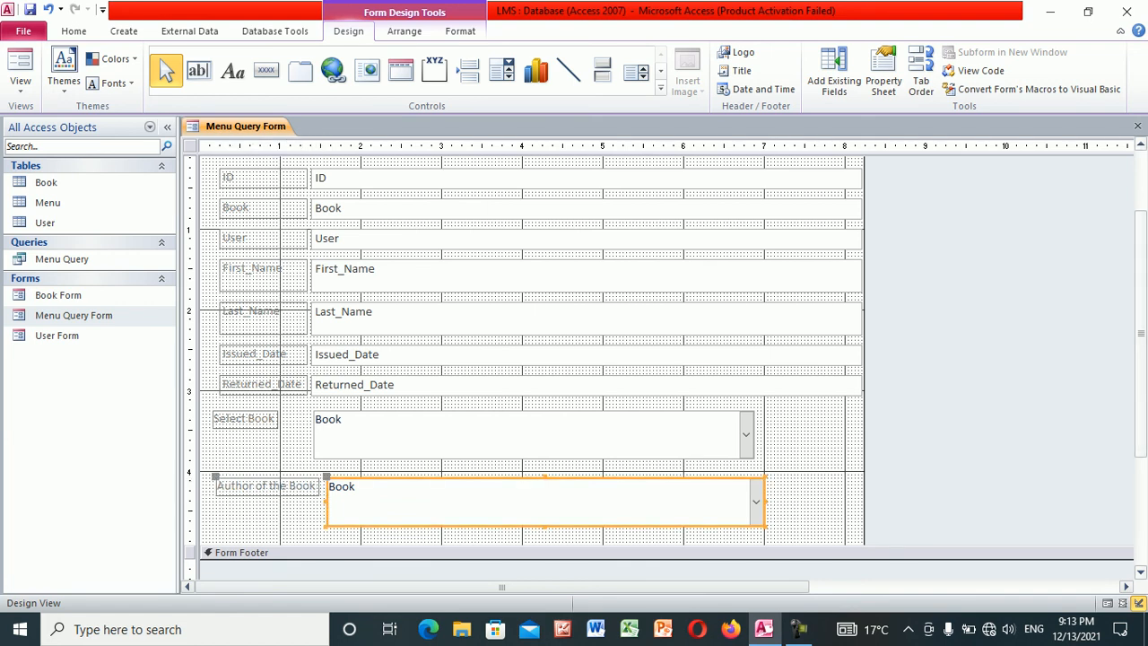
scroll(531, 350, down, 3)
drag(865, 433, 865, 514)
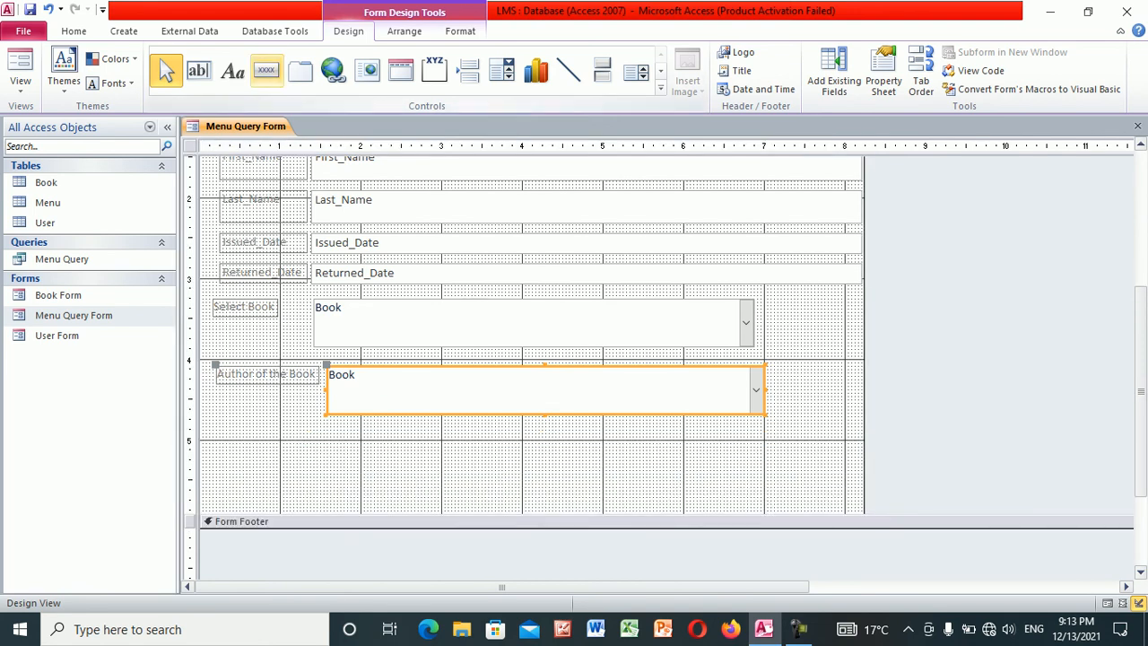
Draw a combo box about 5.4 by 0.6 inches below the Author of the Book combo box, taking its values from the Book table
click(266, 70)
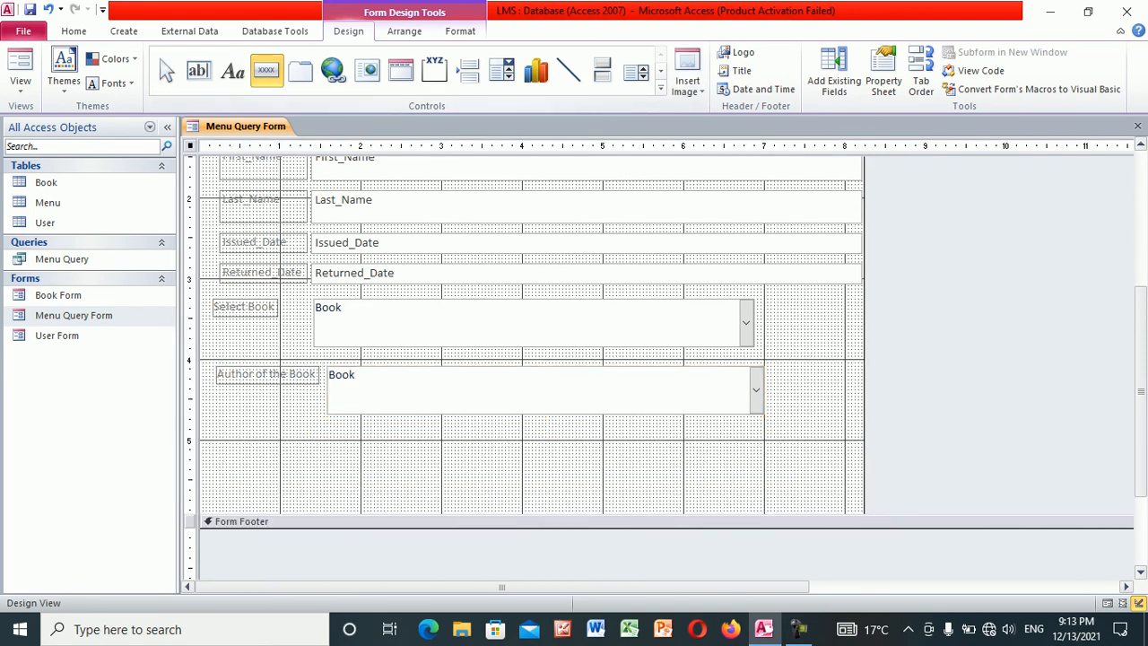
click(502, 70)
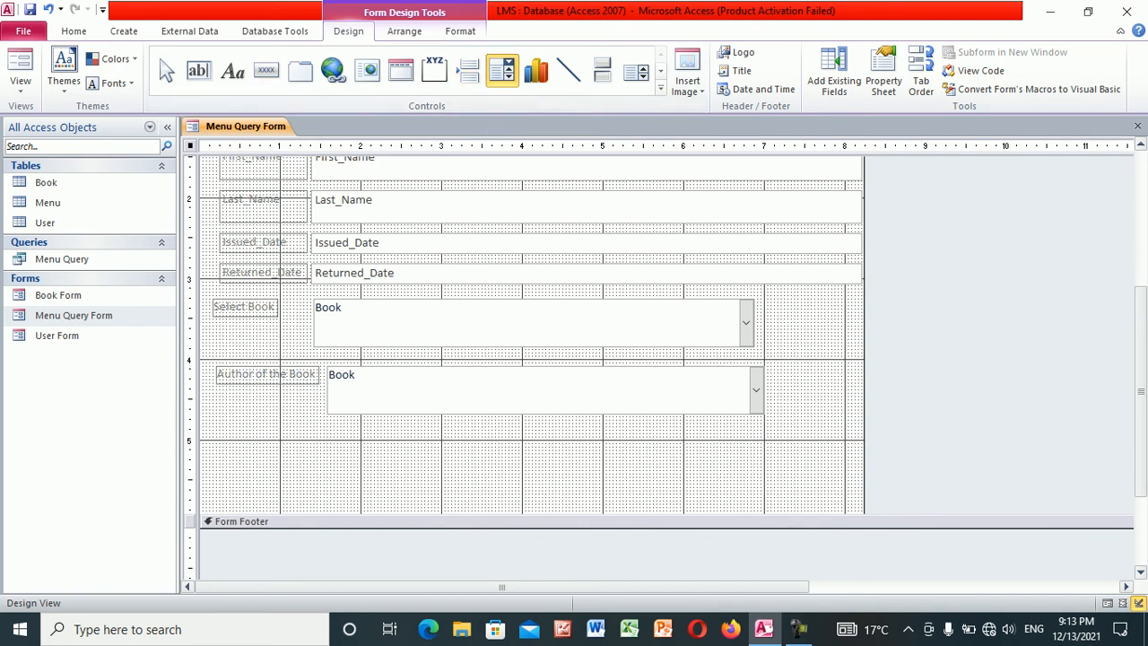
drag(330, 428, 763, 481)
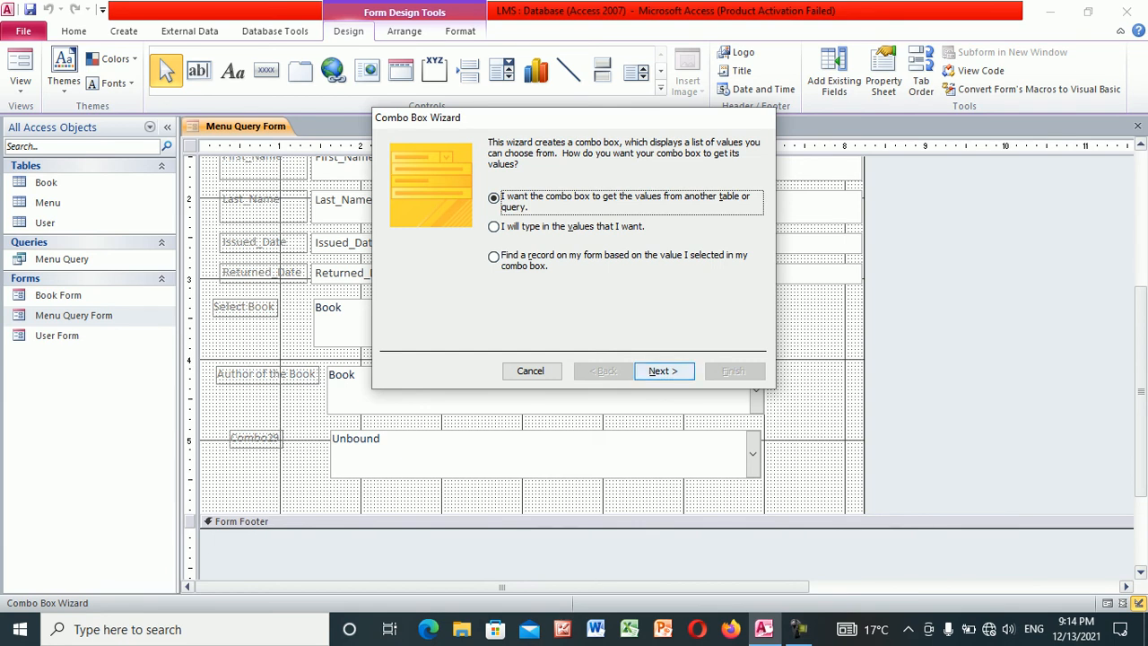
click(664, 370)
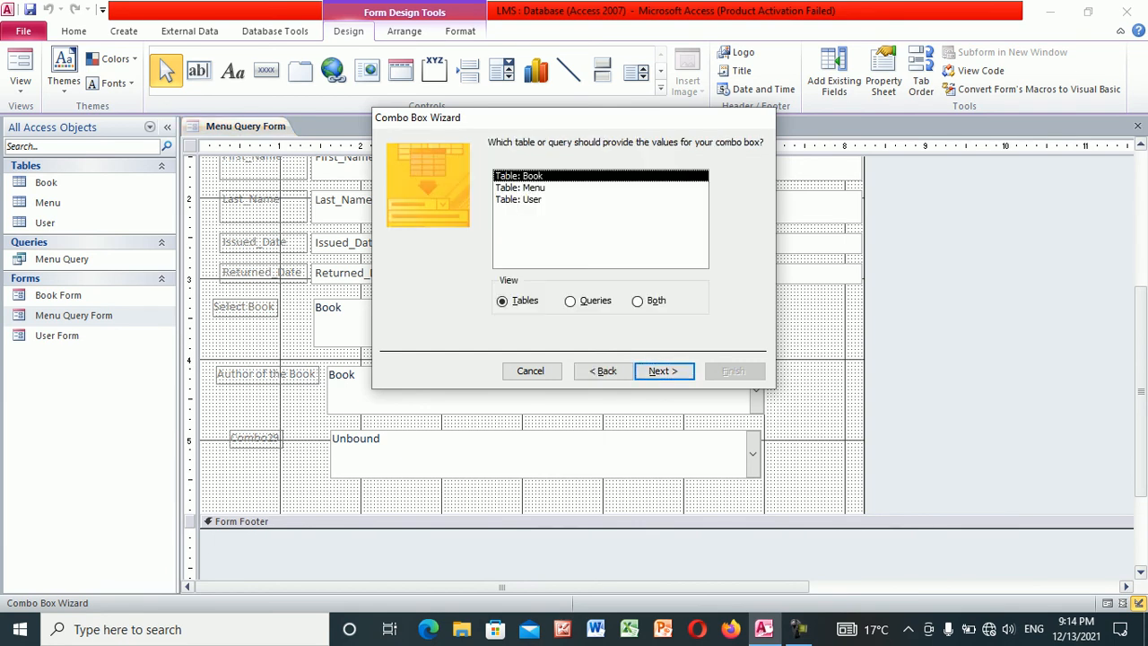
click(664, 370)
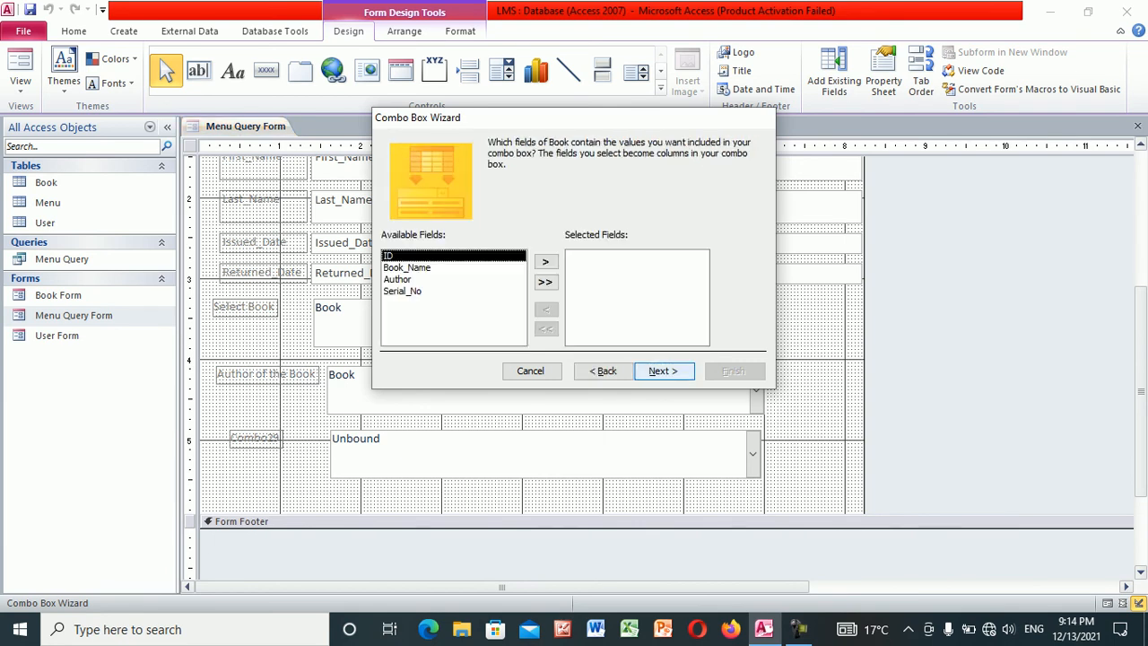
Include the Serial_No field in the combo box and sort it by Serial_No ascending, keeping the default column layout
click(402, 291)
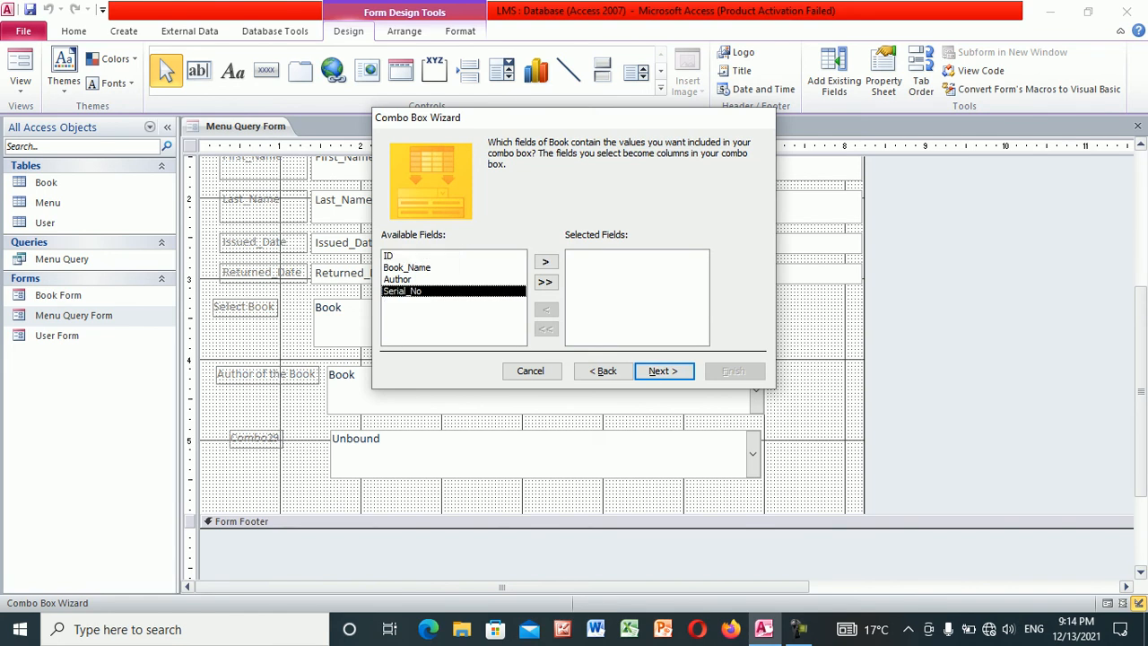
click(545, 261)
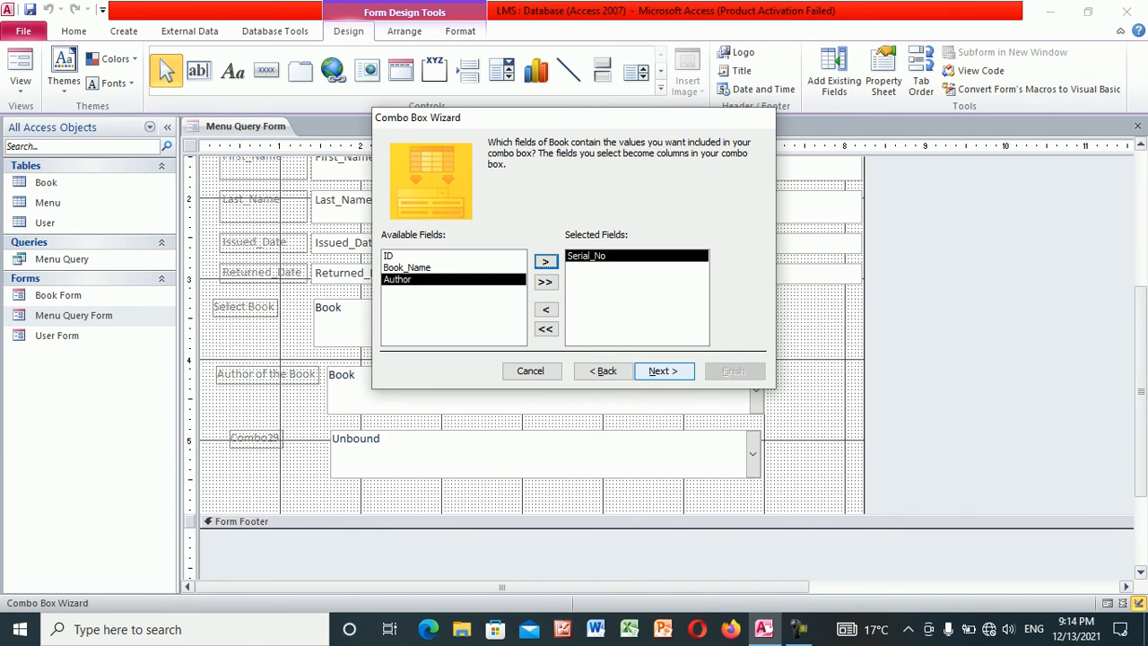
click(664, 371)
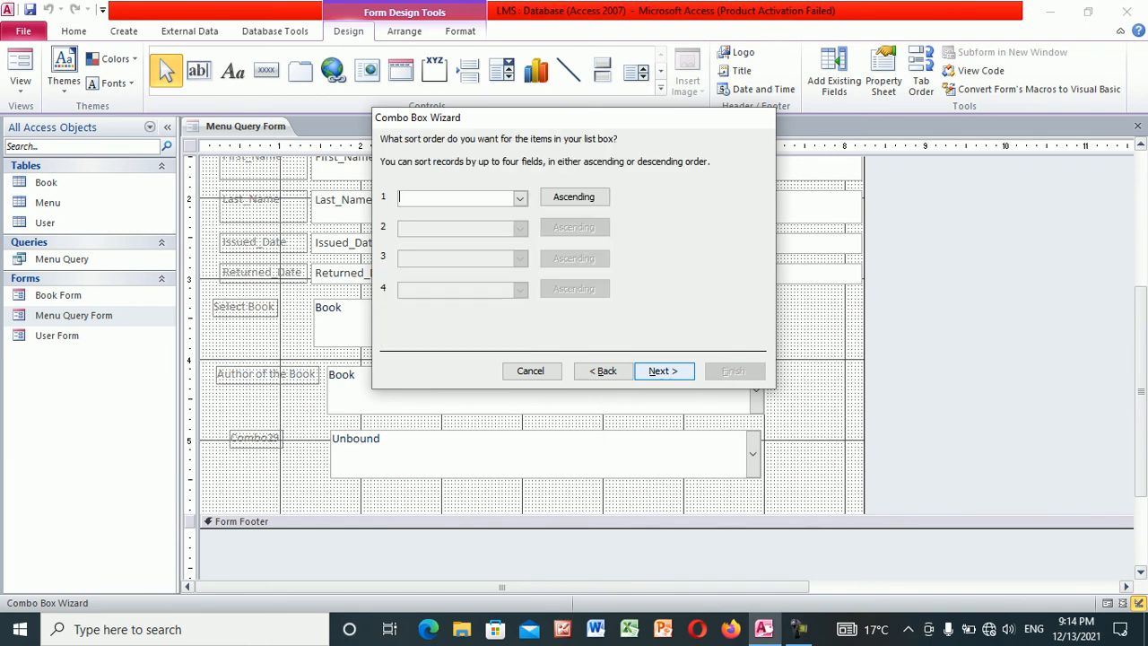
click(520, 199)
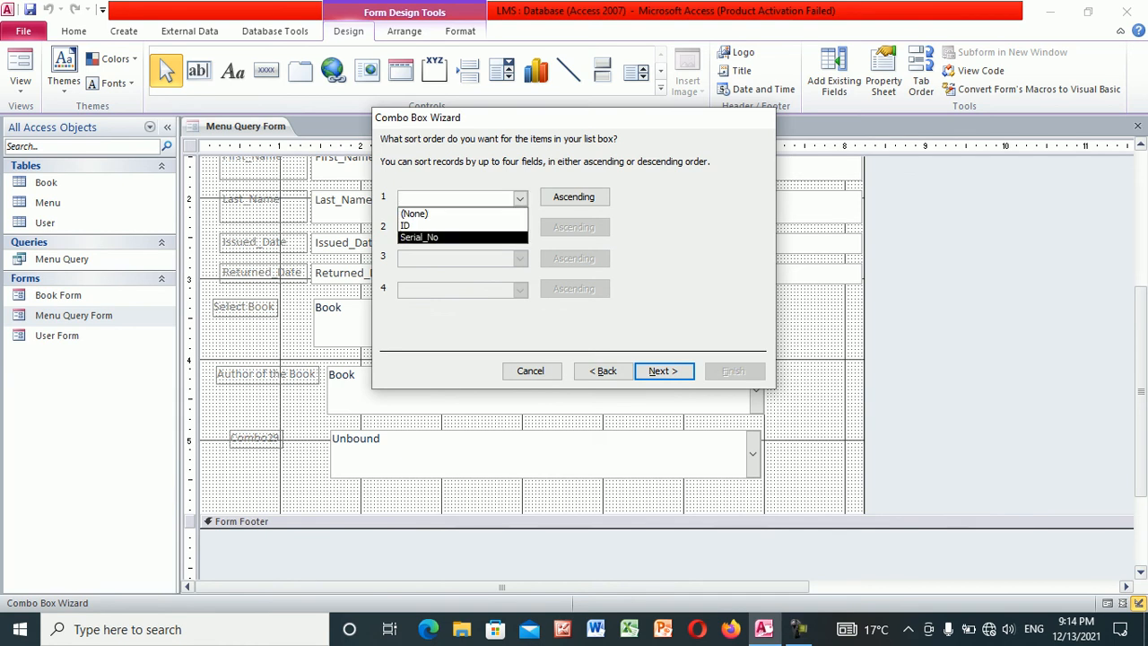
click(419, 237)
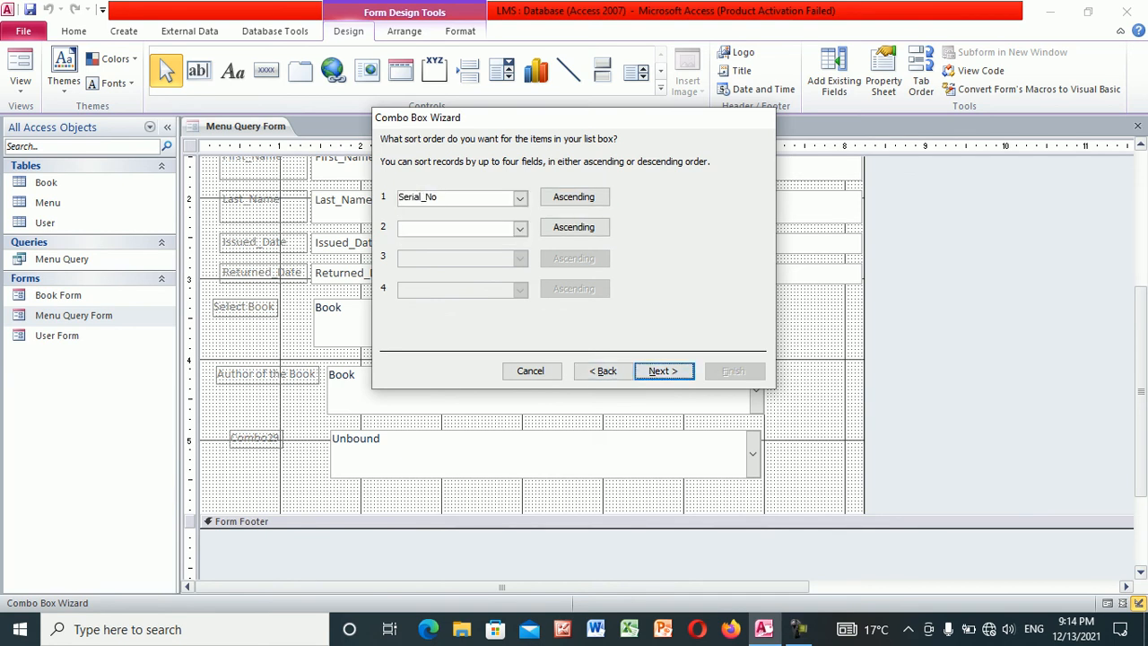
click(664, 372)
click(664, 371)
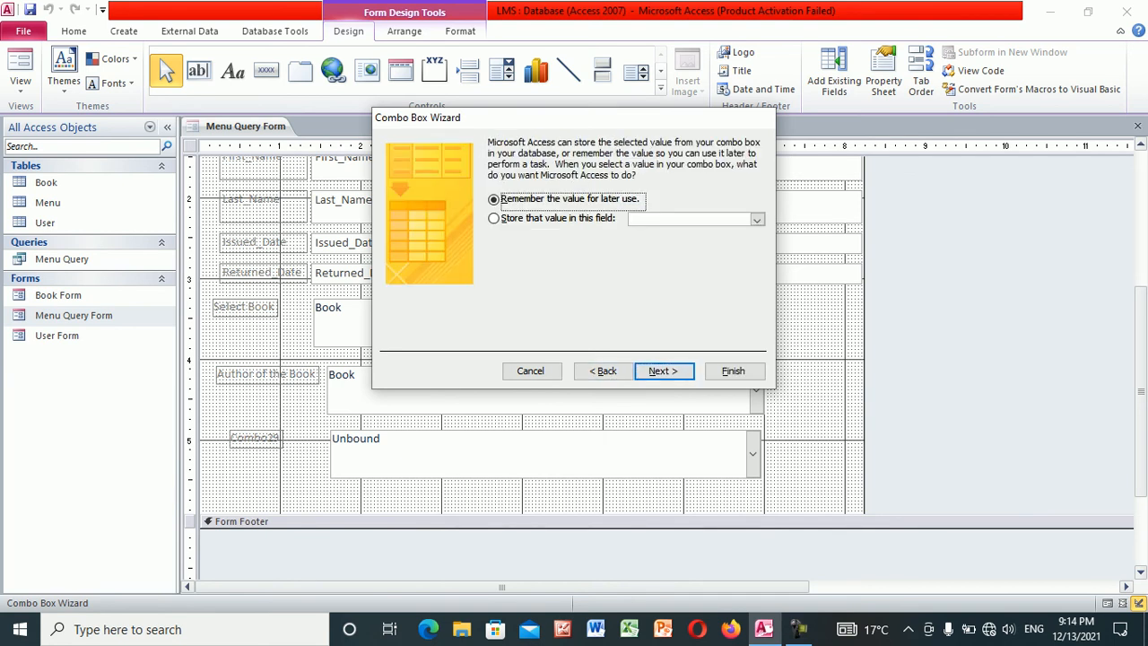
Store the serial number combo box's selected value in the Book field and finish the wizard with the default label
click(757, 219)
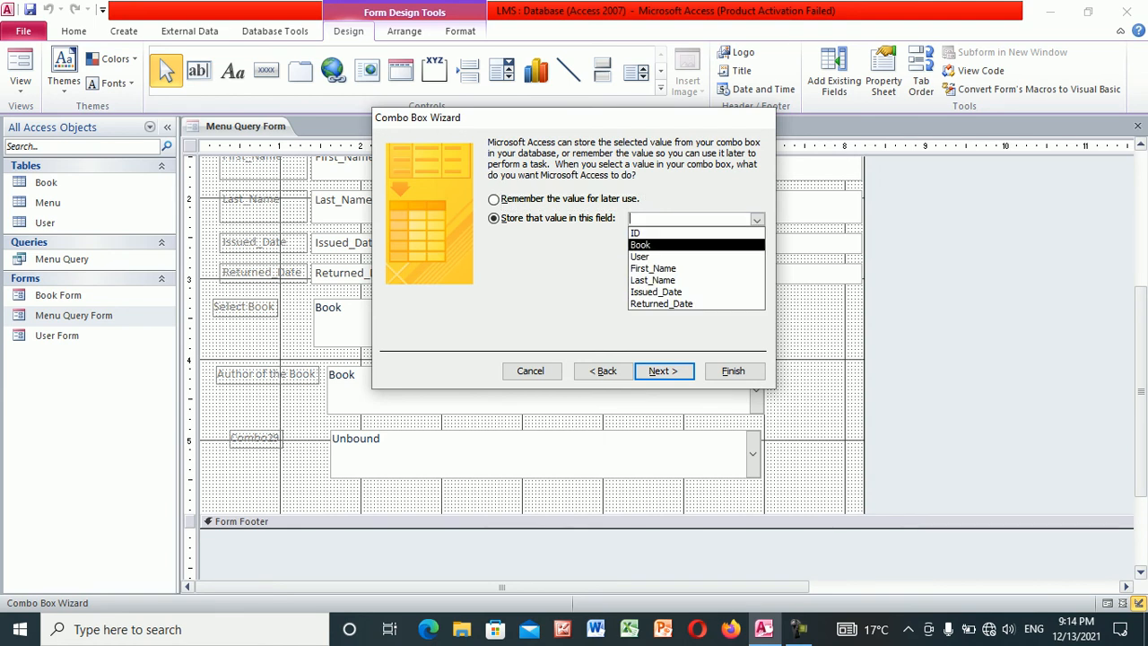
click(640, 244)
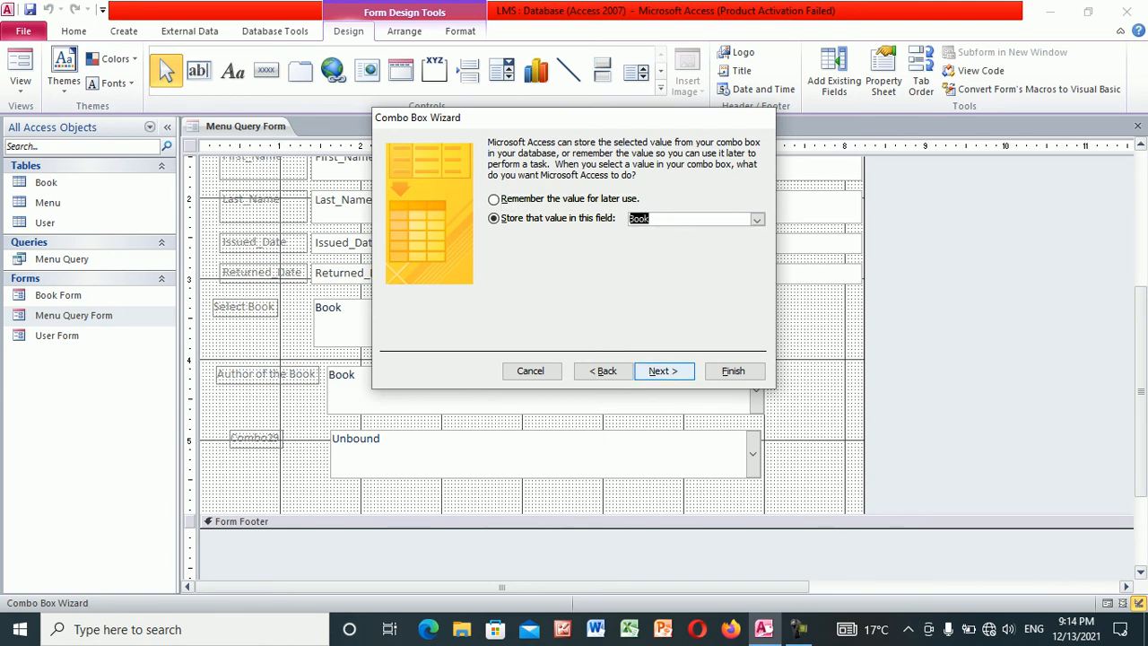
click(664, 371)
click(733, 371)
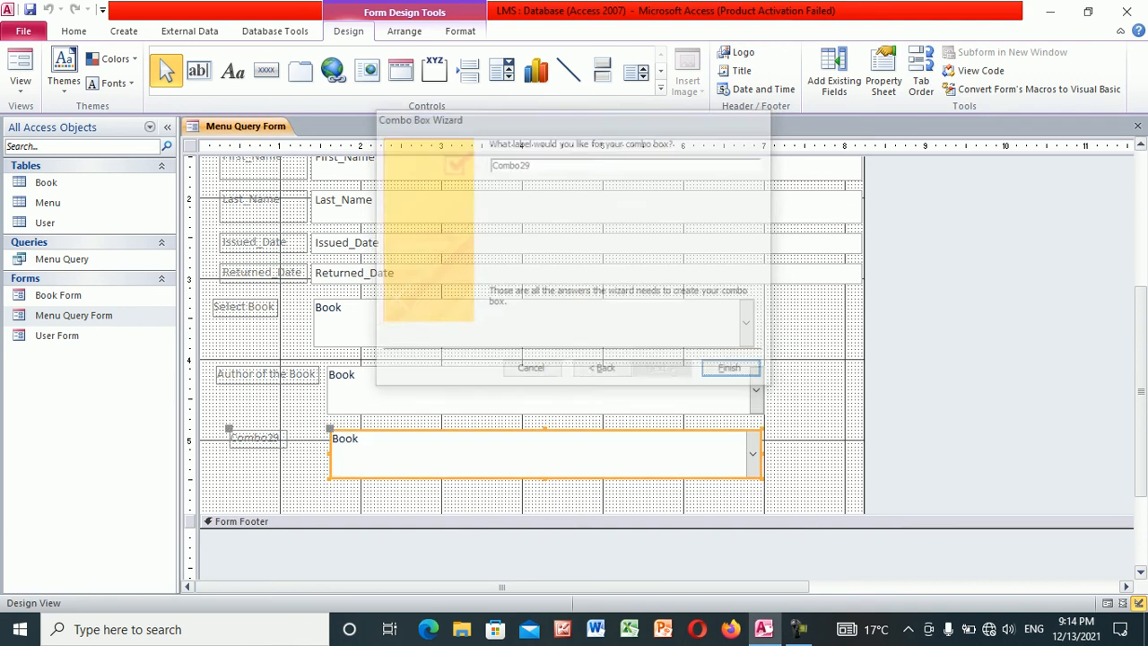
scroll(533, 336, down, 1)
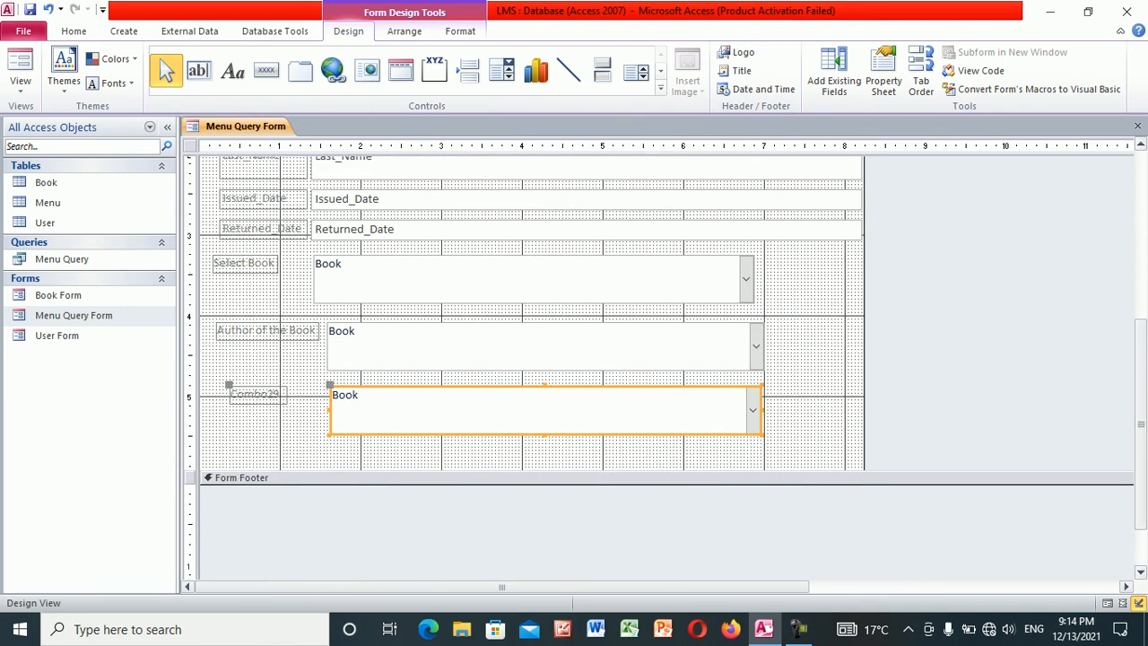
Change the caption of the new combo box's label, below Author of the Book, to "Serial No."
double_click(255, 395)
click(281, 395)
drag(281, 395, 230, 395)
text(Seria)
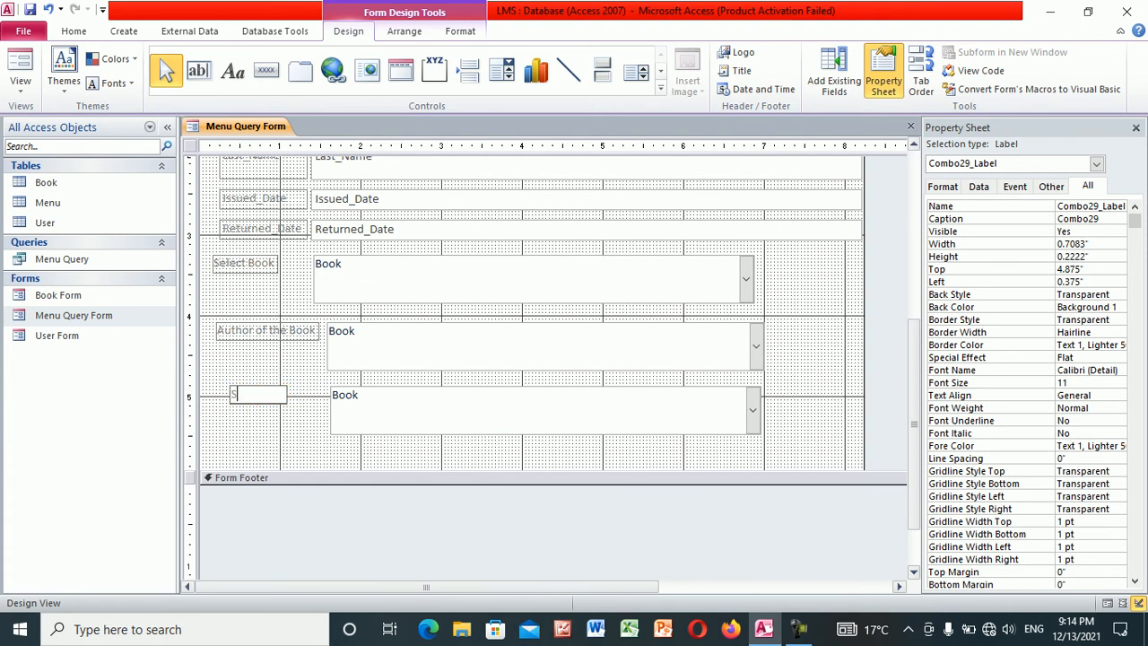
text(l No.)
click(798, 629)
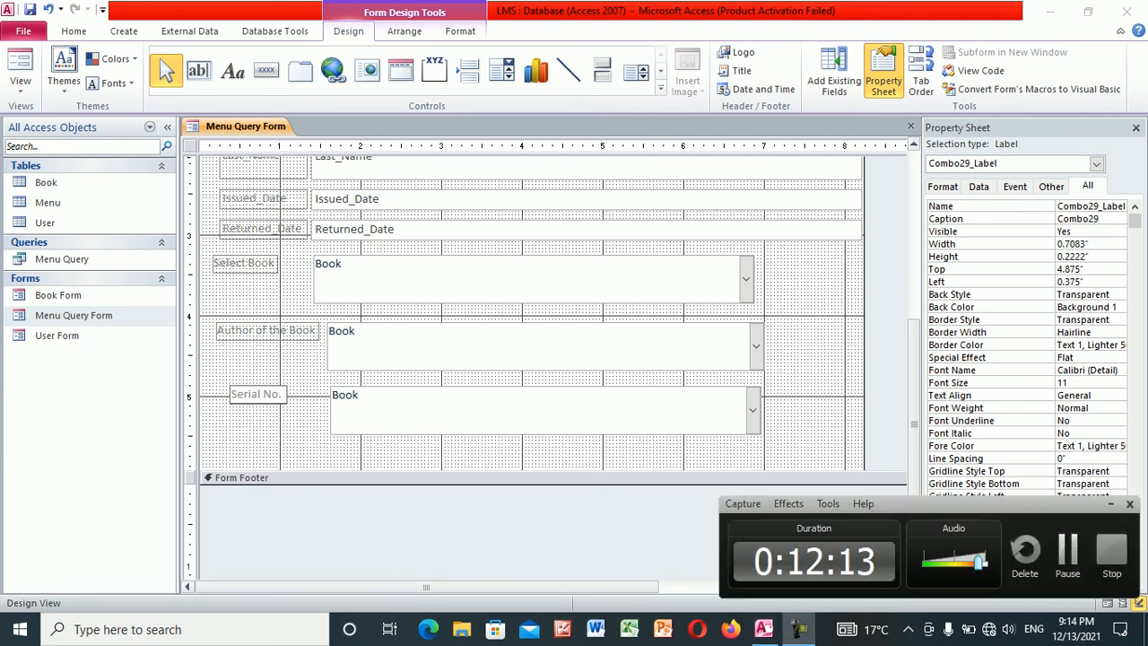
click(1067, 551)
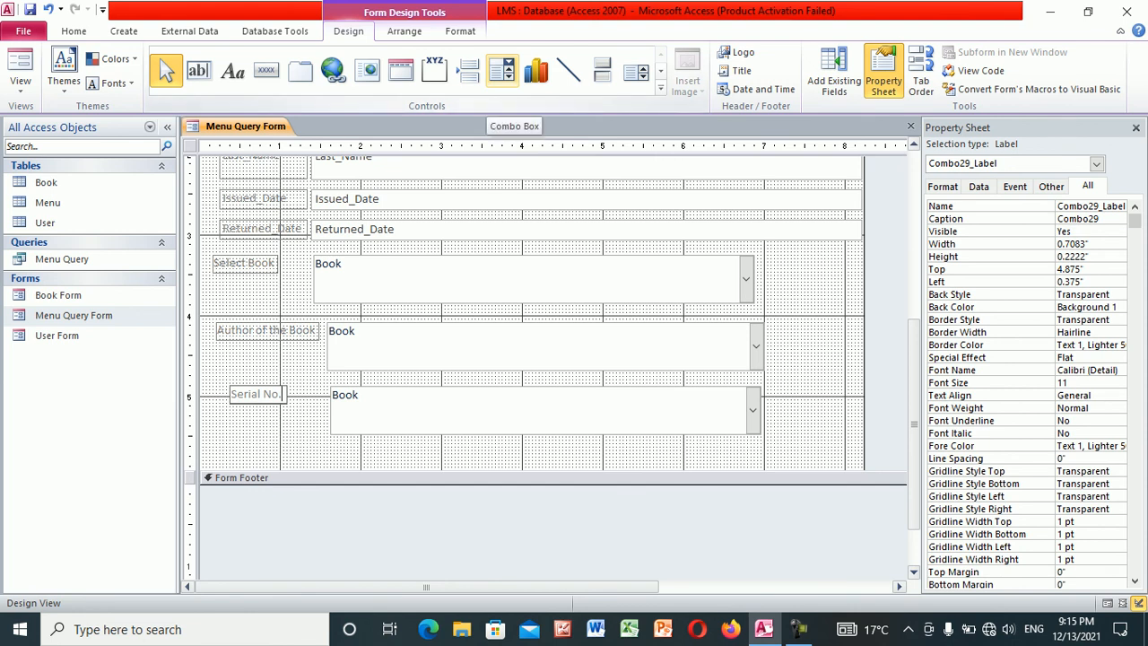
Draw a combo box about 5.2 by 0.4 inches below the Serial No. combo box, taking its values from the User table
click(503, 72)
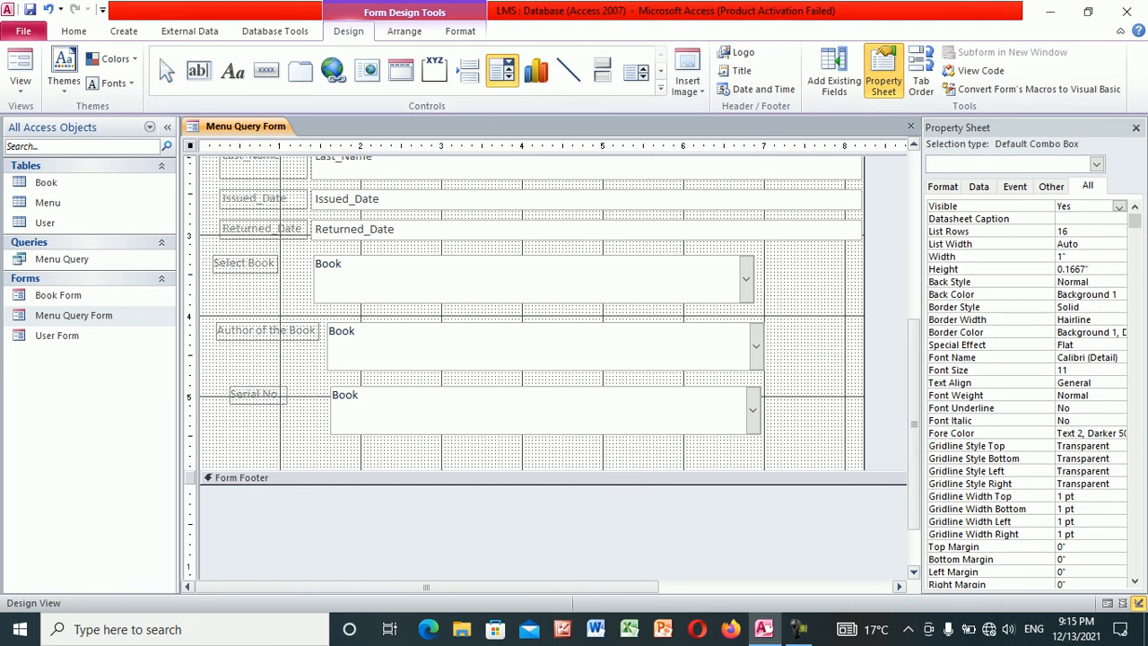
drag(334, 443, 752, 470)
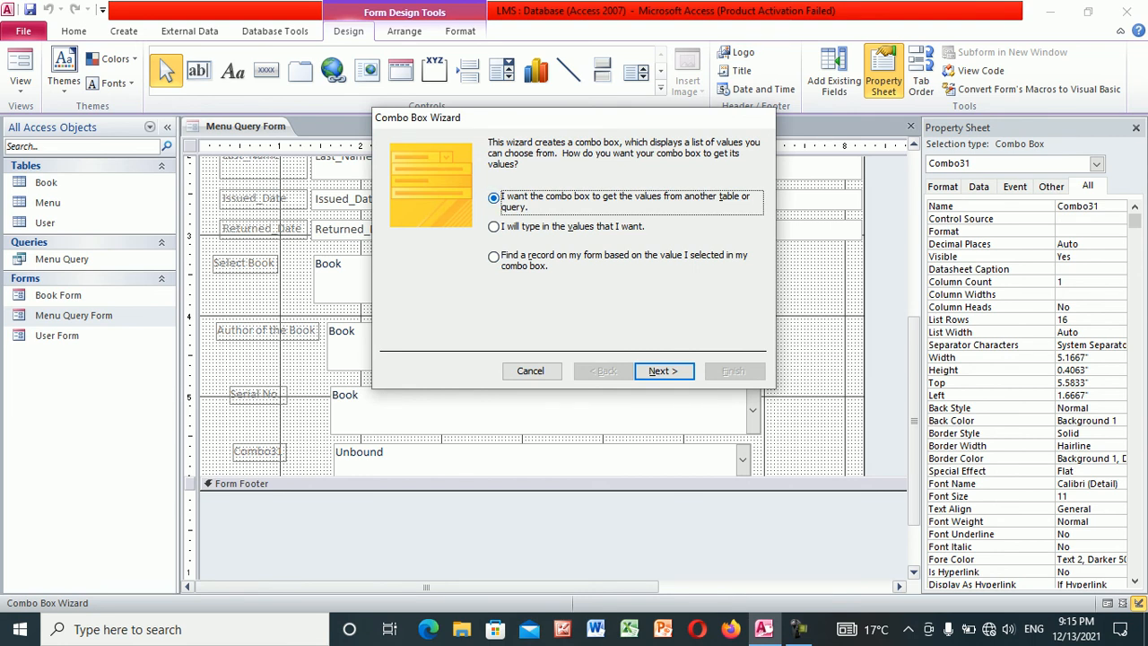
click(663, 370)
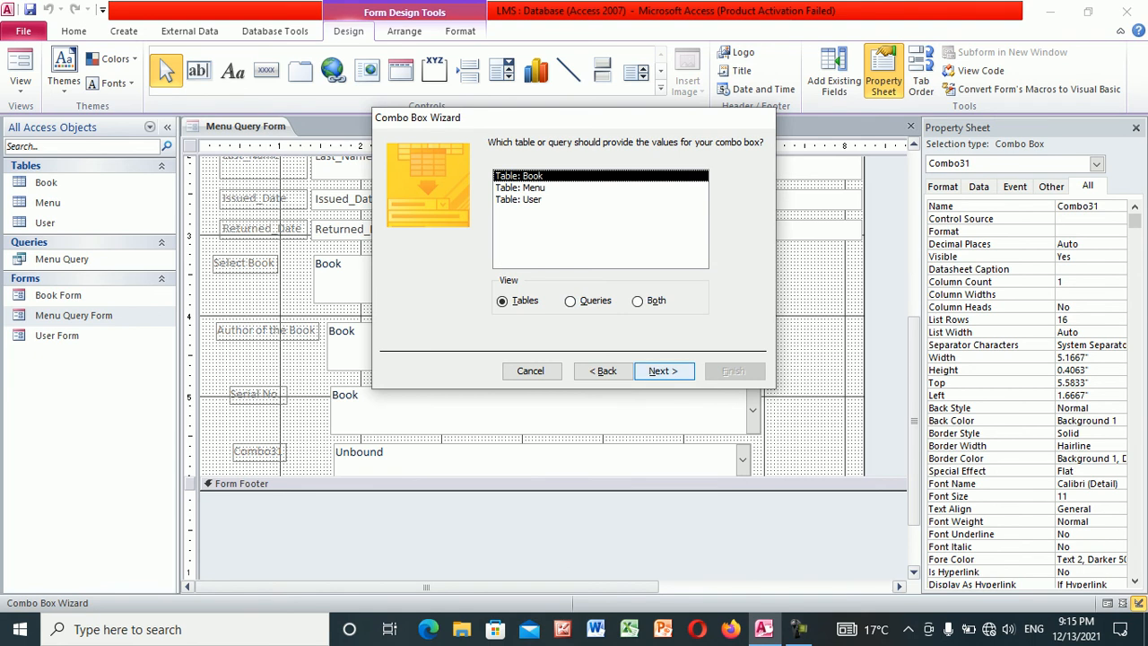
click(664, 371)
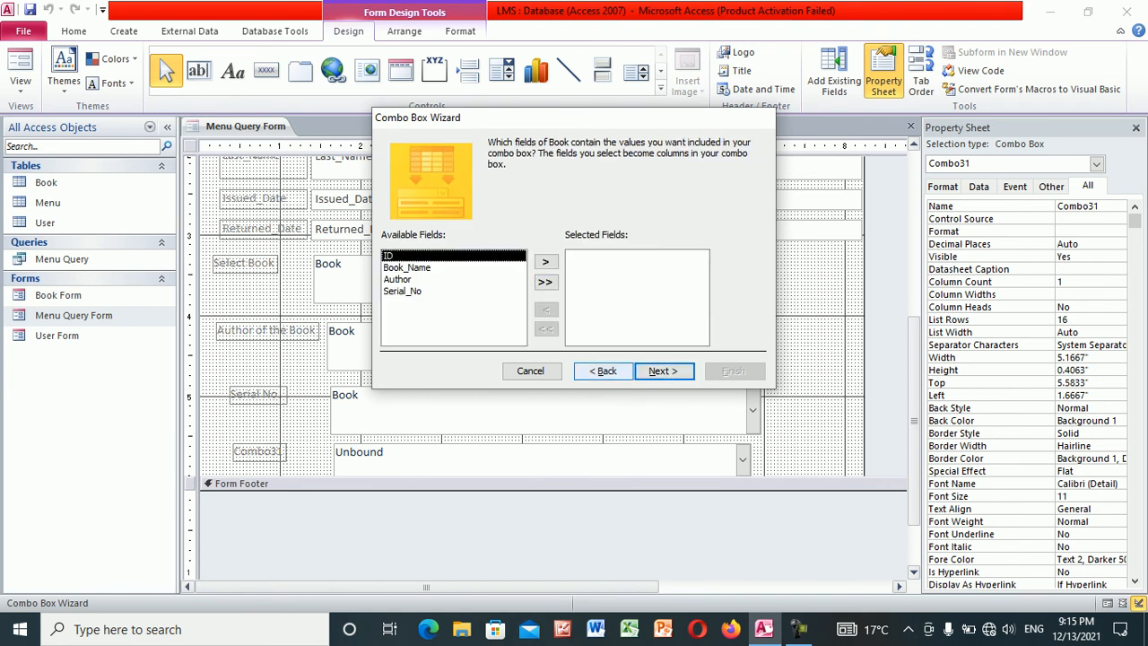
click(603, 371)
click(520, 199)
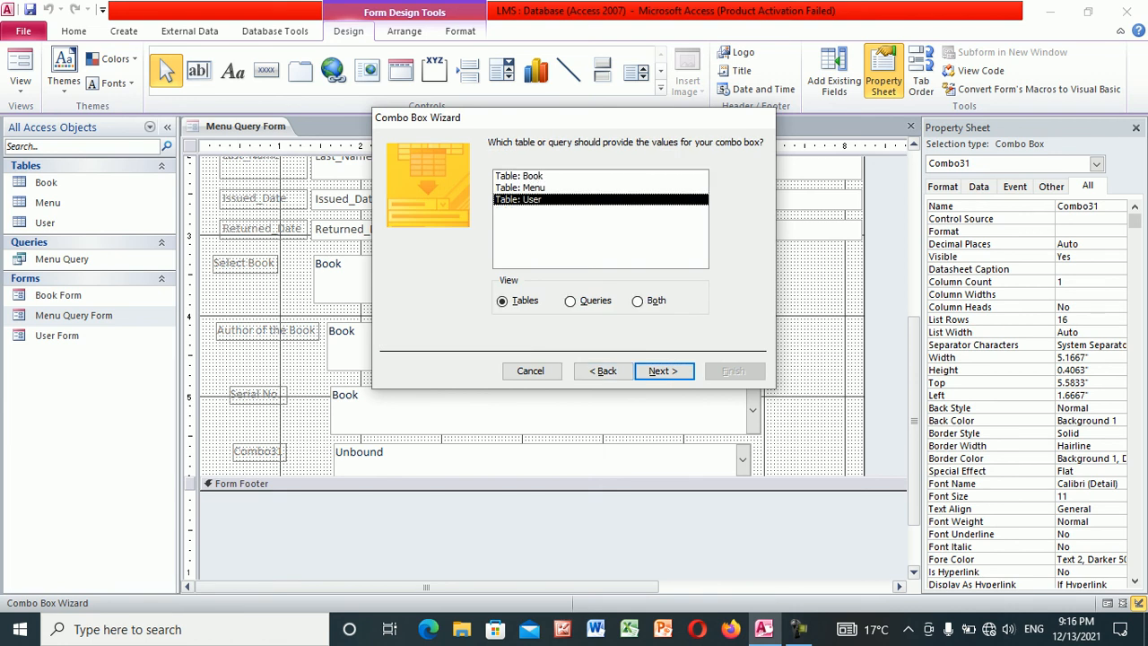
key(Return)
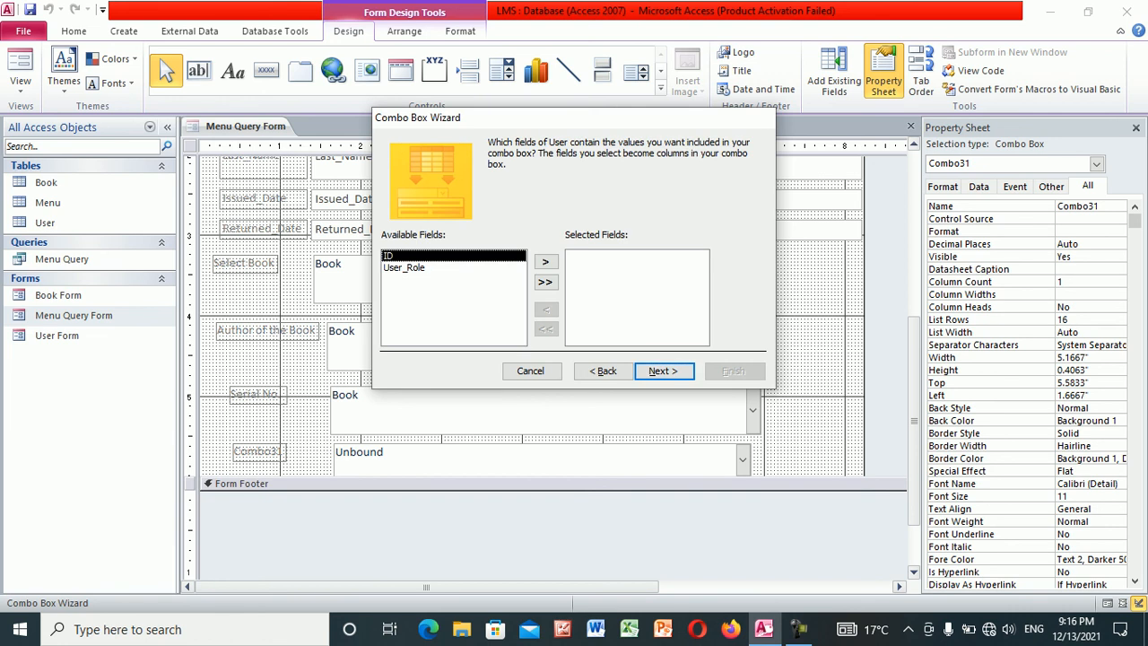
Include the User_Role field in the combo box and sort it by User_Role ascending, keeping the default column layout
click(405, 268)
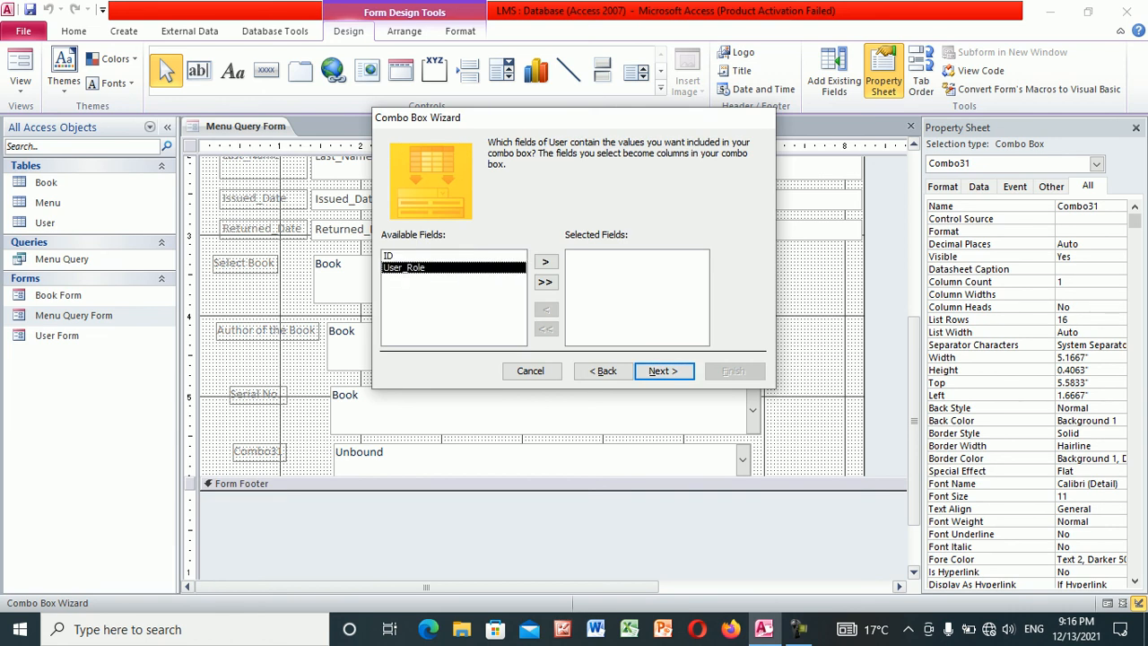
click(546, 261)
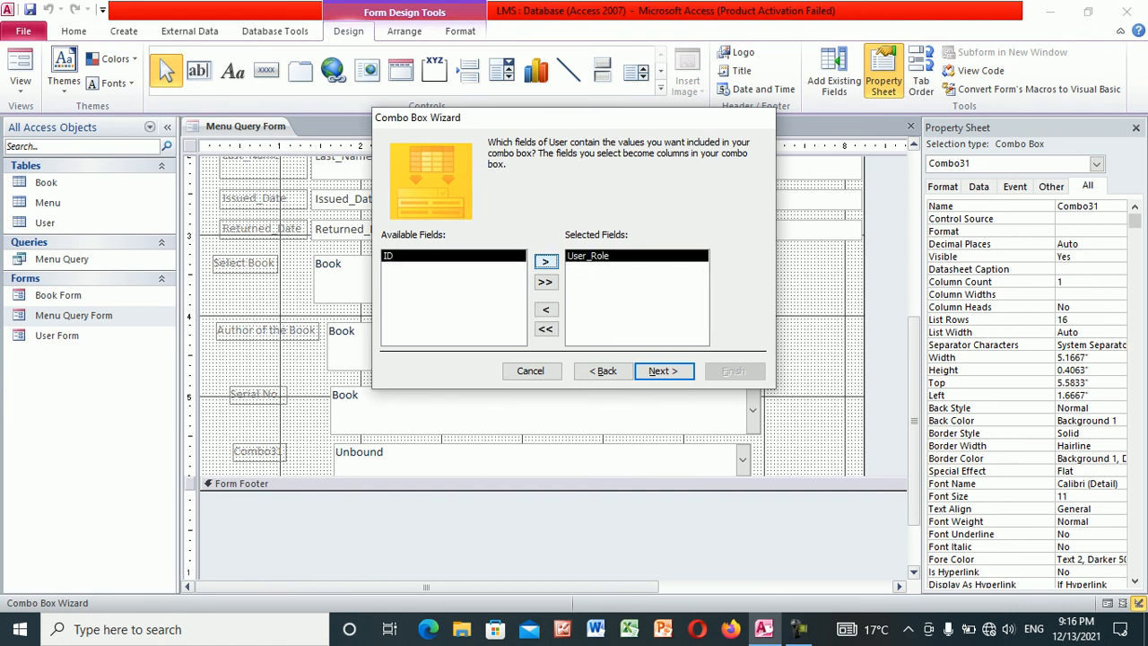
click(664, 370)
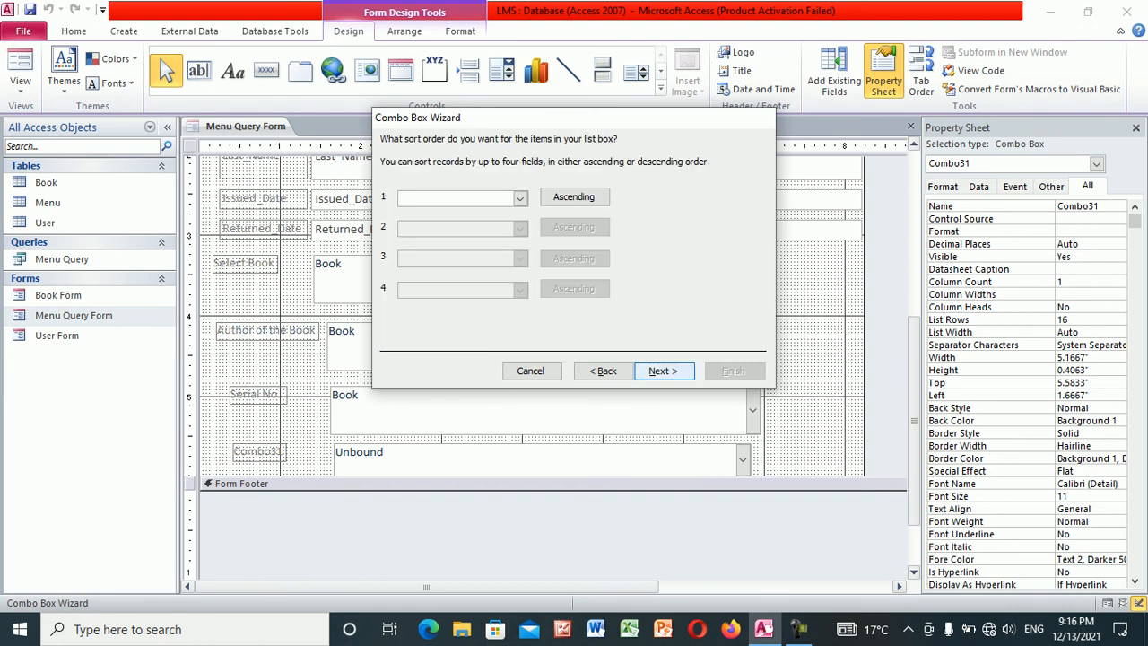
click(520, 198)
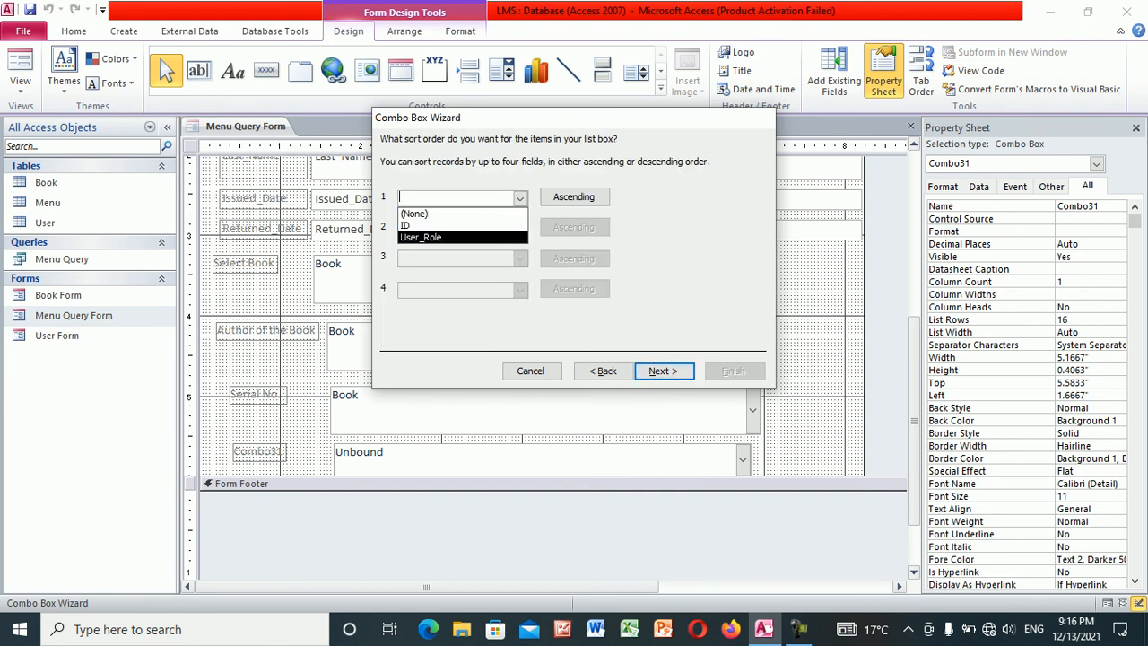
click(449, 236)
click(664, 370)
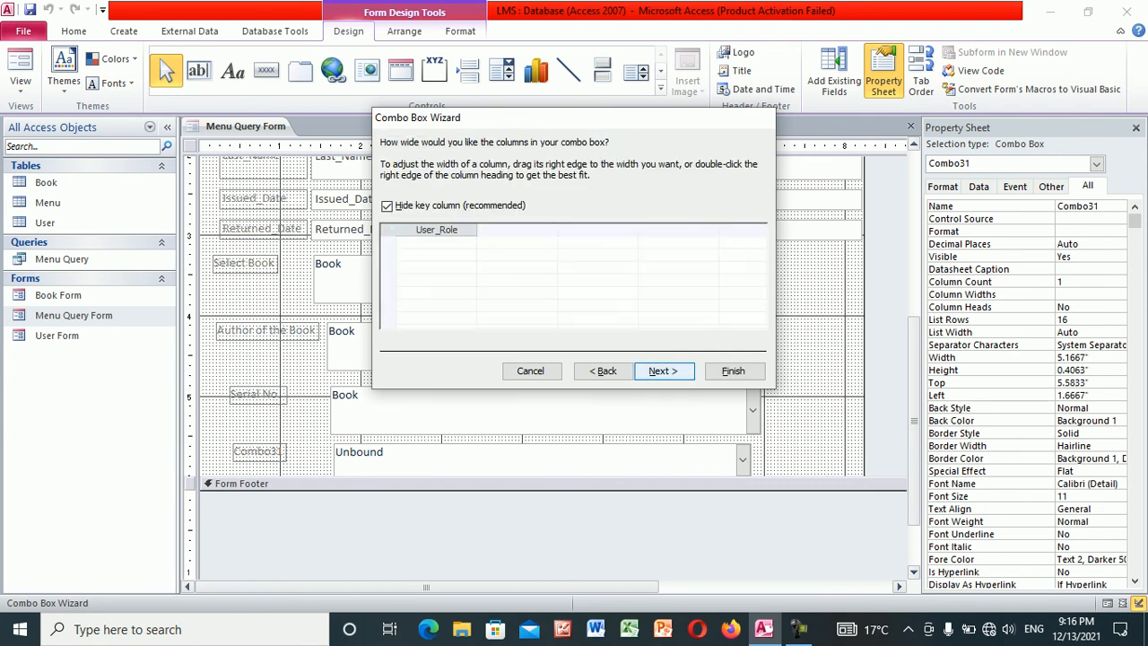
click(664, 371)
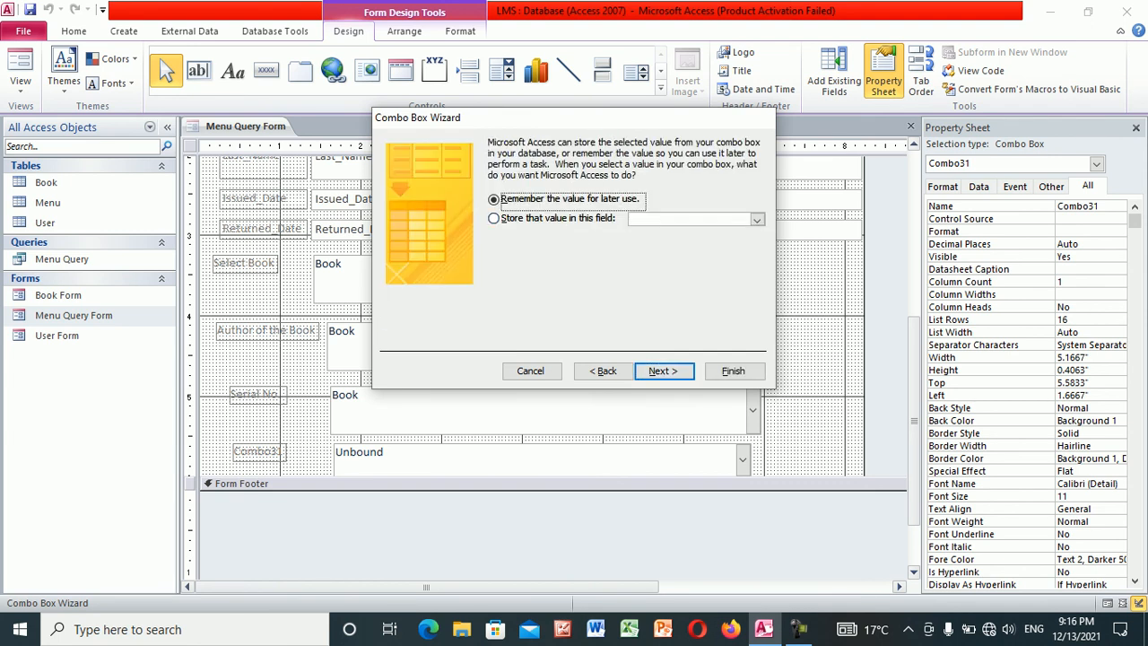
Store the user role combo box's value in the User field with the default label, and extend the Detail section to about 6.6 inches tall
click(757, 219)
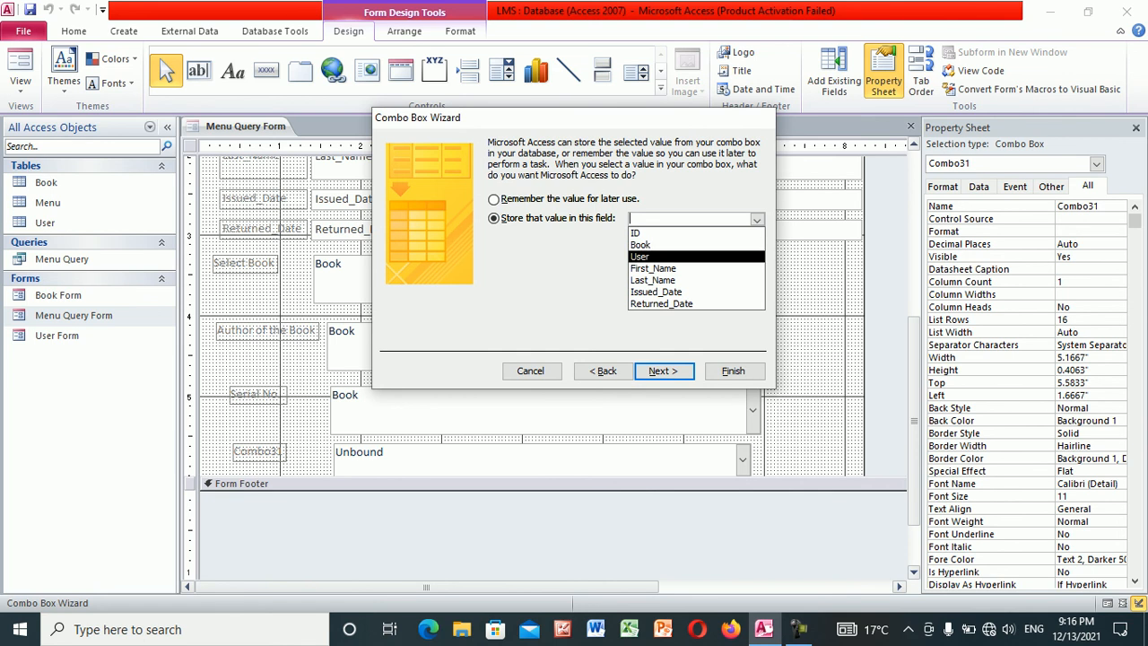
click(641, 257)
click(663, 370)
click(733, 370)
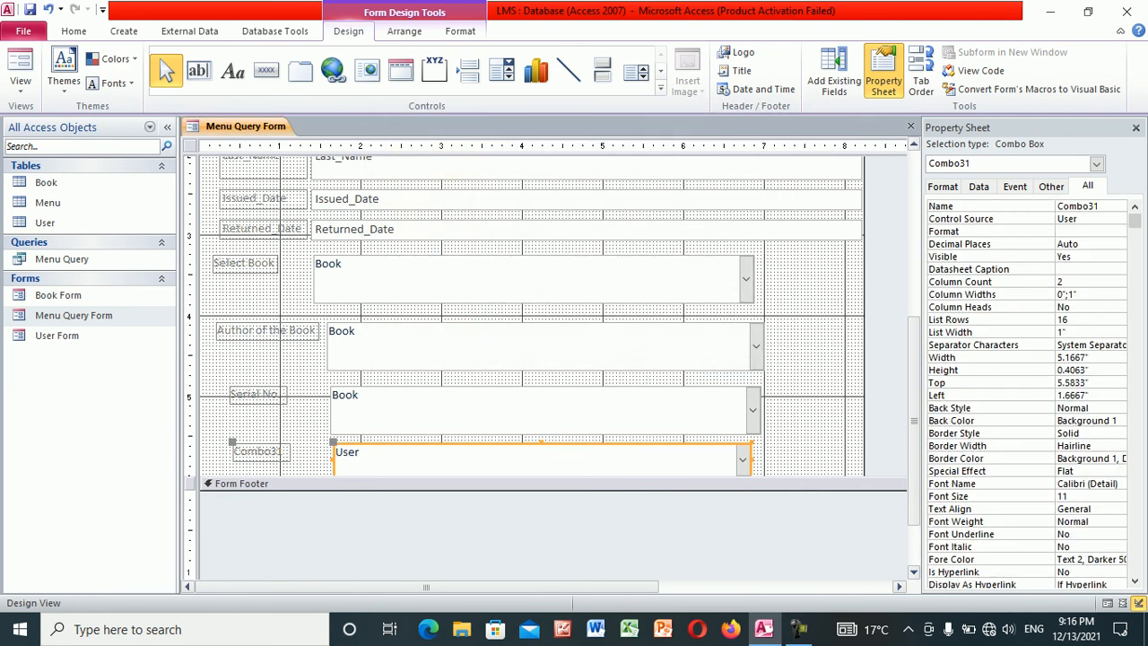
drag(538, 477, 538, 527)
Change the user combo box's label to "Select User Type" and save the form
click(259, 452)
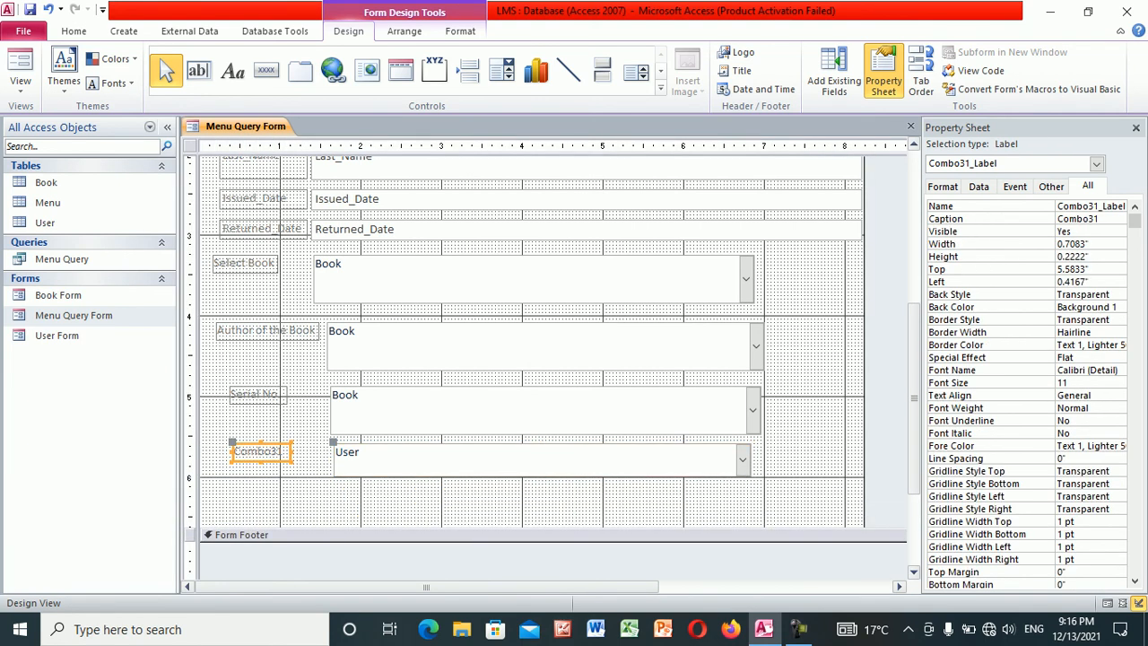
double_click(260, 451)
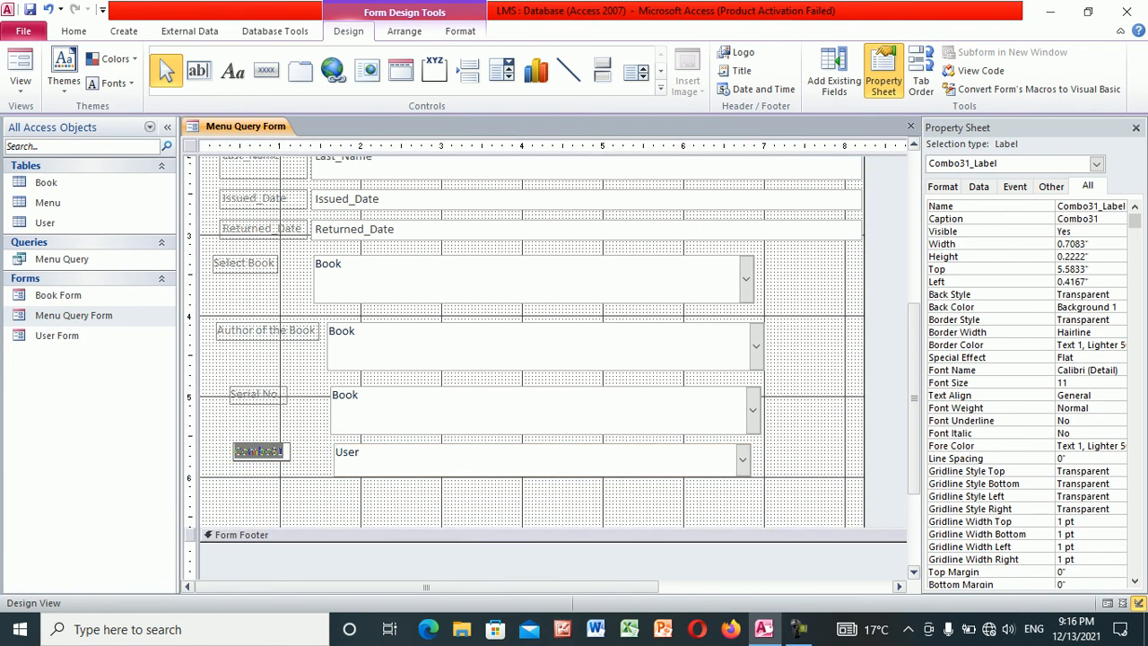
text(Select User Type)
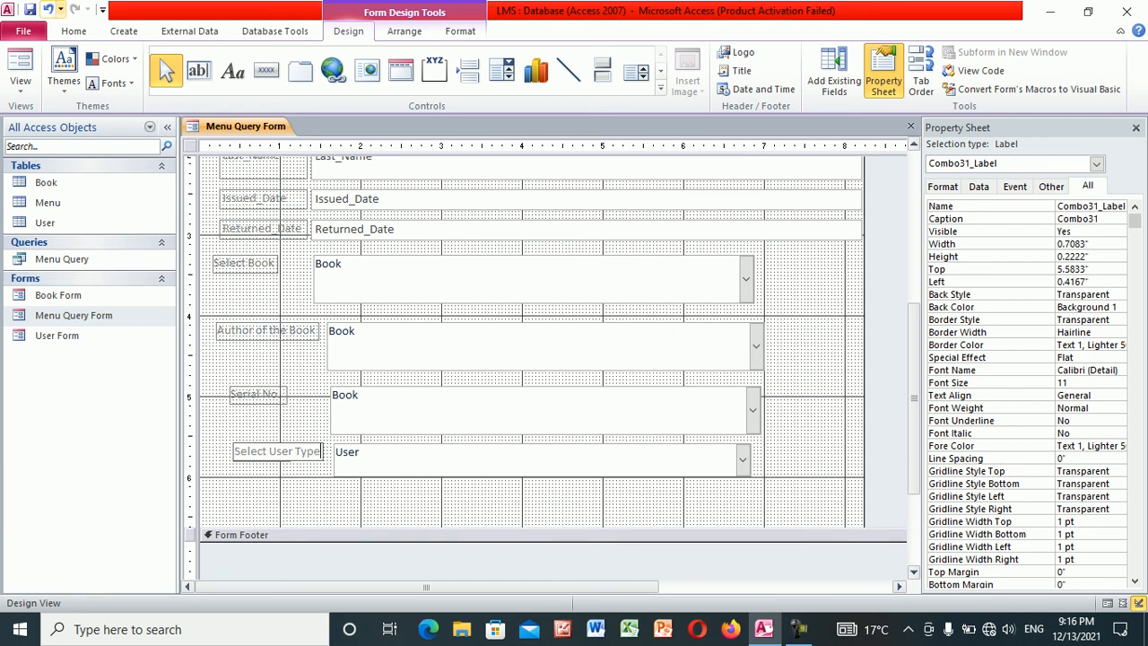
click(30, 10)
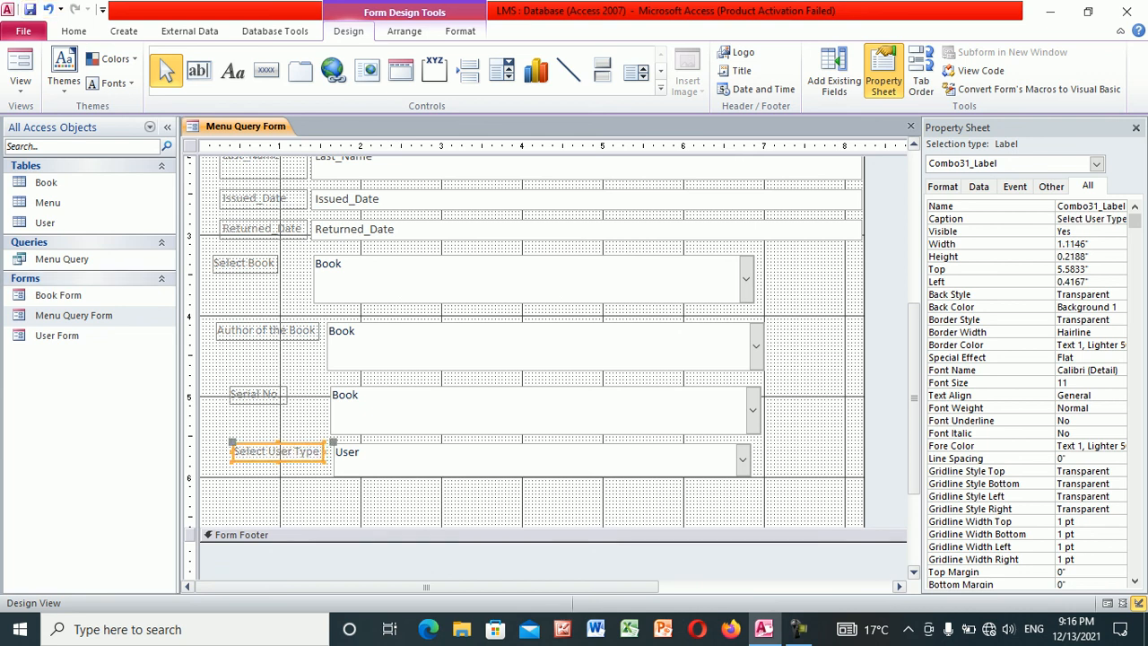
Extend the Detail section to about 6.9 inches and draw a record-adding command button about 2.4 by 0.5 inches below the user type combo box
drag(413, 528, 412, 555)
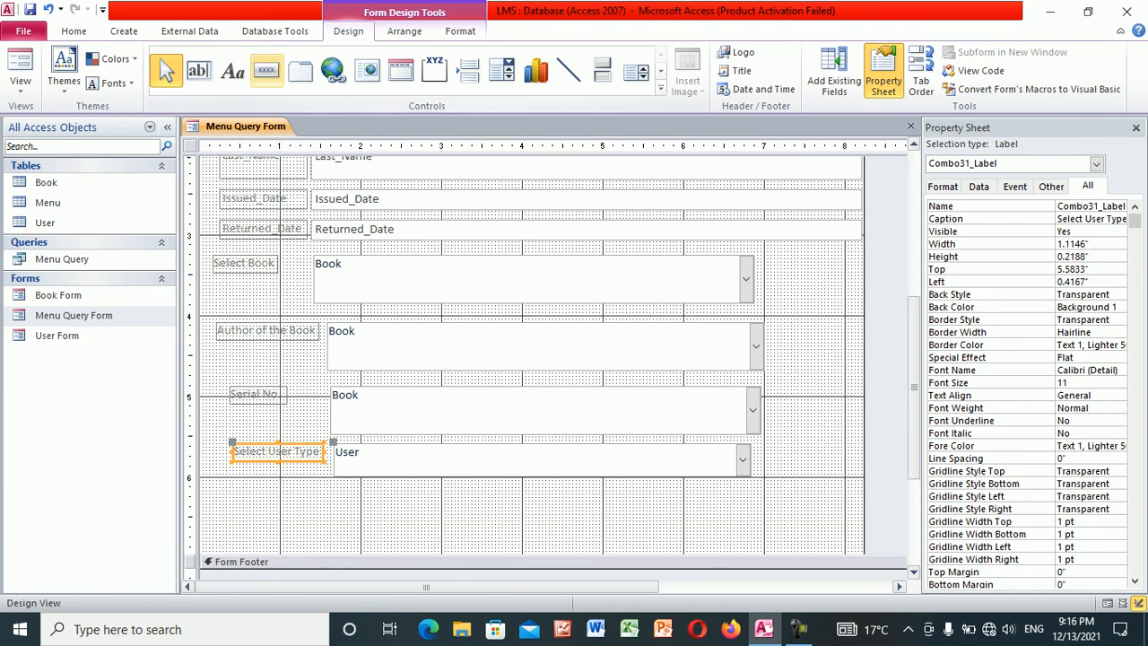
click(265, 70)
drag(407, 504, 601, 547)
click(544, 244)
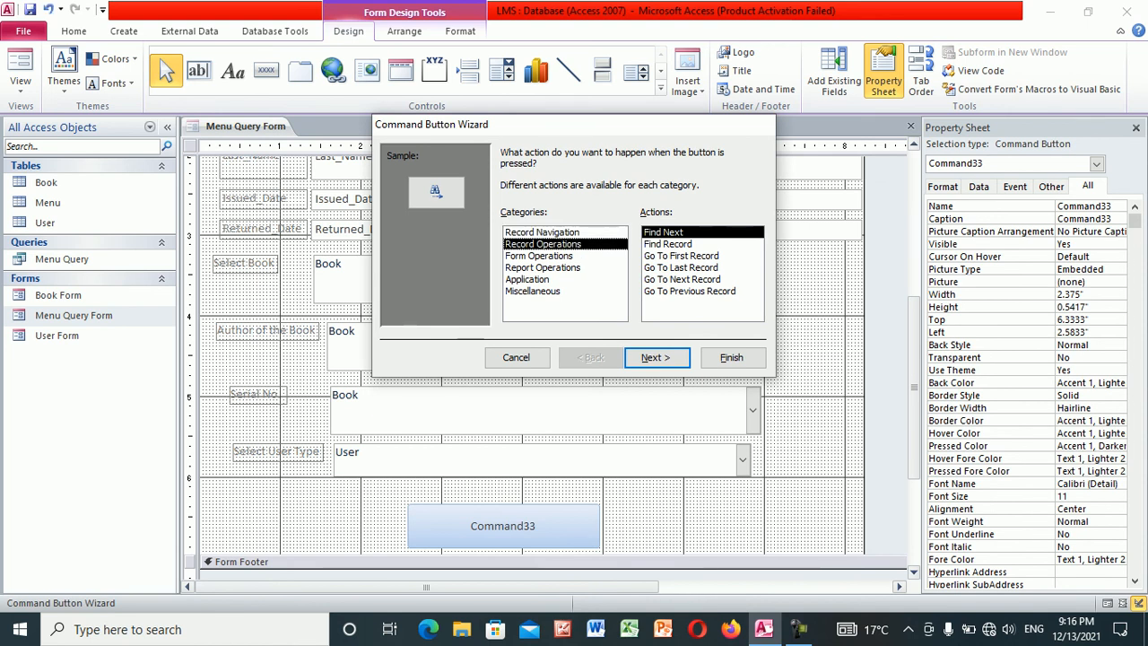
click(657, 358)
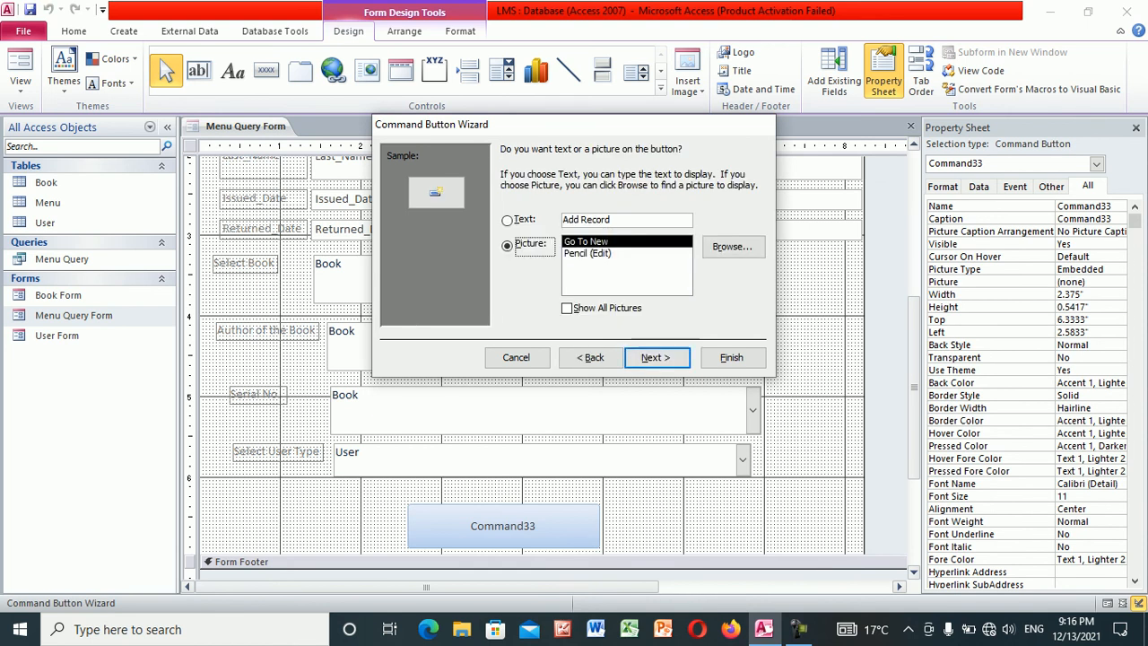
Give the command button the text "Add New Book User", keep its default name, and size it to about 2.9 by 0.5 inches
click(508, 221)
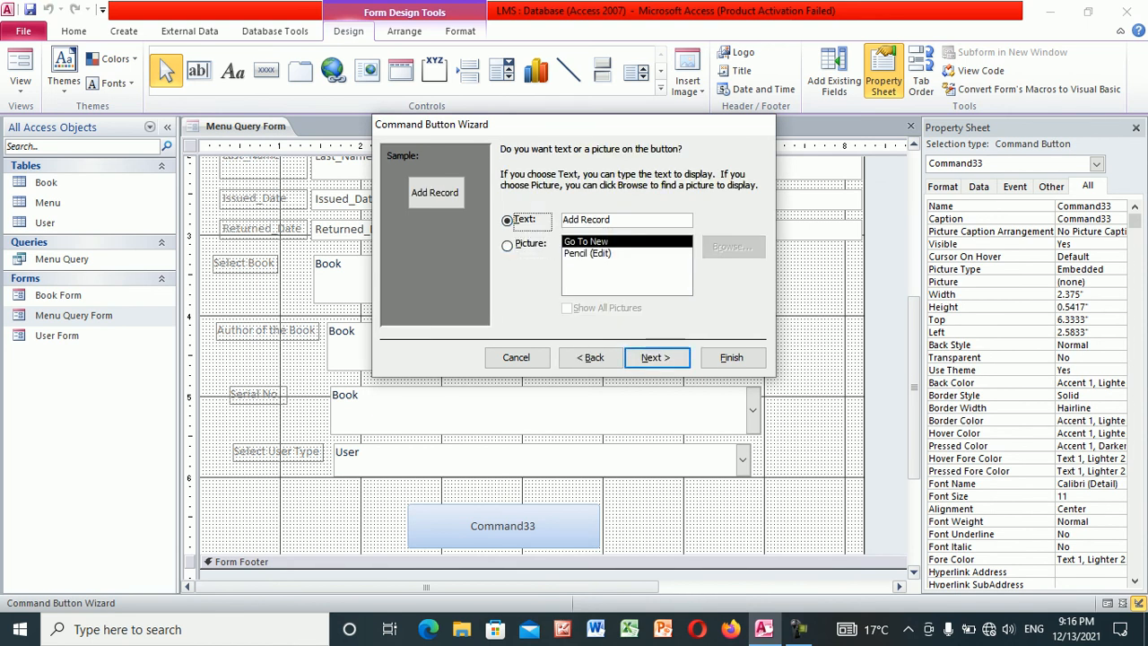
drag(612, 219, 580, 219)
key(BackSpace)
text(N)
key(BackSpace)
text(New Book User)
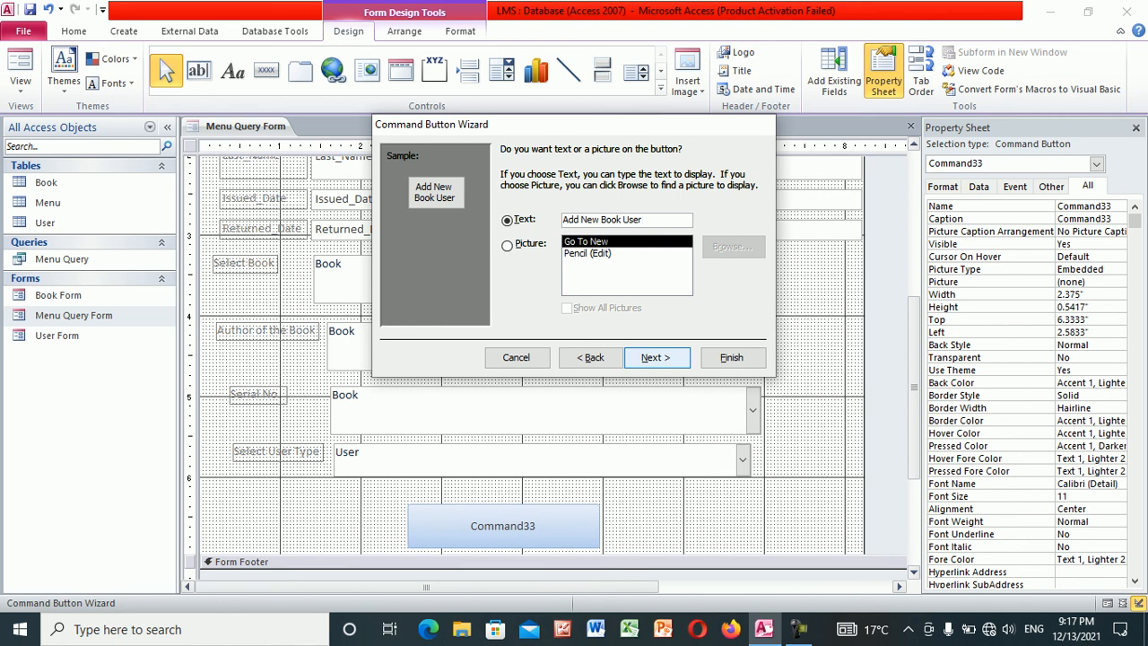
click(655, 357)
click(731, 357)
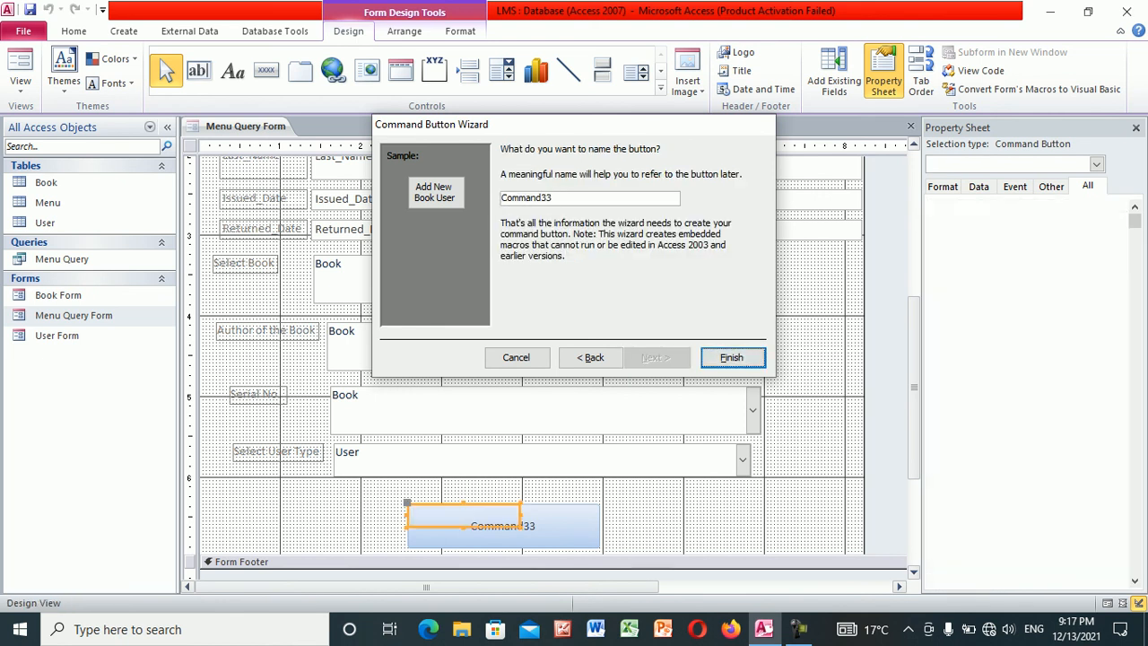
drag(520, 528, 642, 547)
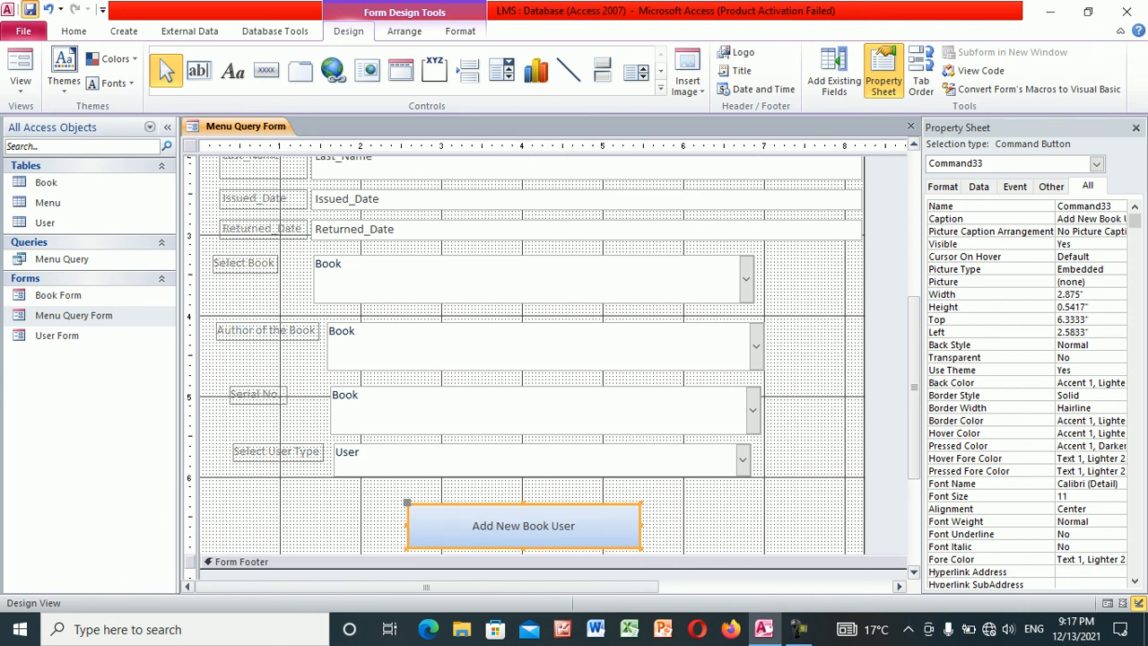
Close the Menu Query Form and open the Book Form in Design View to review its layout
click(911, 126)
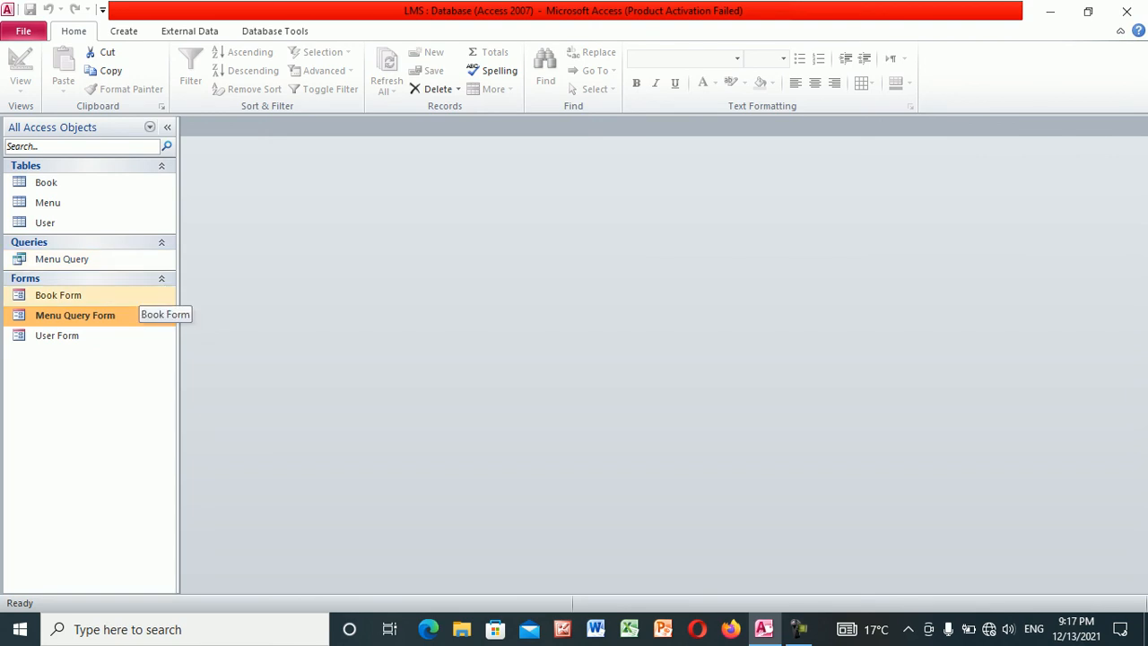
click(139, 295)
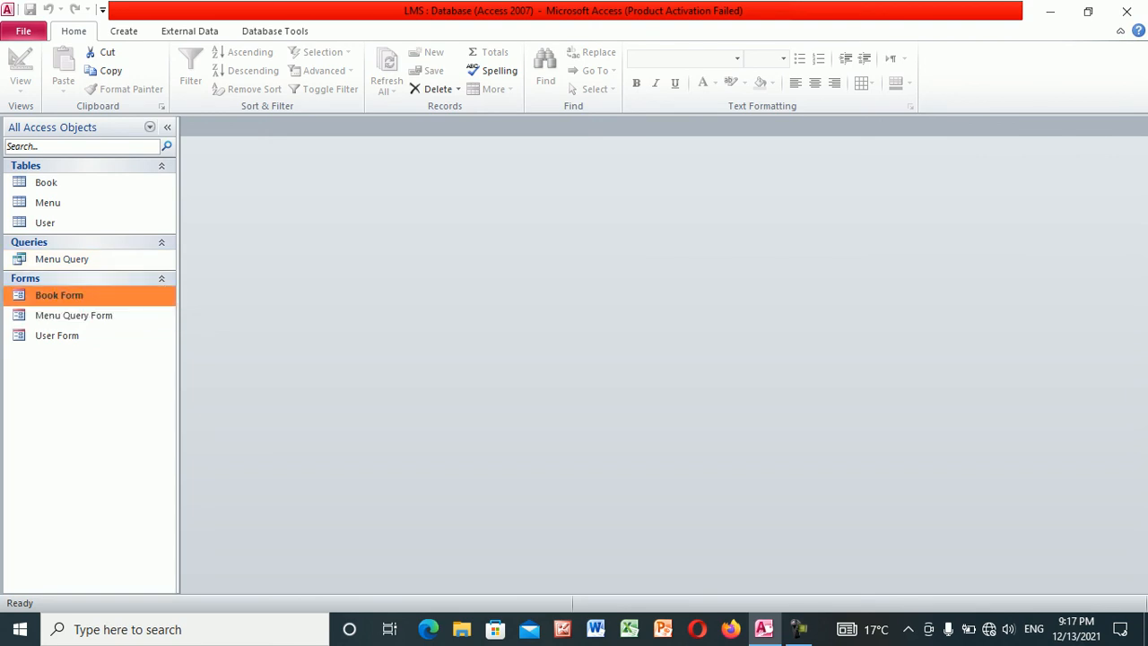
right_click(113, 293)
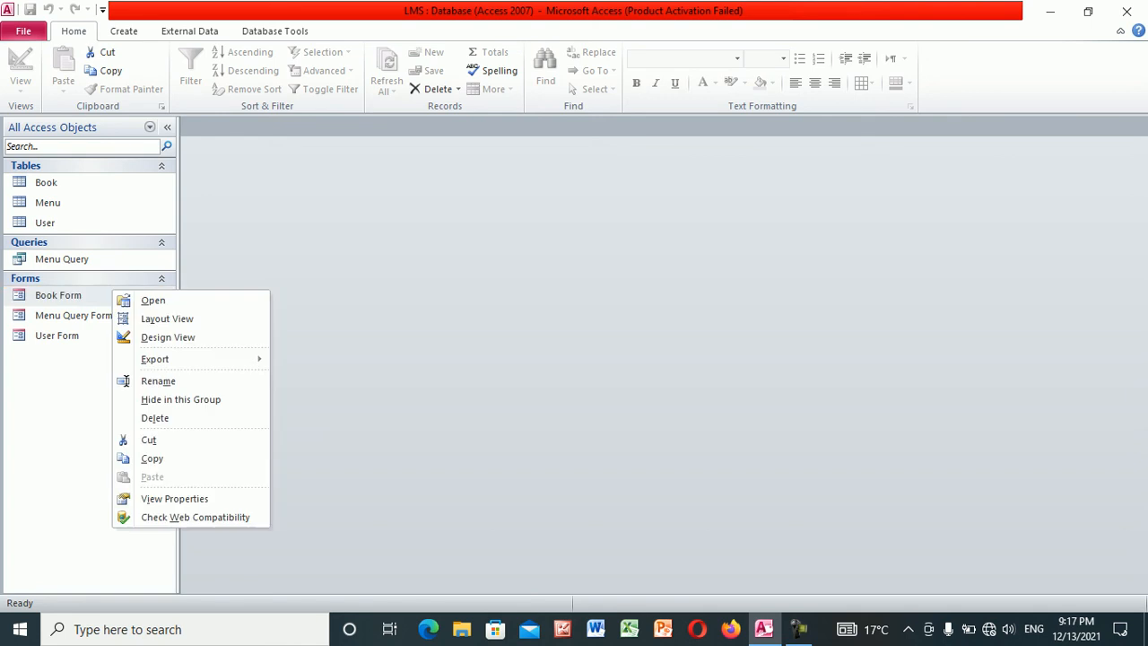
click(168, 337)
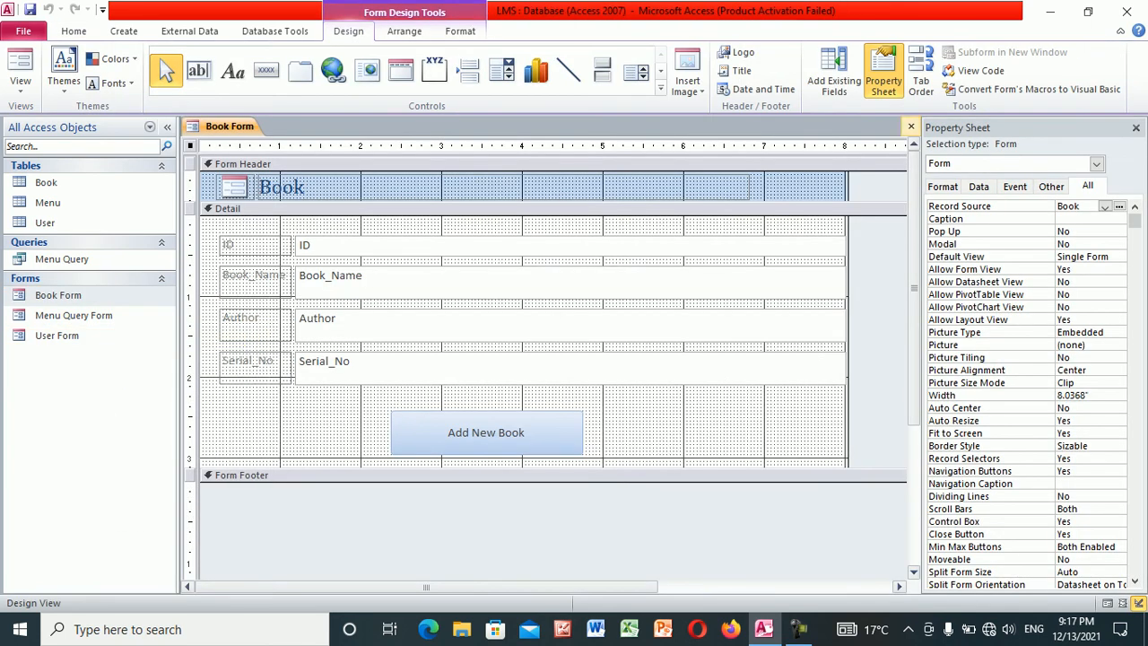
Close the Book Form and open the User Form in Design View to review its layout
click(911, 126)
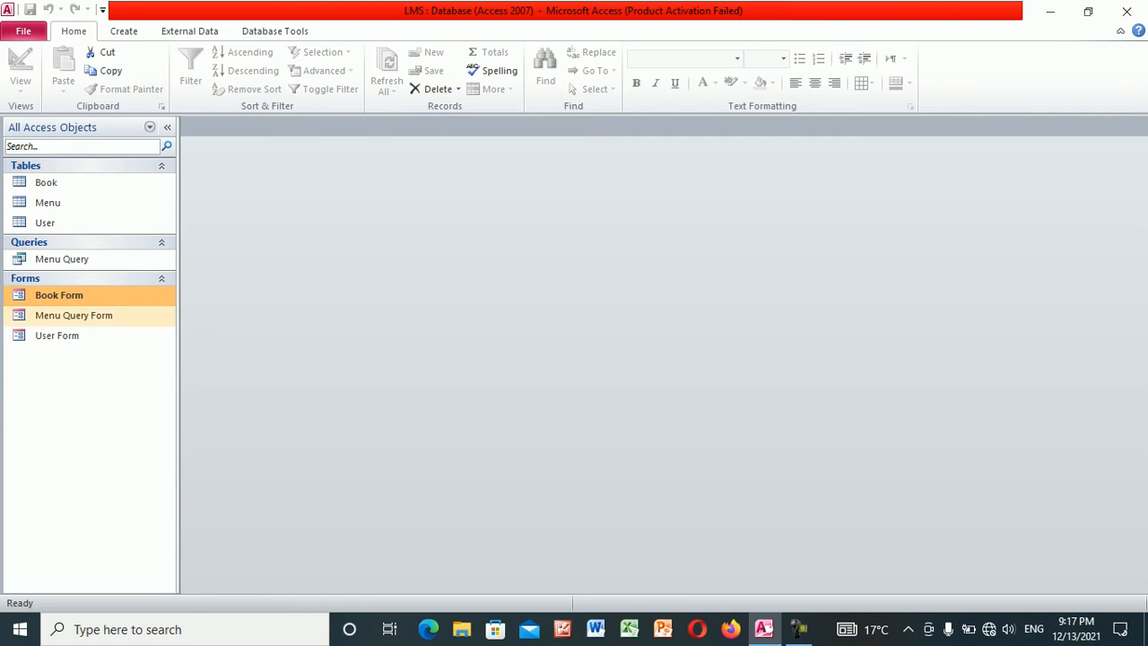
right_click(65, 336)
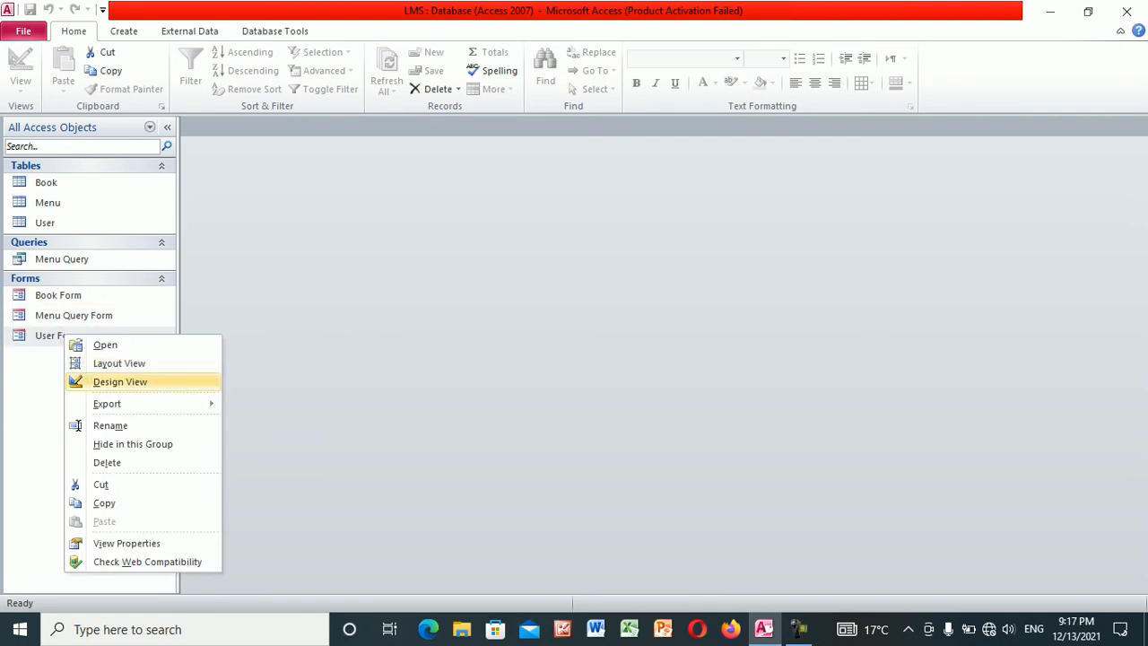
click(119, 381)
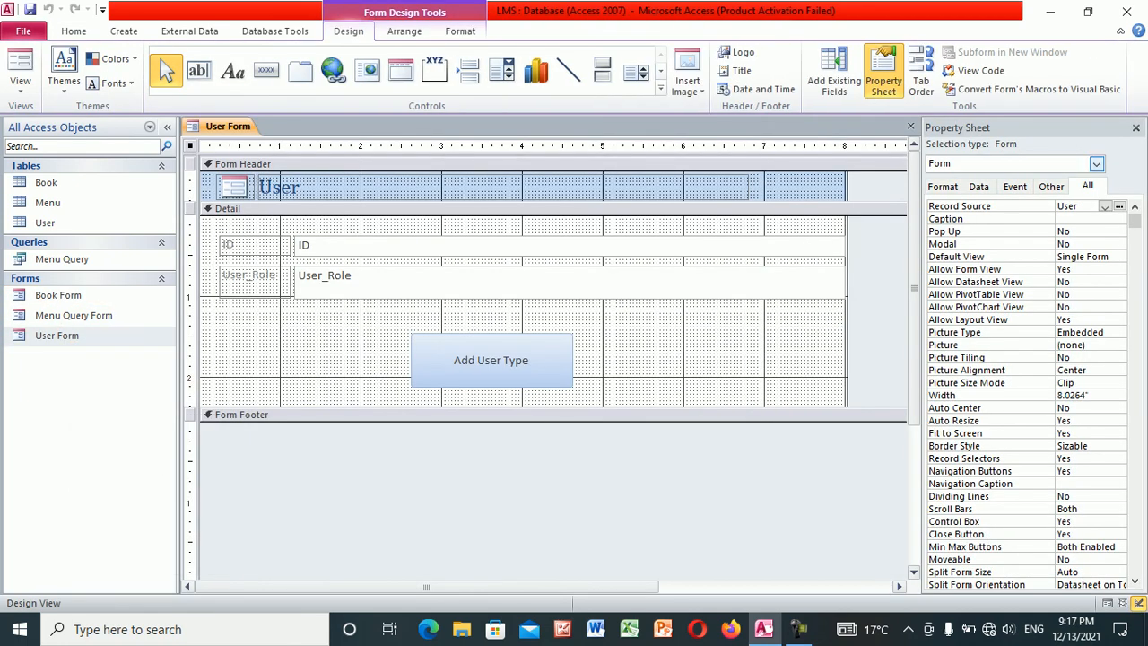
Close the User Form along with its property sheet and open the Menu Query Form in Design View
click(1135, 127)
click(1137, 126)
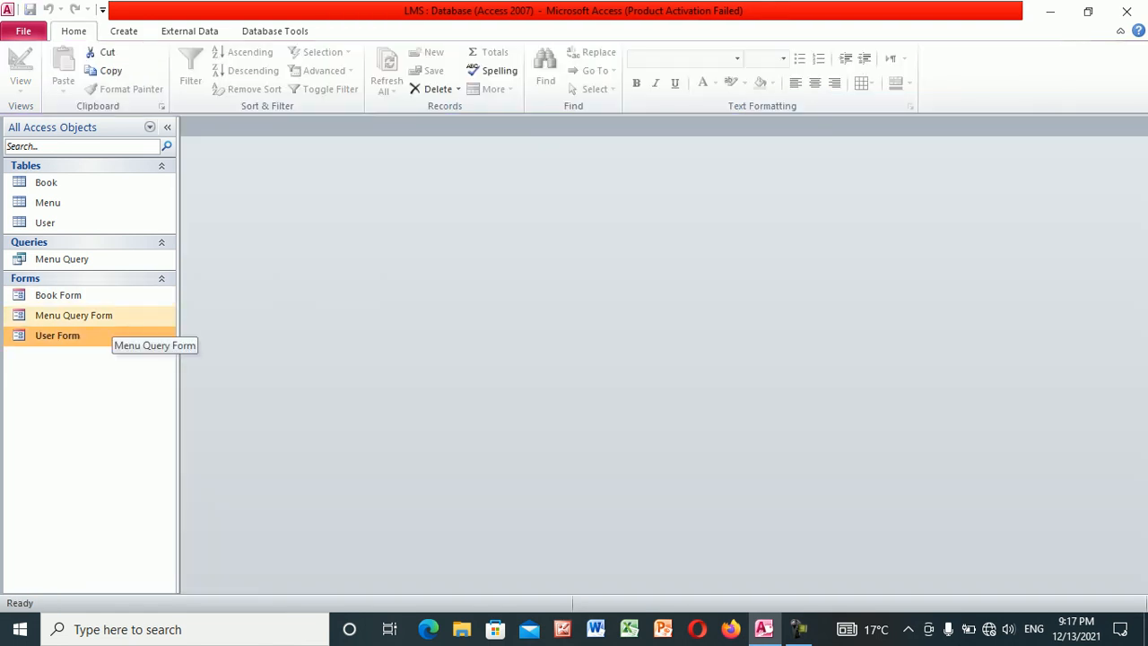
right_click(100, 315)
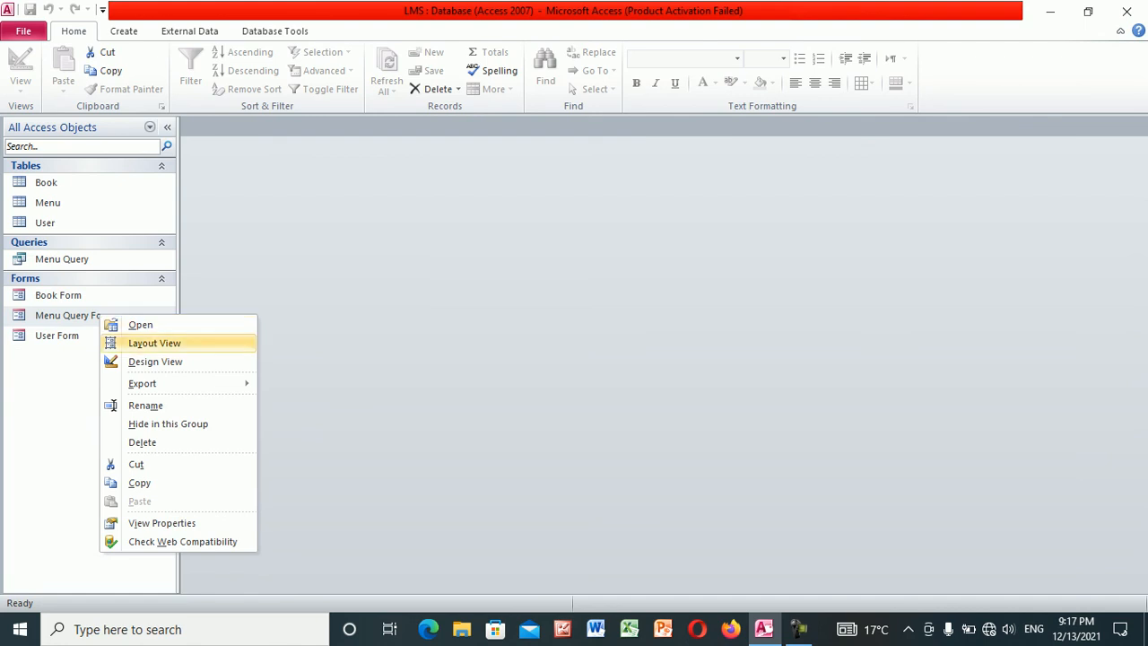
click(155, 361)
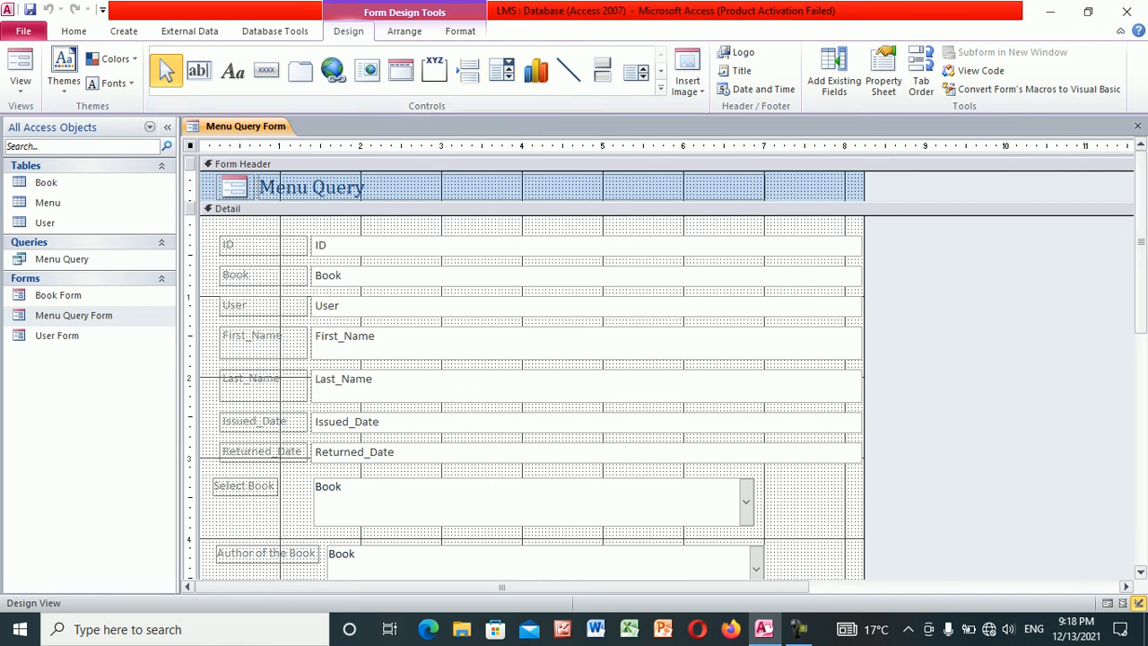
Review the Menu Query Form's fields, combo boxes and Add New Book User button down to the footer, and close the form
scroll(529, 368, down, 2)
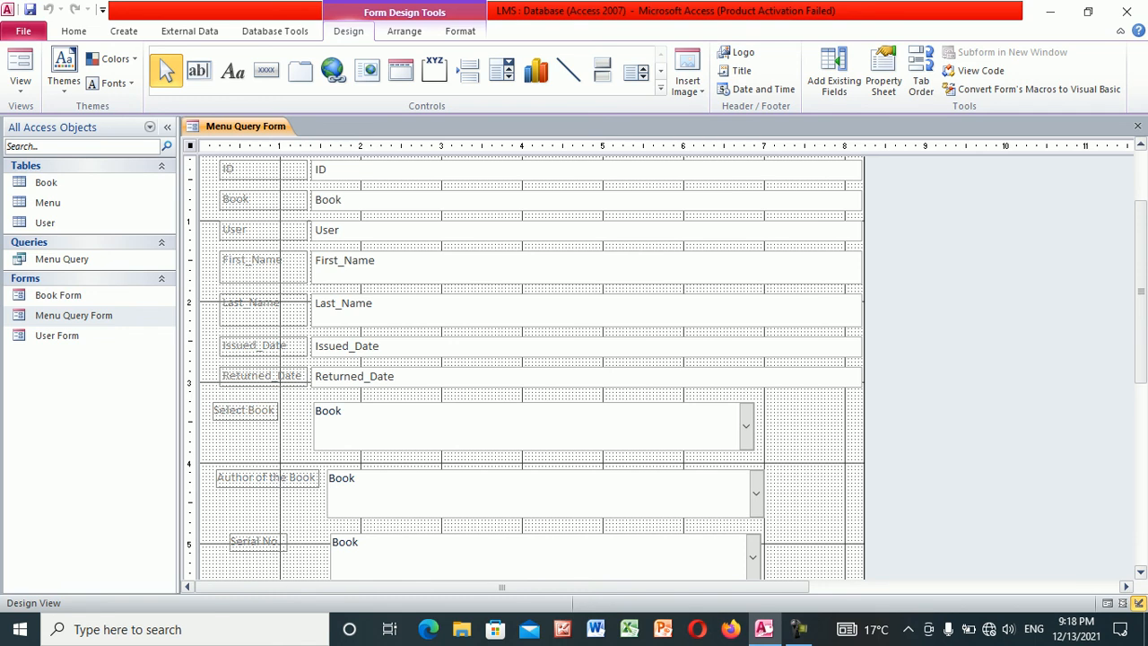
scroll(529, 367, down, 2)
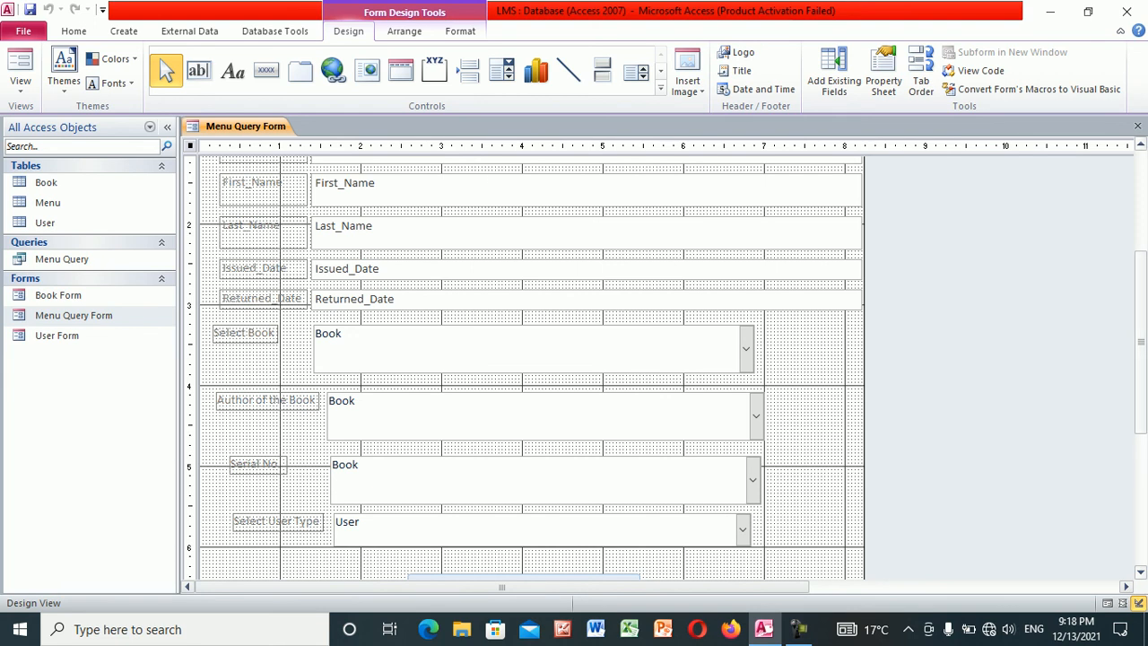
drag(1141, 342, 1141, 394)
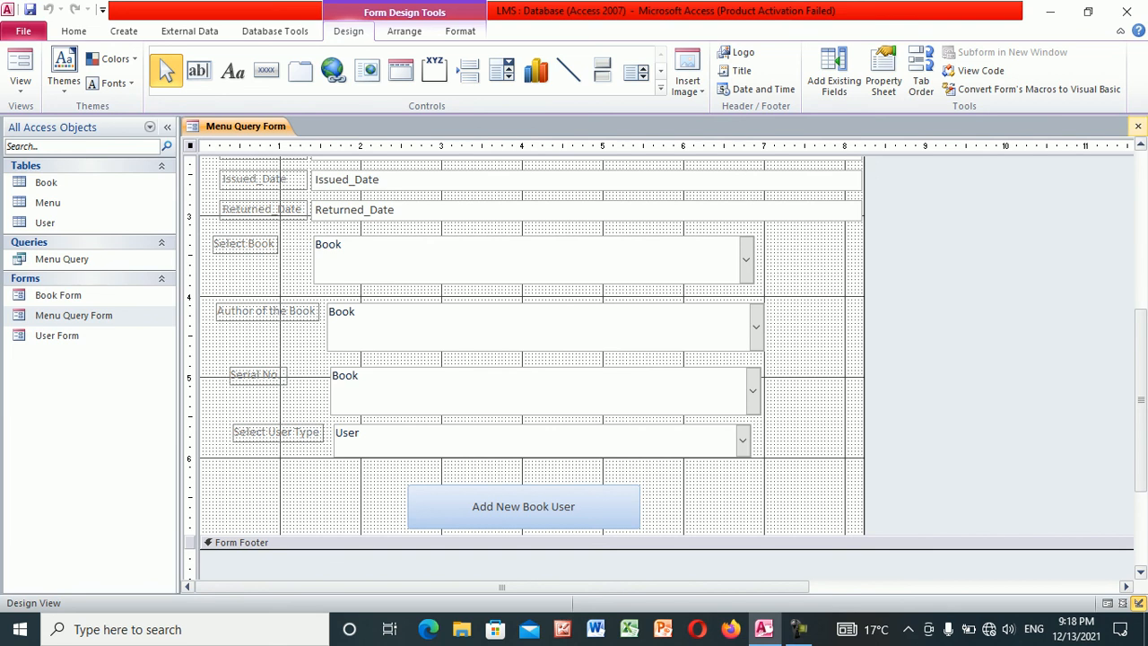
click(1137, 126)
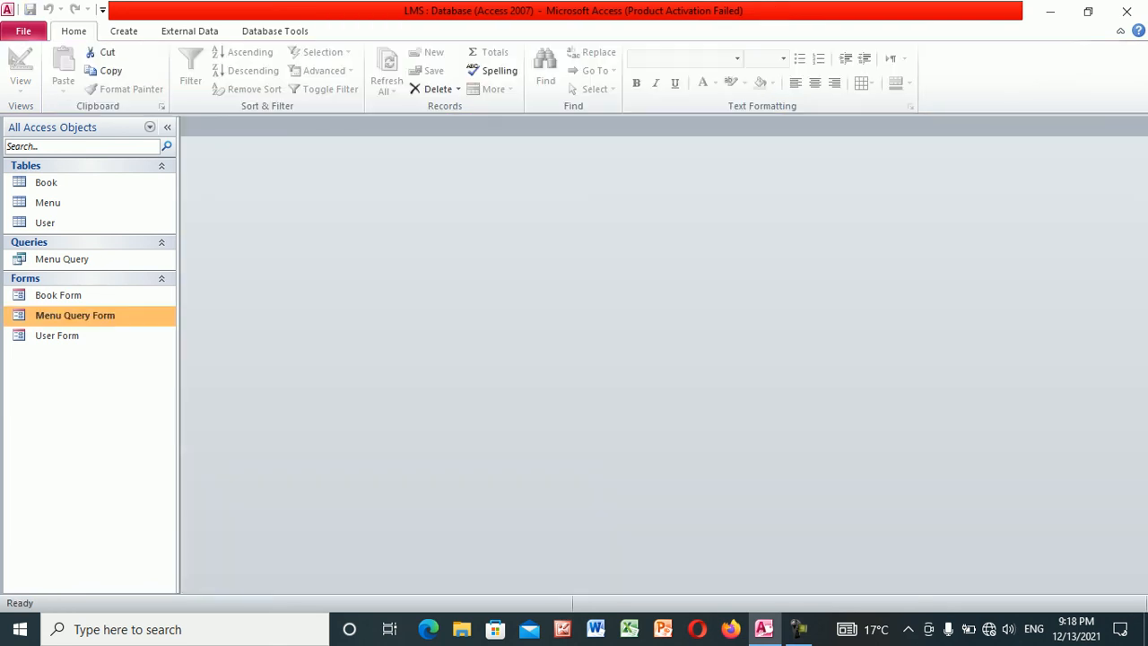